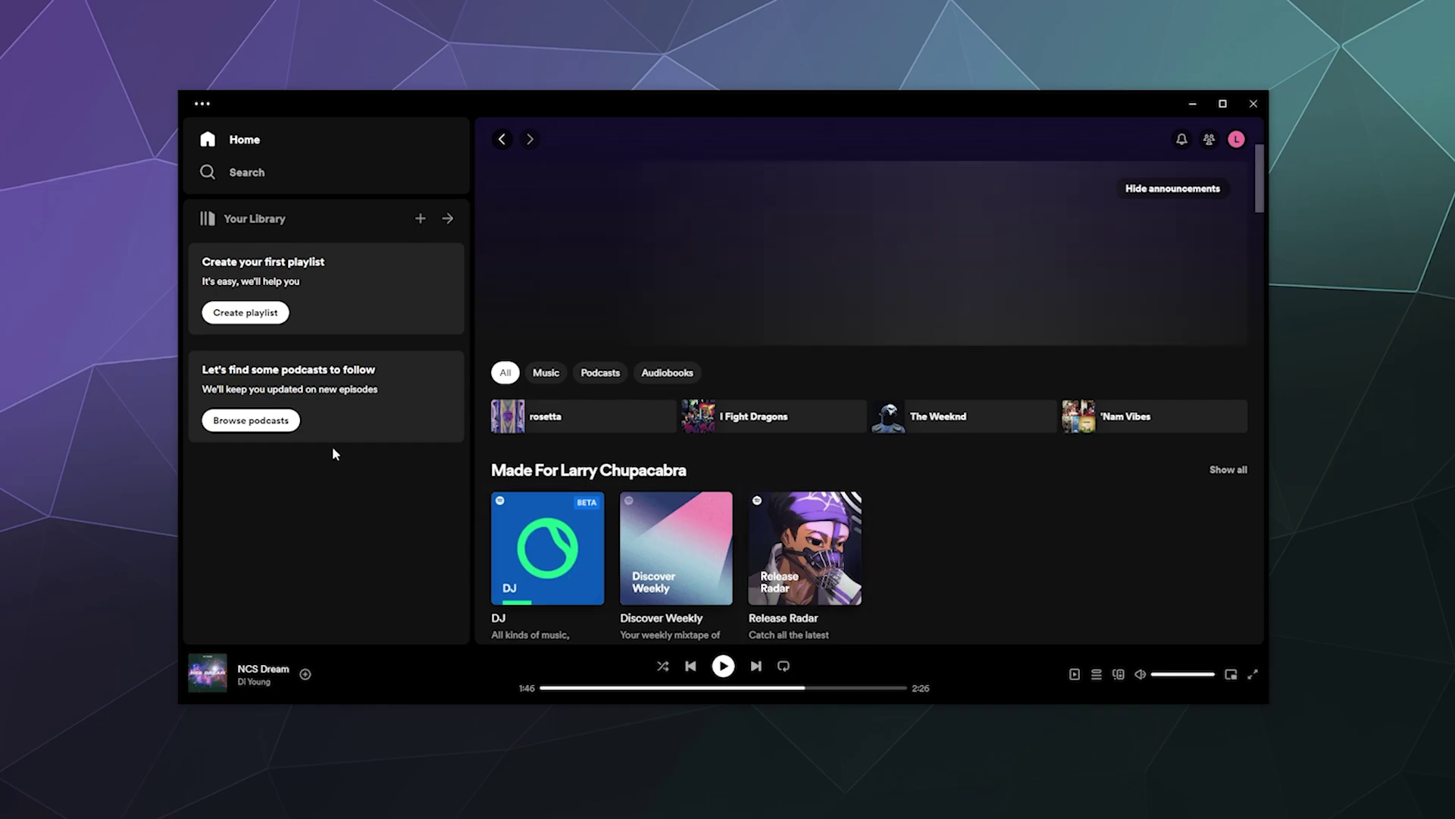
Step: Open Browse podcasts and scroll down to the Categories grid with Comedy, True Crime and History
{"action": "left_click", "coordinate": [284, 420]}
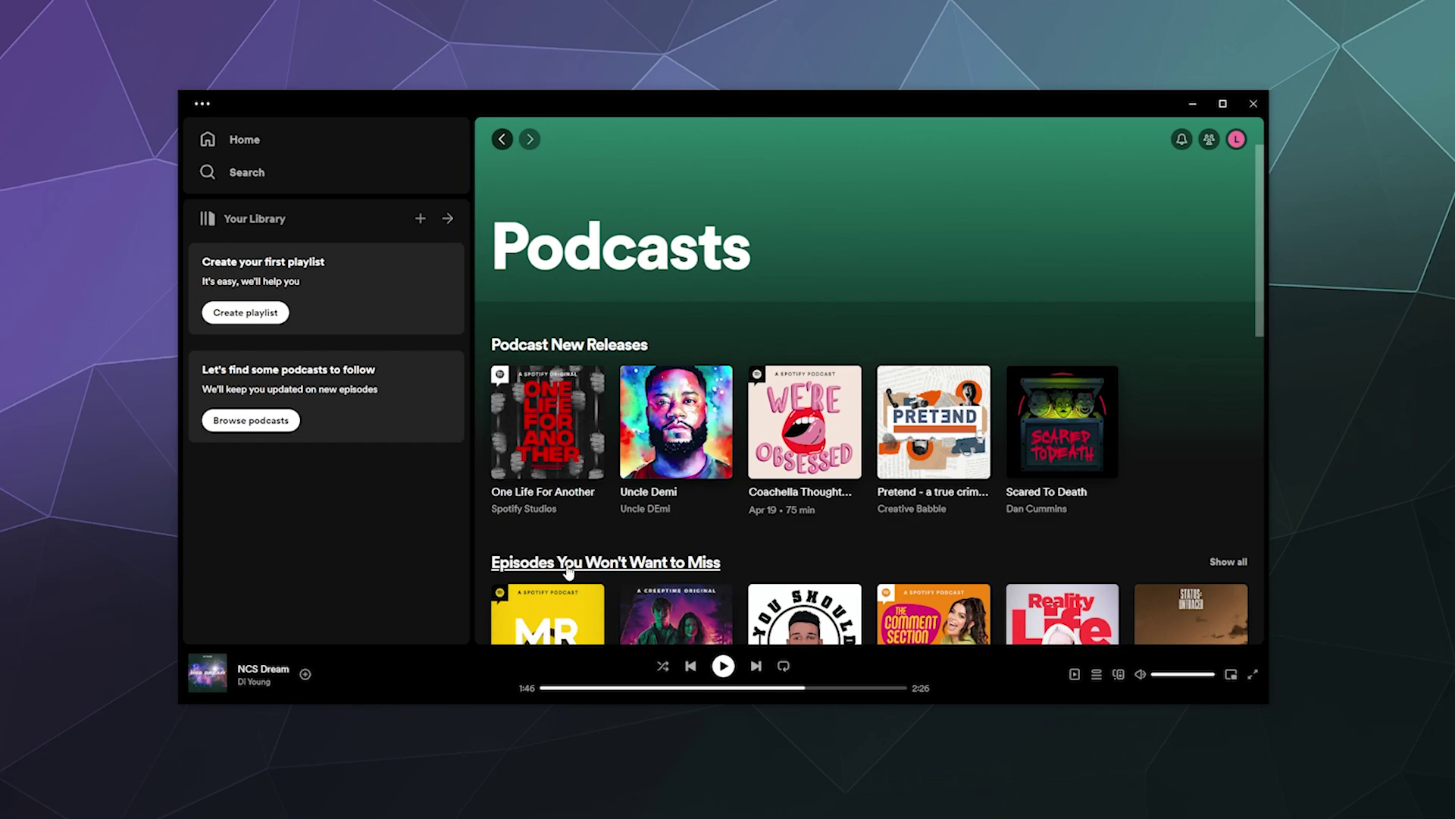
{"action": "scroll", "coordinate": [756, 529], "scroll_direction": "down", "scroll_amount": 10}
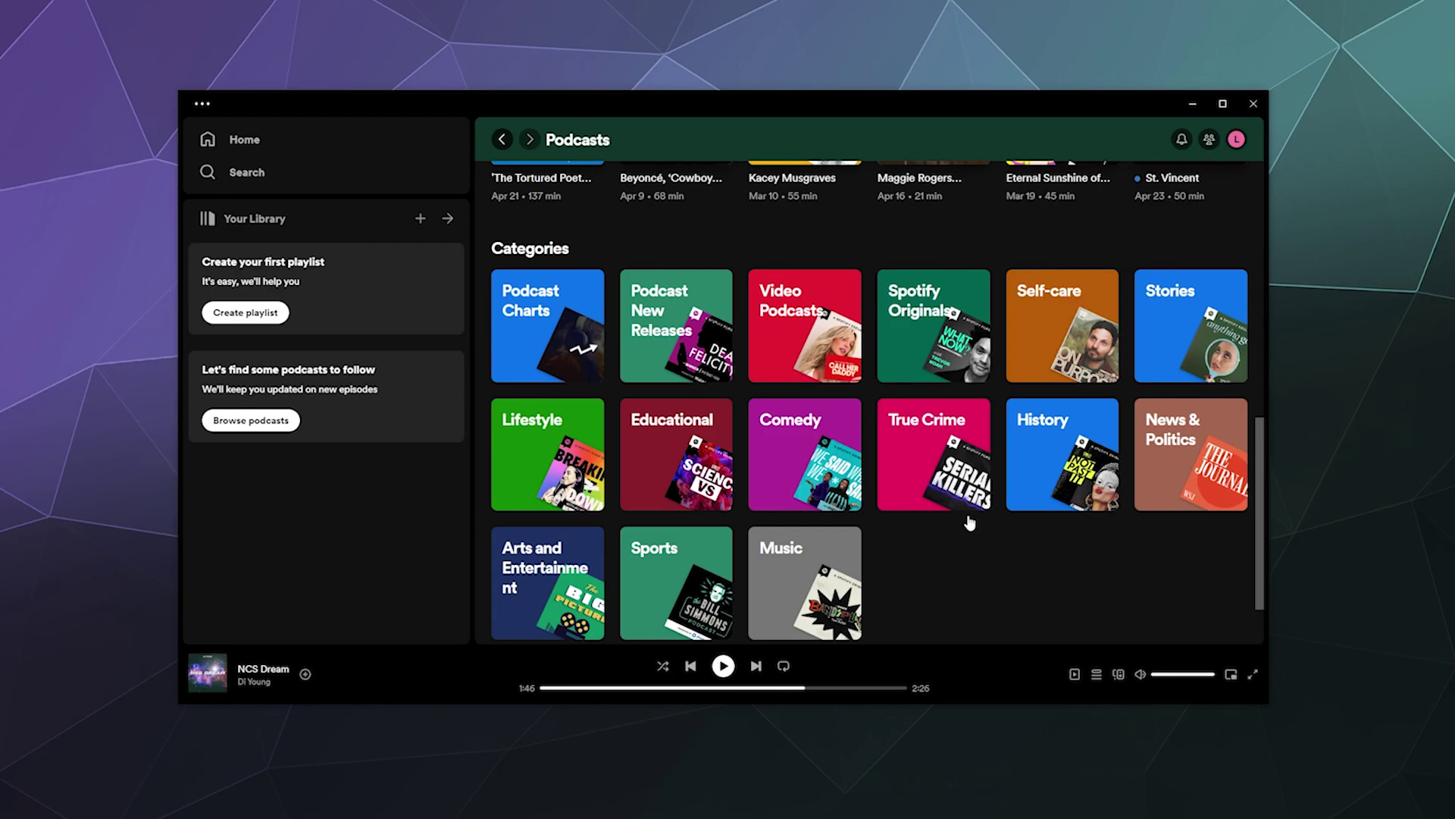
{"action": "scroll", "coordinate": [975, 604], "scroll_direction": "down", "scroll_amount": 2}
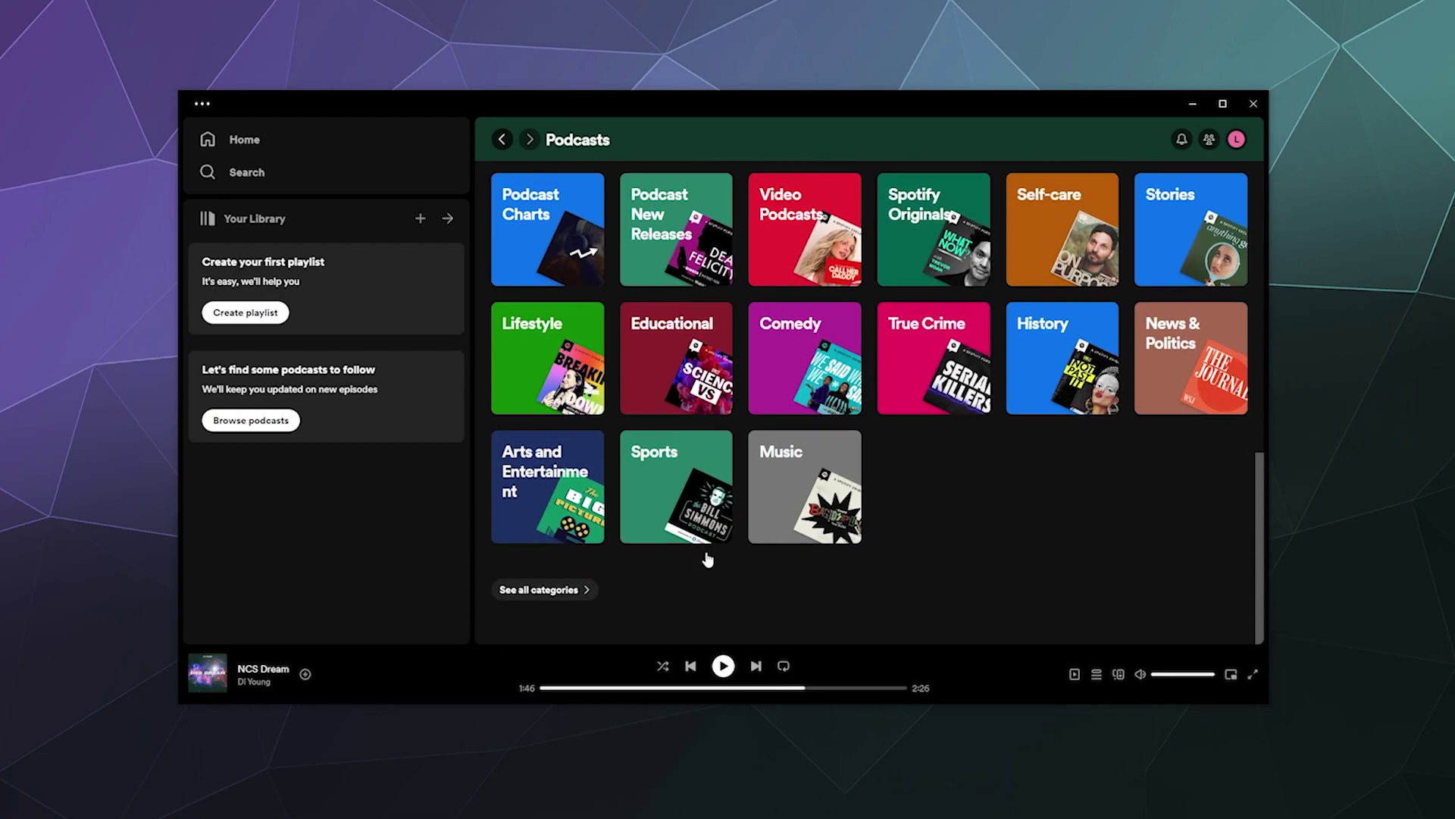
Step: Open Arts and Entertainment and browse rows like Let's Talk About Movies, ending at the top
{"action": "left_click", "coordinate": [550, 536]}
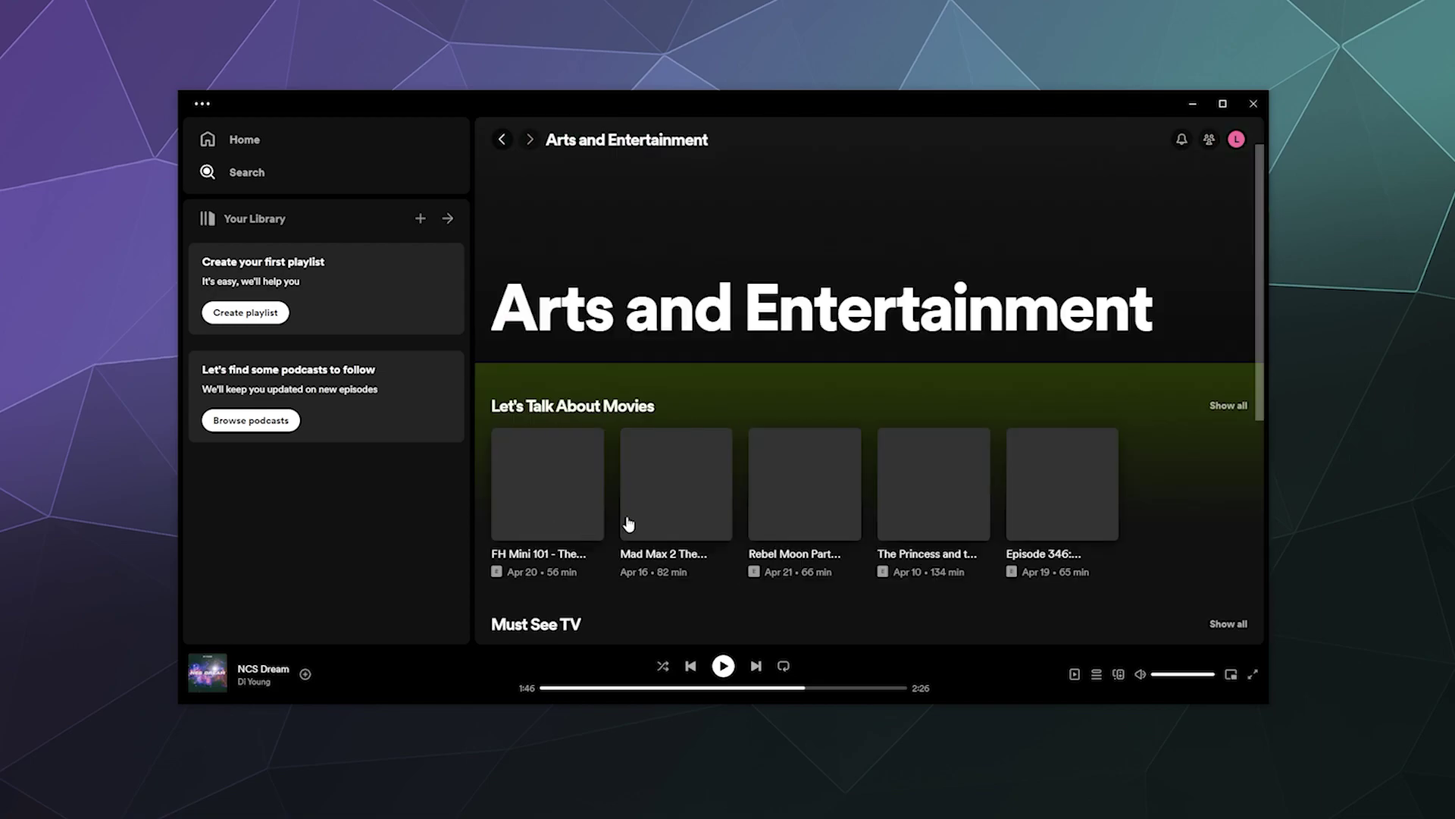
{"action": "scroll", "coordinate": [773, 609], "scroll_direction": "down", "scroll_amount": 5}
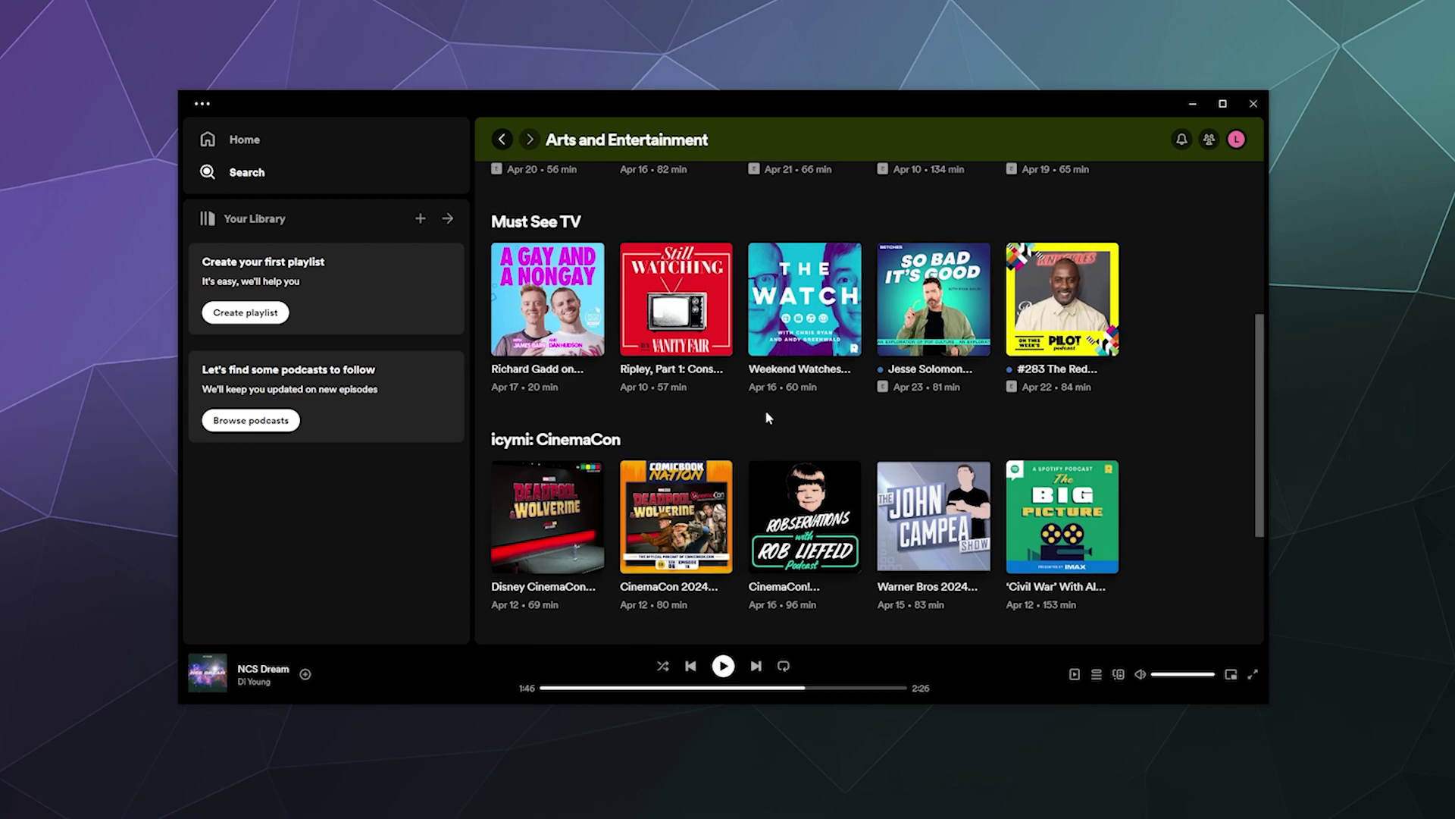
{"action": "scroll", "coordinate": [767, 413], "scroll_direction": "up", "scroll_amount": 5}
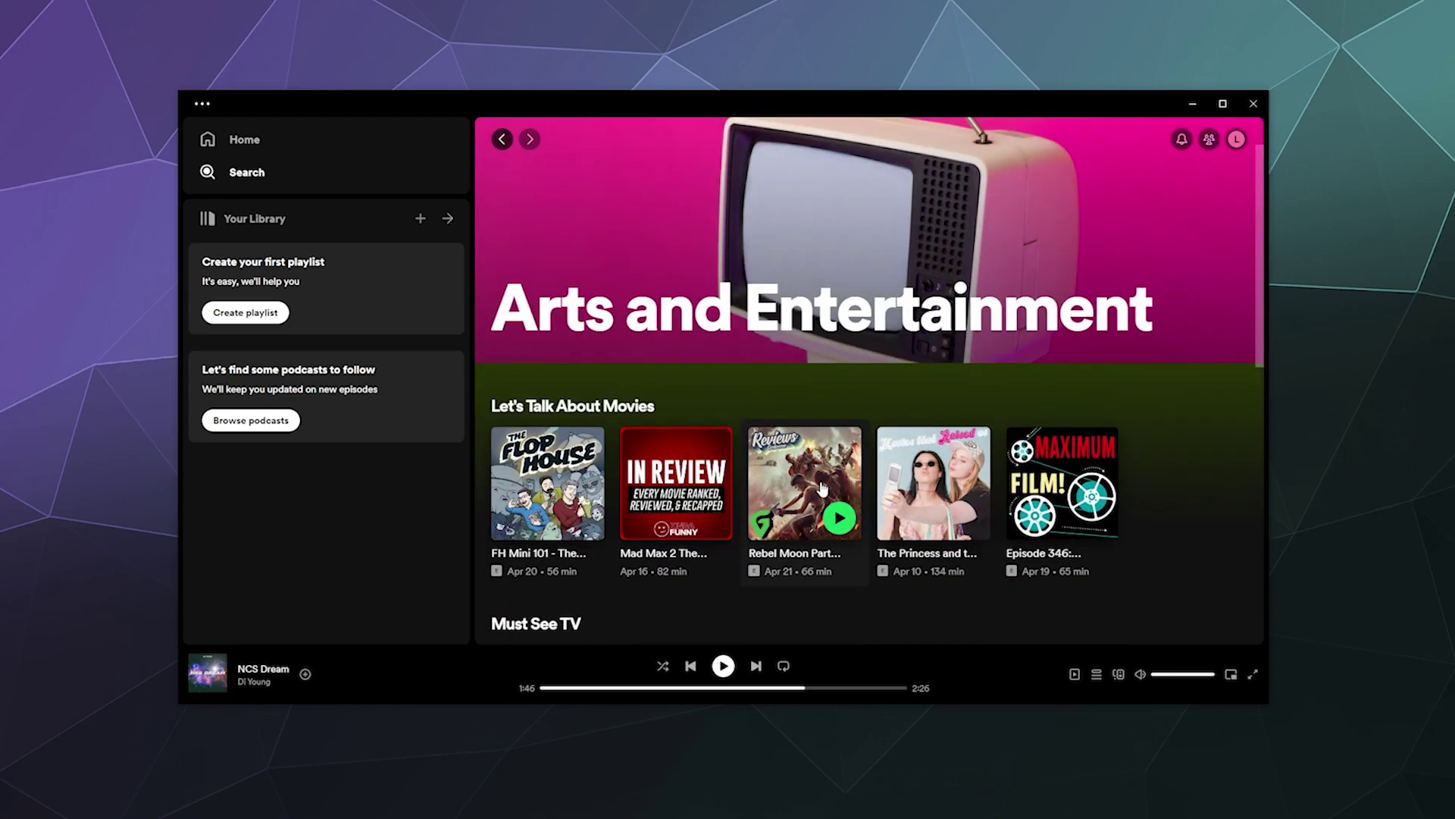
{"action": "scroll", "coordinate": [771, 506], "scroll_direction": "down", "scroll_amount": 6}
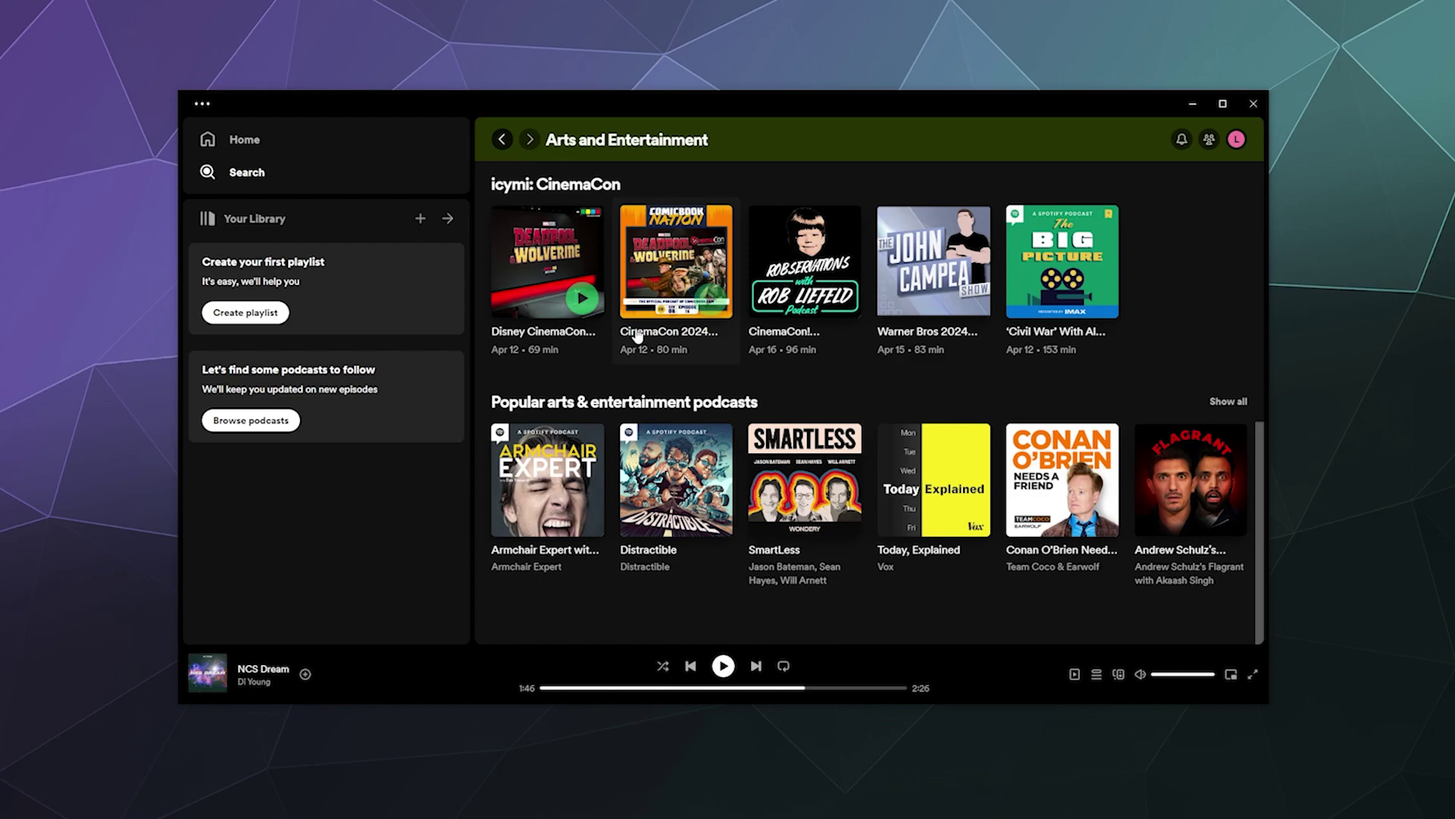
{"action": "scroll", "coordinate": [775, 425], "scroll_direction": "up", "scroll_amount": 5}
{"action": "scroll", "coordinate": [774, 426], "scroll_direction": "up", "scroll_amount": 3}
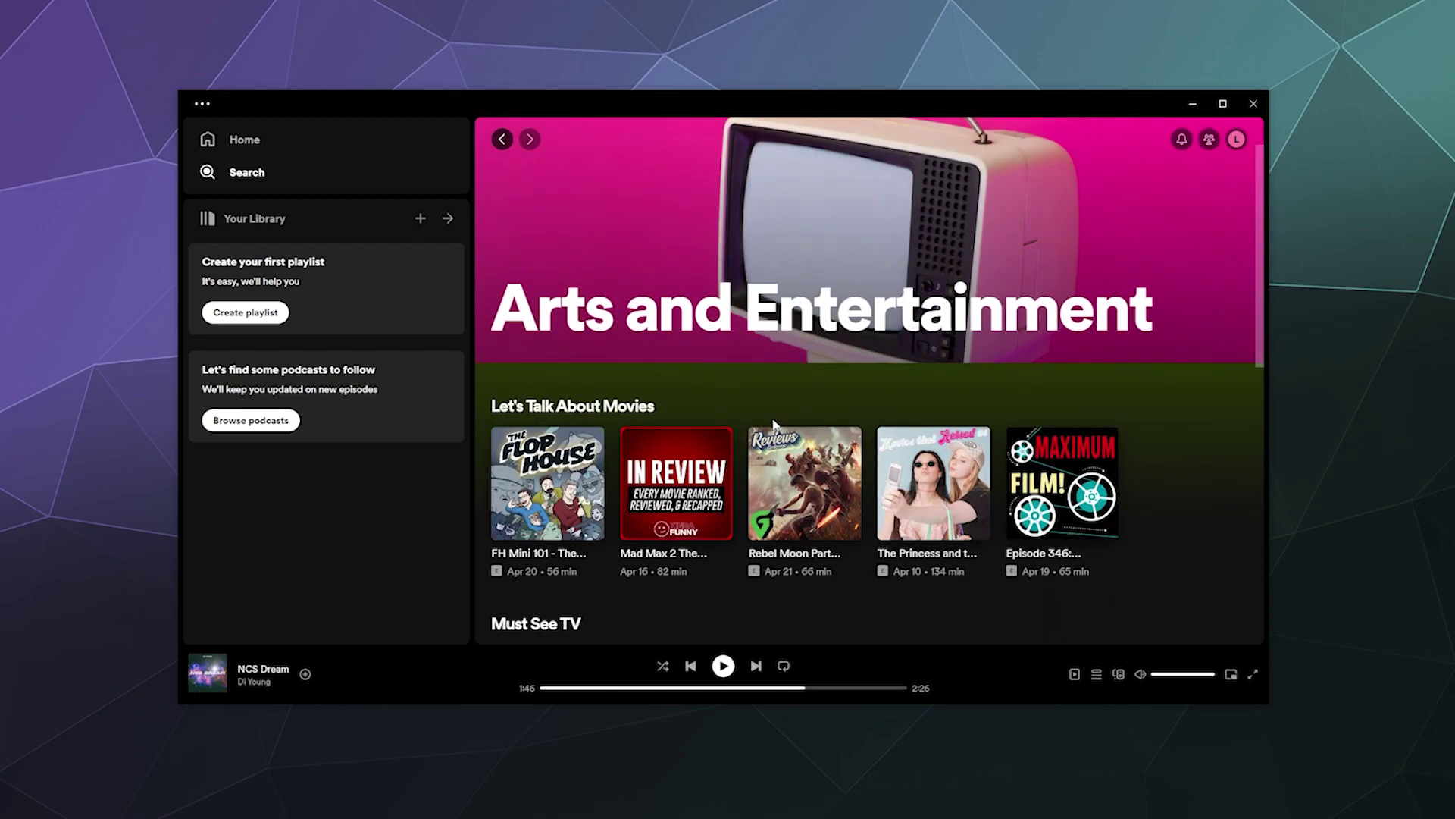
Step: Go back to the category grid, open Comedy, and scroll down to the New in comedy row
{"action": "left_click", "coordinate": [501, 138]}
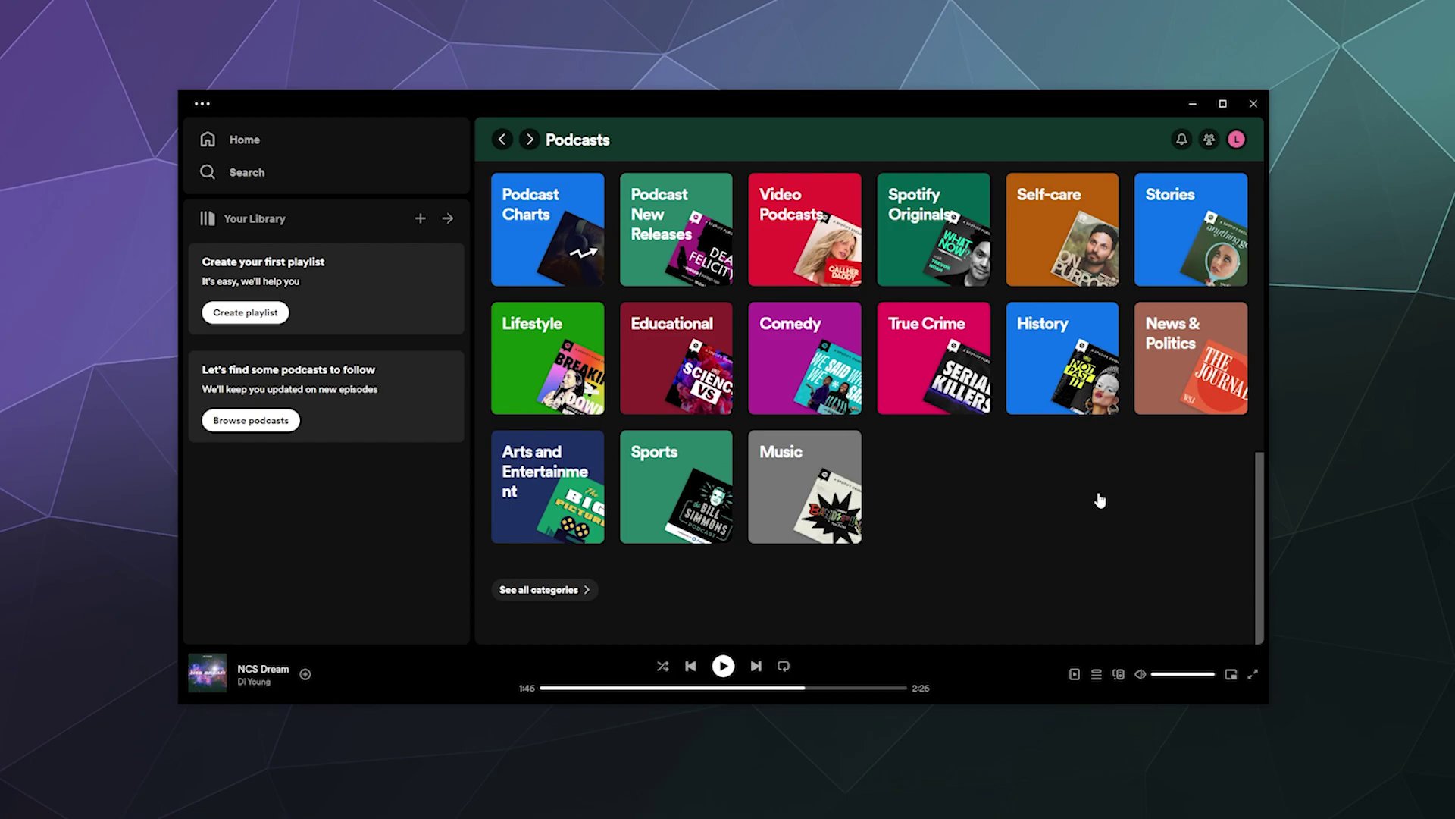
{"action": "left_click", "coordinate": [802, 345]}
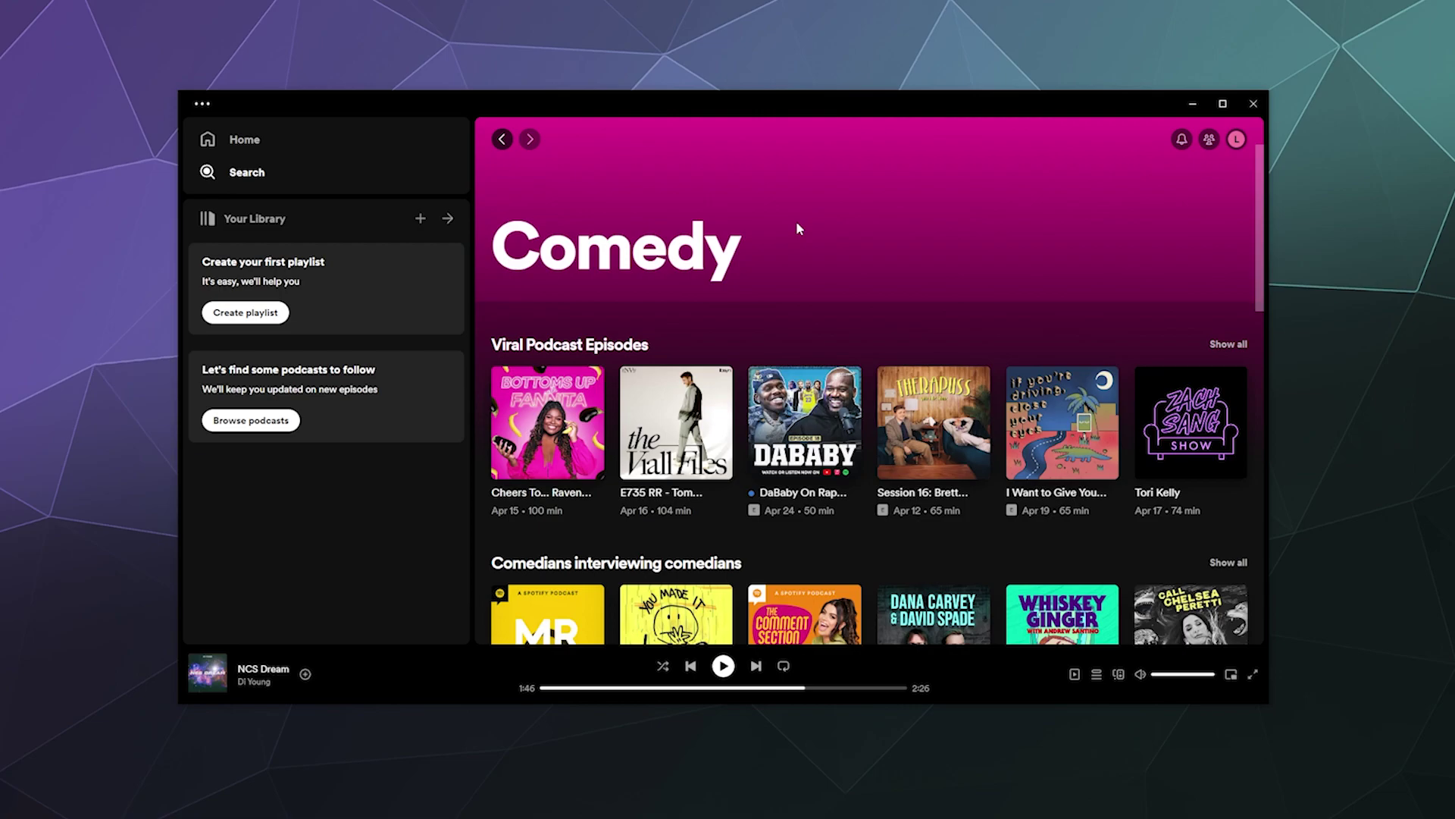
{"action": "scroll", "coordinate": [795, 225], "scroll_direction": "down", "scroll_amount": 3}
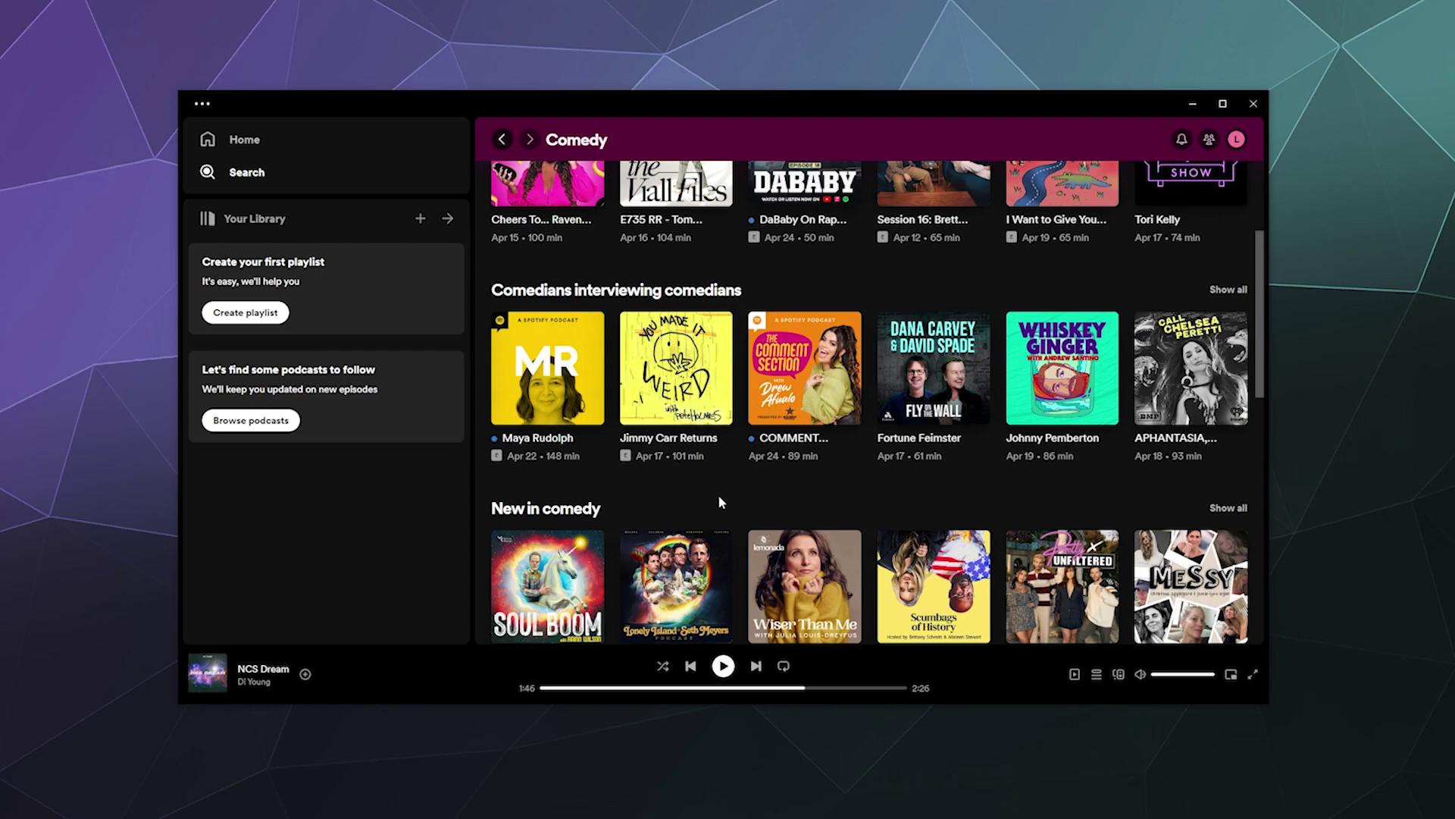
{"action": "scroll", "coordinate": [717, 502], "scroll_direction": "down", "scroll_amount": 2}
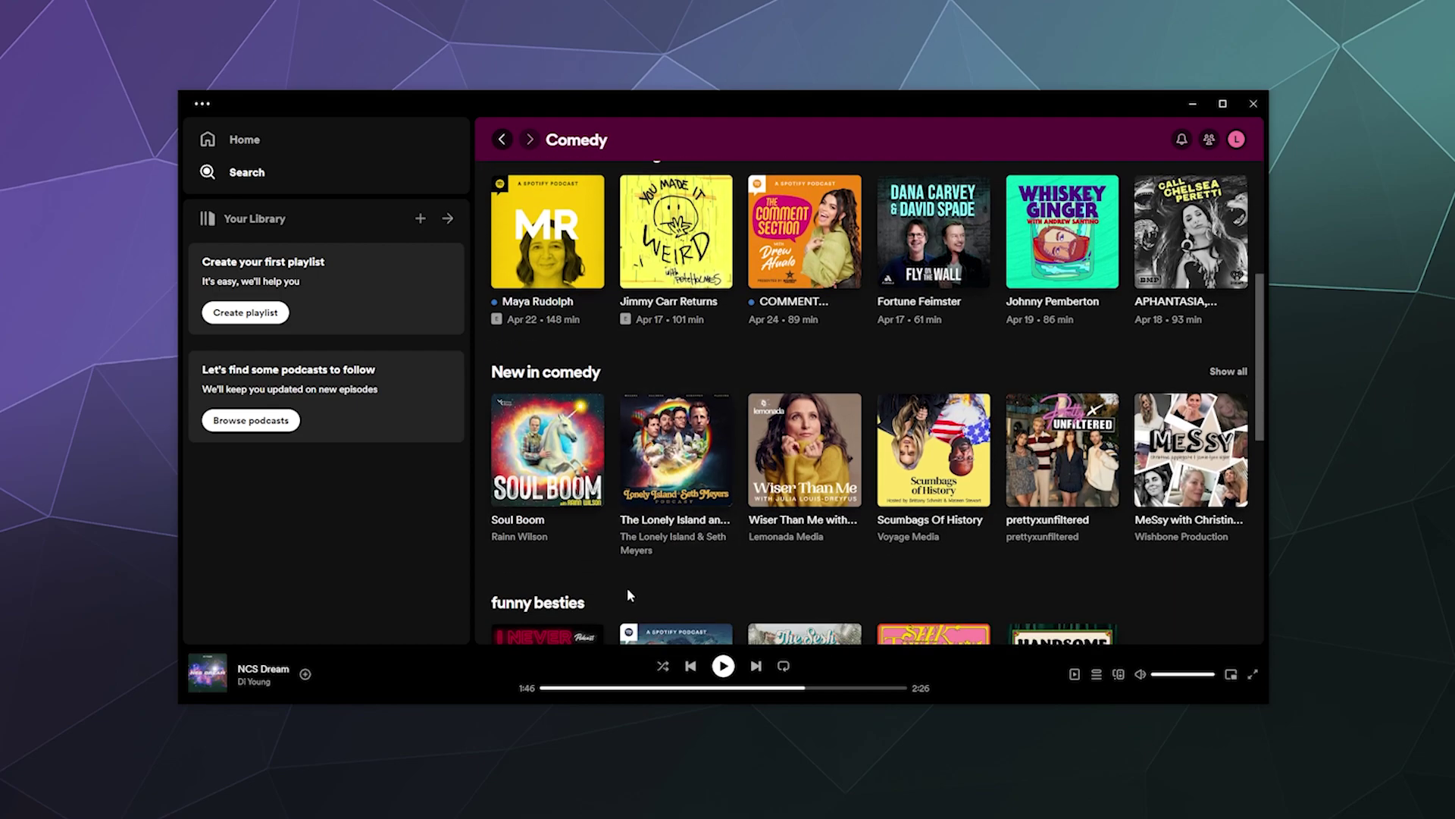
Step: Open the Soul Boom podcast page from the New in comedy row
{"action": "left_click", "coordinate": [530, 500]}
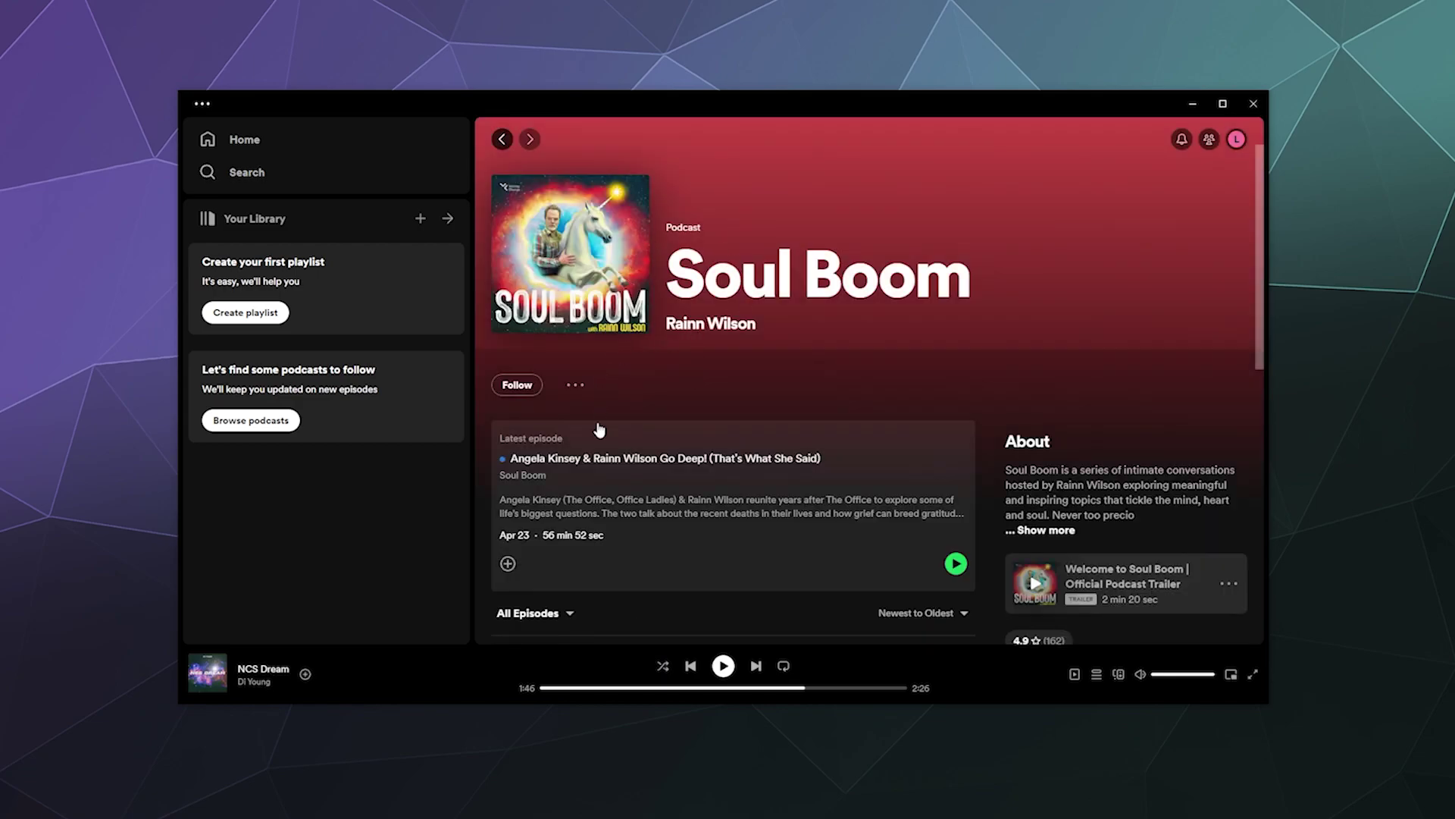
{"action": "scroll", "coordinate": [685, 343], "scroll_direction": "down", "scroll_amount": 4}
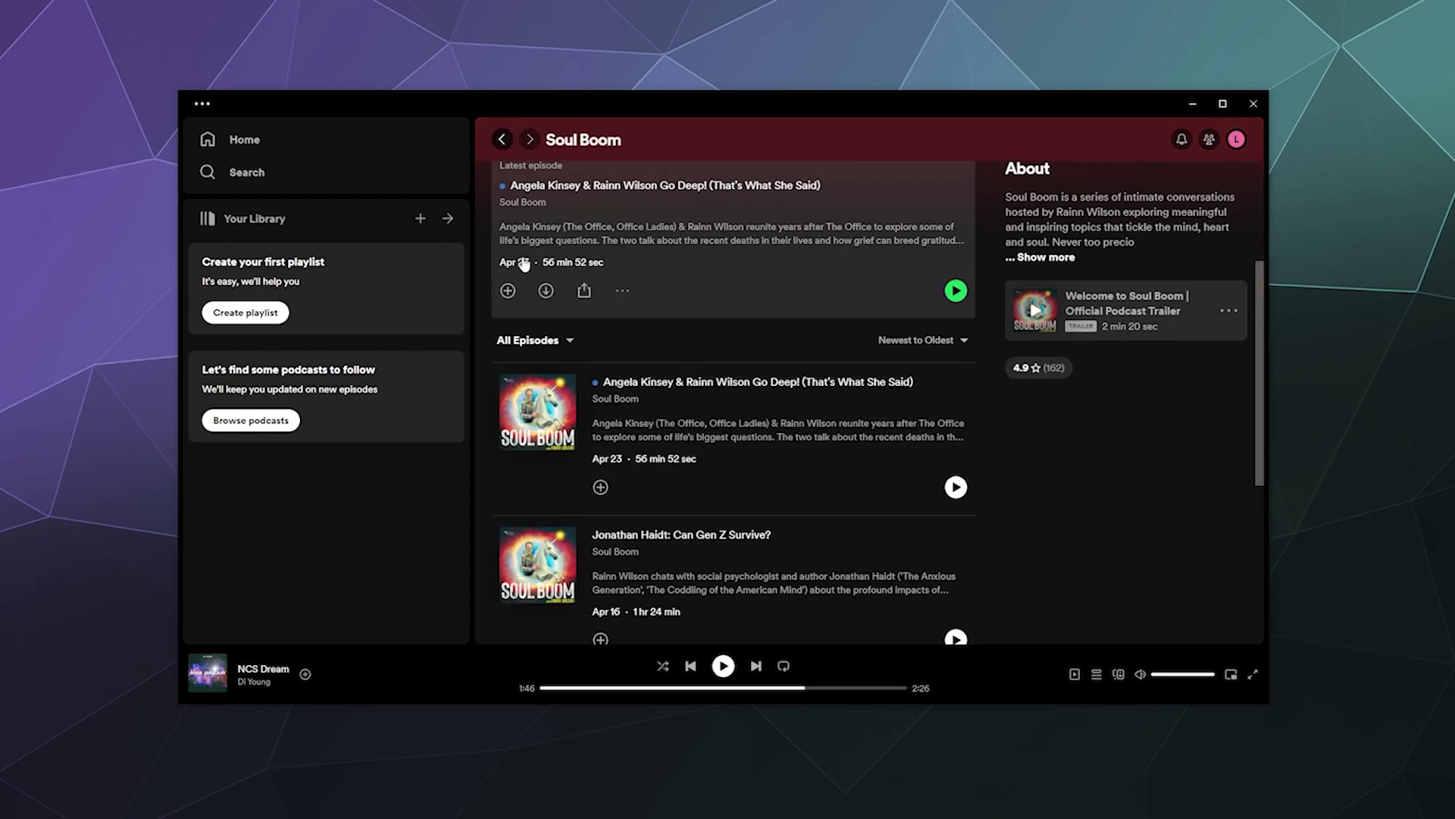
{"action": "scroll", "coordinate": [975, 429], "scroll_direction": "up", "scroll_amount": 4}
Step: Follow Soul Boom and look through its episodes from Apr 23 back to Mar 17
{"action": "left_click", "coordinate": [516, 385]}
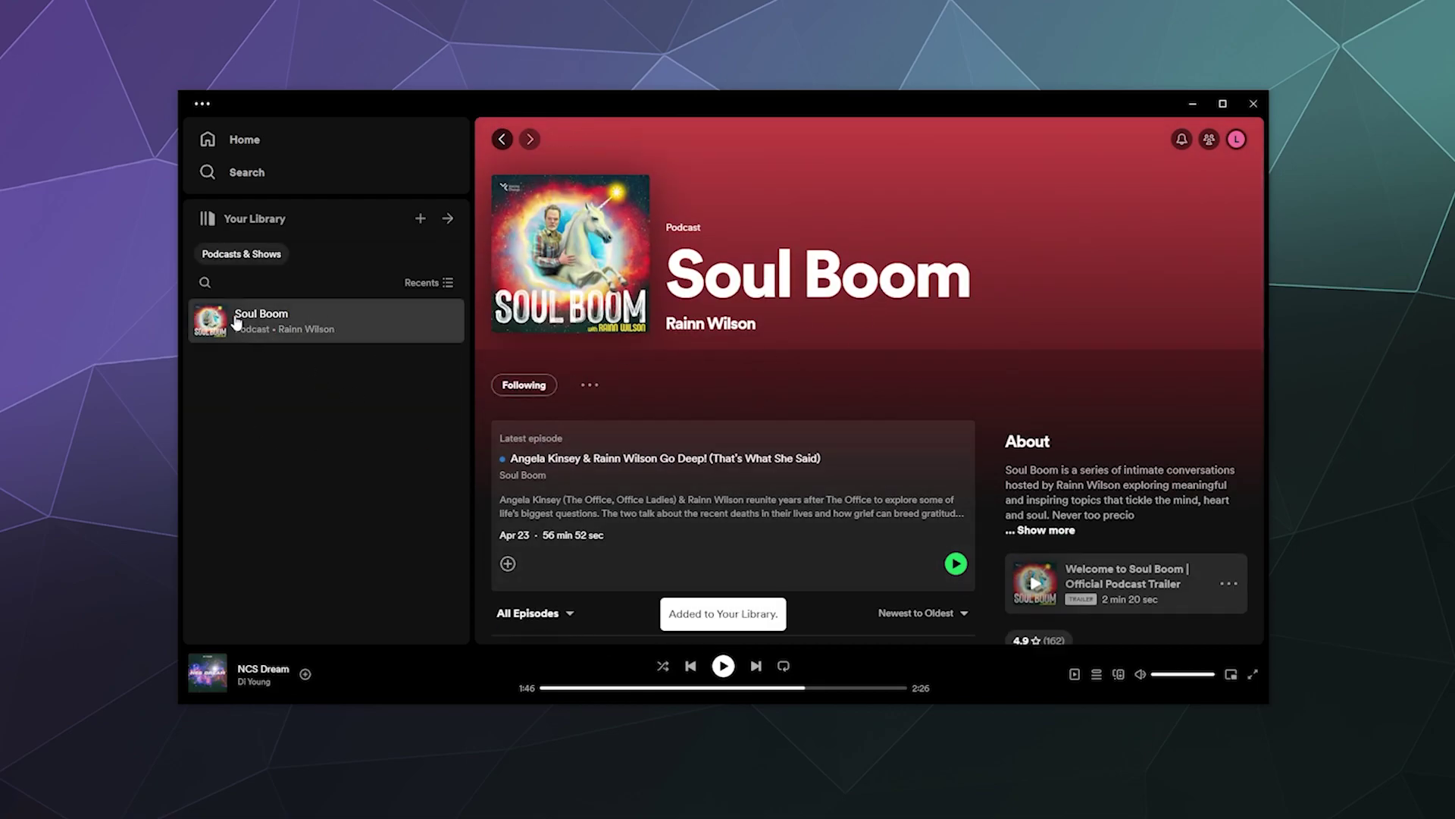
{"action": "scroll", "coordinate": [709, 407], "scroll_direction": "down", "scroll_amount": 5}
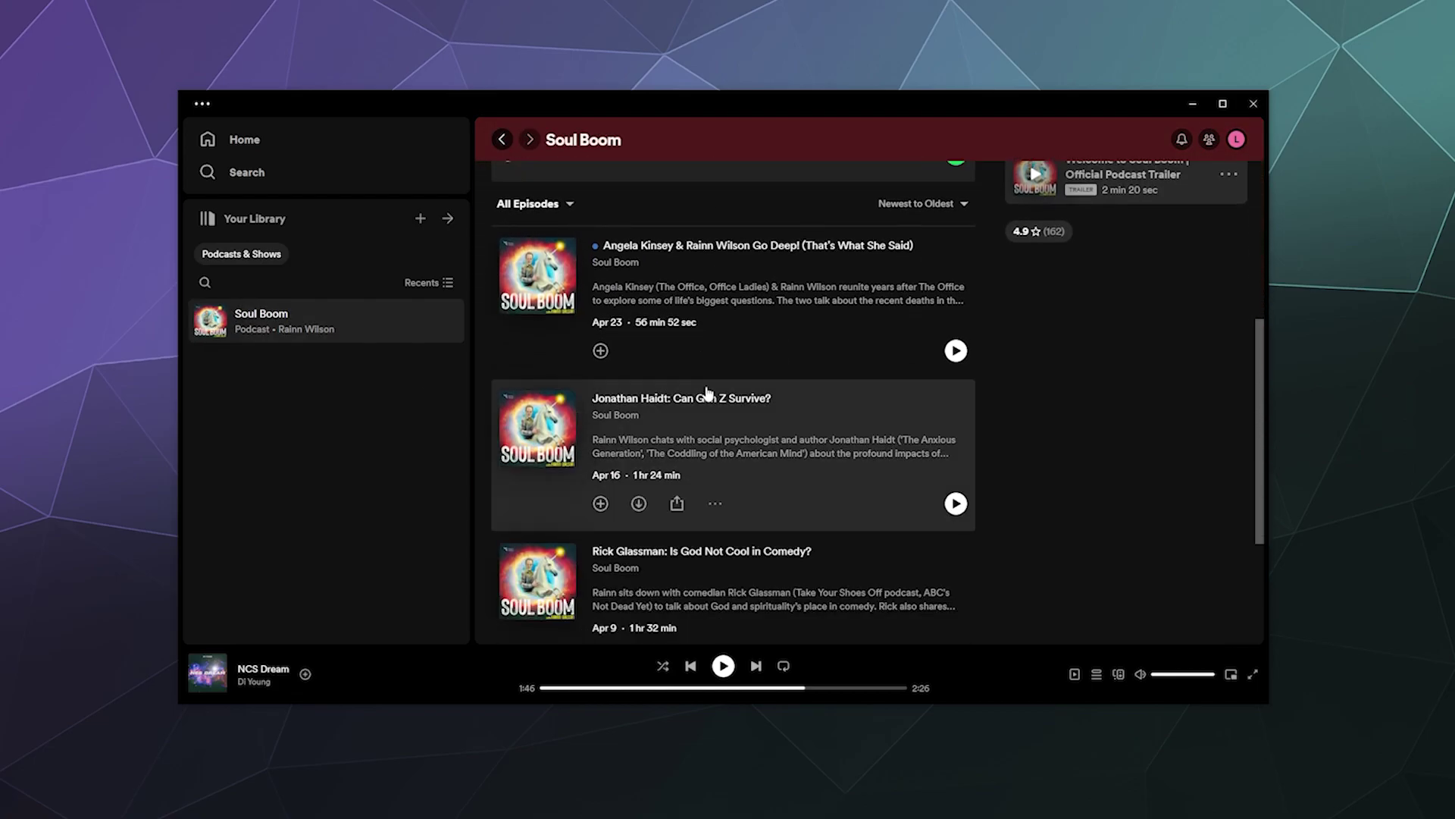
{"action": "scroll", "coordinate": [709, 454], "scroll_direction": "up", "scroll_amount": 5}
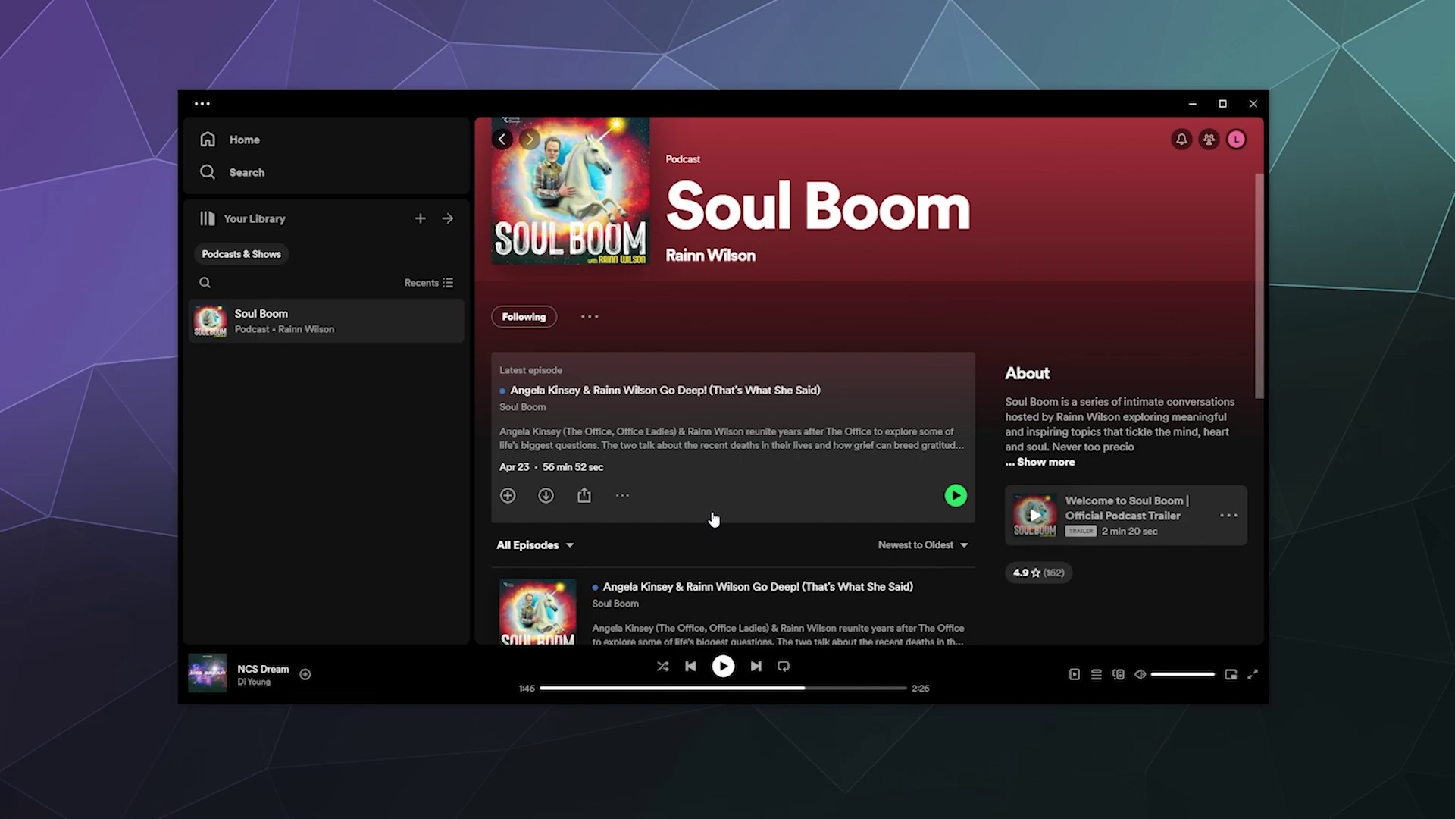
{"action": "scroll", "coordinate": [713, 519], "scroll_direction": "up", "scroll_amount": 1}
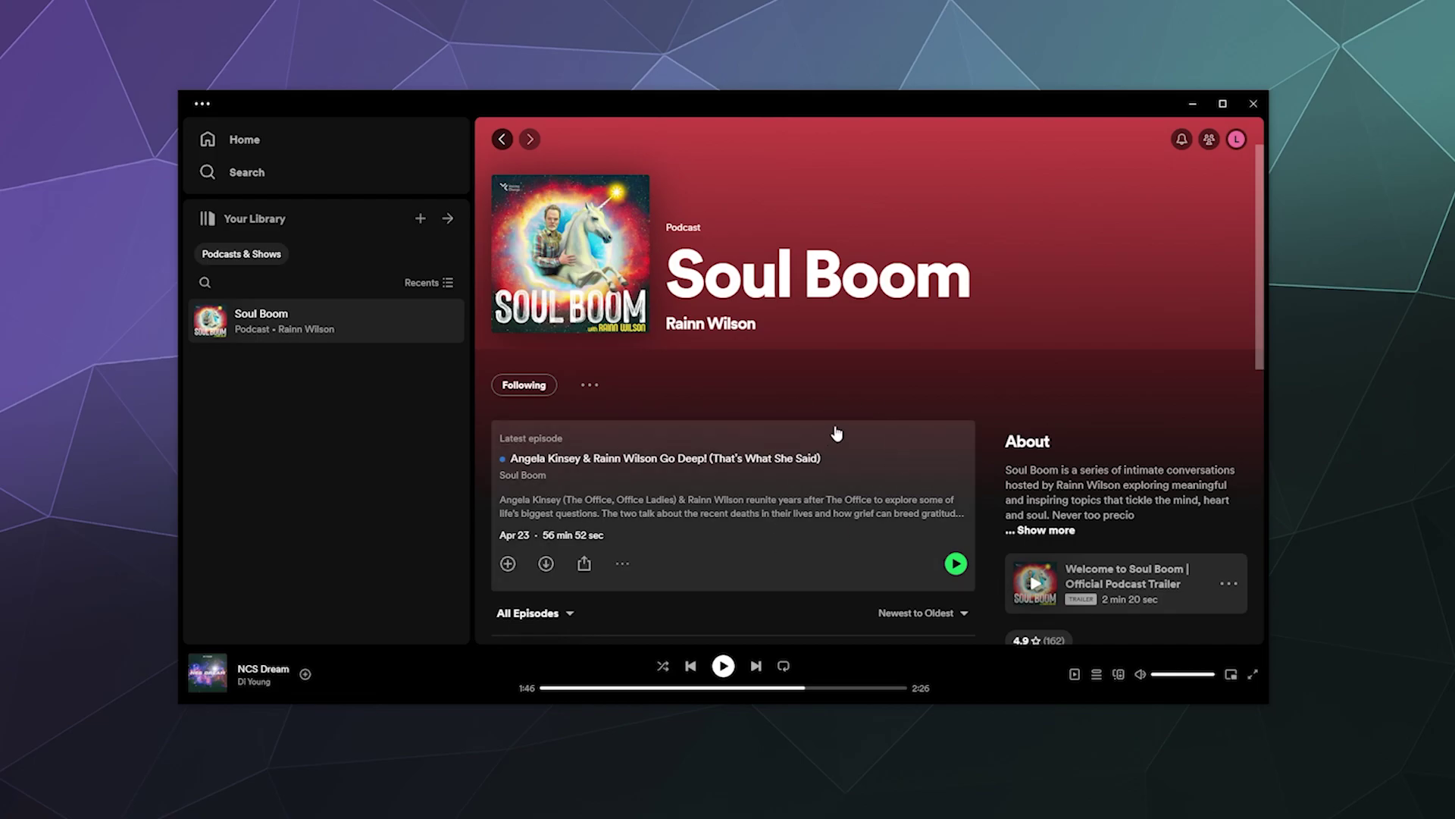
{"action": "scroll", "coordinate": [729, 500], "scroll_direction": "down", "scroll_amount": 10}
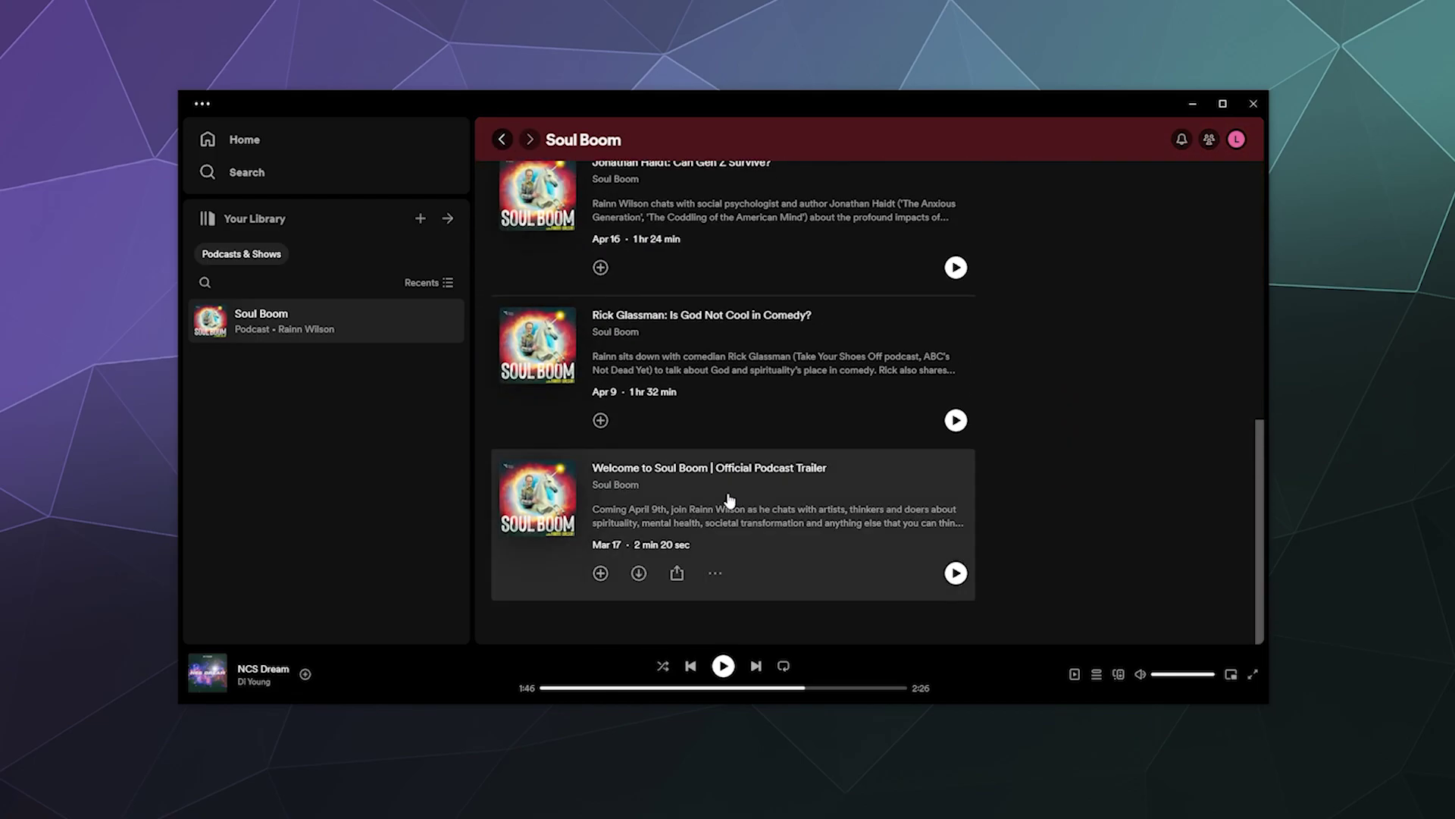
{"action": "scroll", "coordinate": [669, 565], "scroll_direction": "up", "scroll_amount": 10}
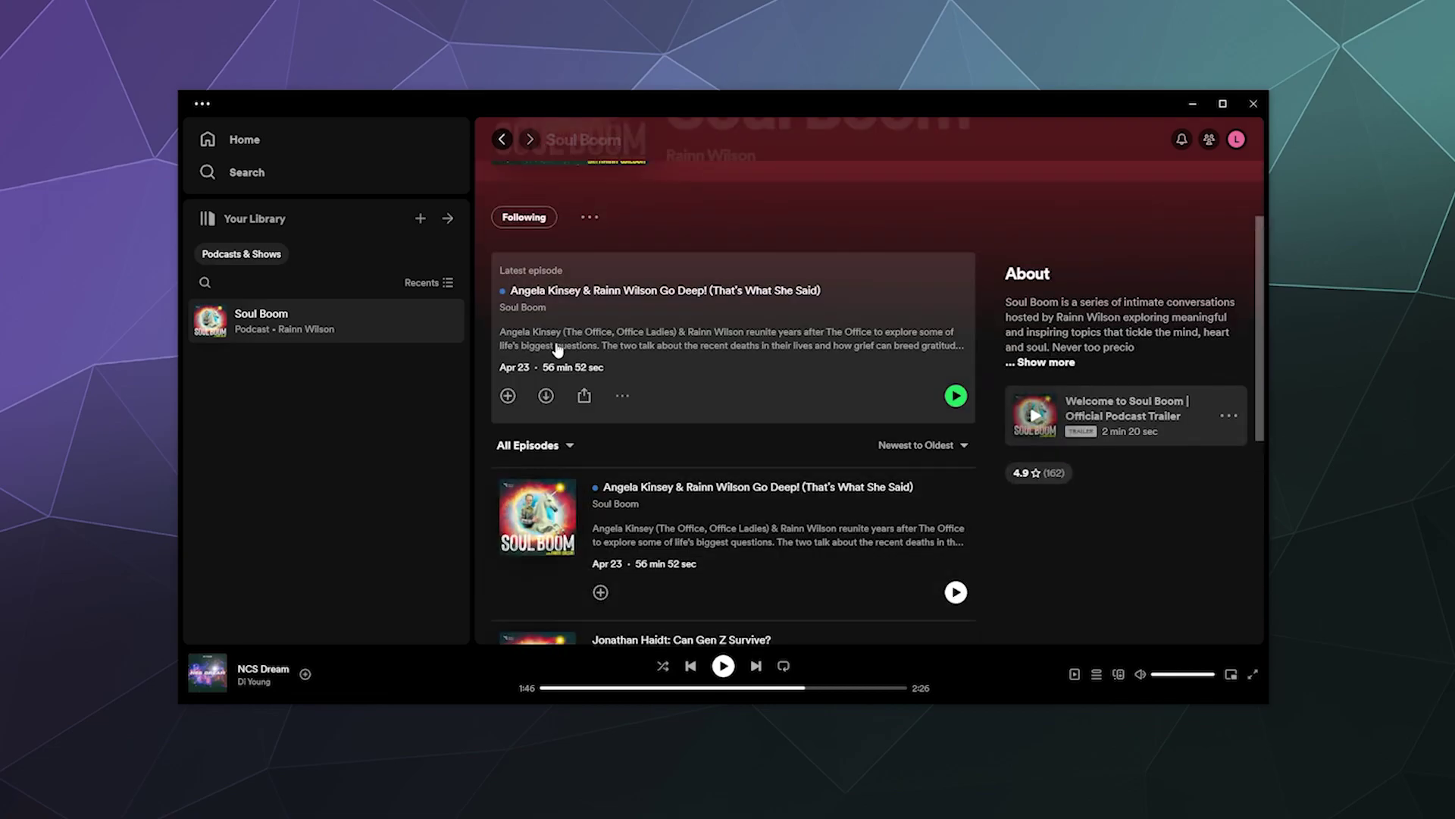
{"action": "scroll", "coordinate": [708, 510], "scroll_direction": "down", "scroll_amount": 9}
{"action": "scroll", "coordinate": [648, 515], "scroll_direction": "down", "scroll_amount": 1}
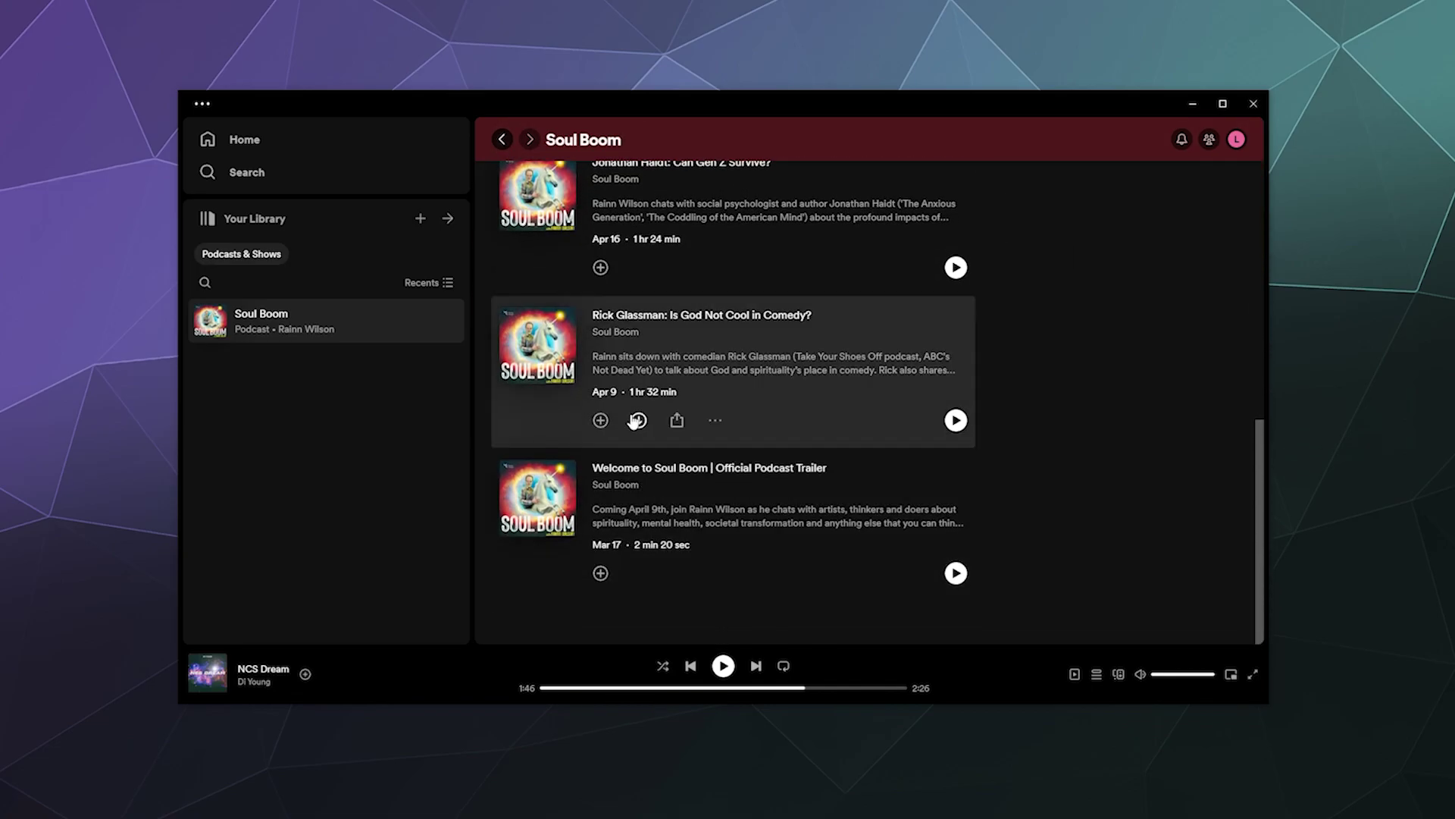
{"action": "scroll", "coordinate": [530, 400], "scroll_direction": "up", "scroll_amount": 10}
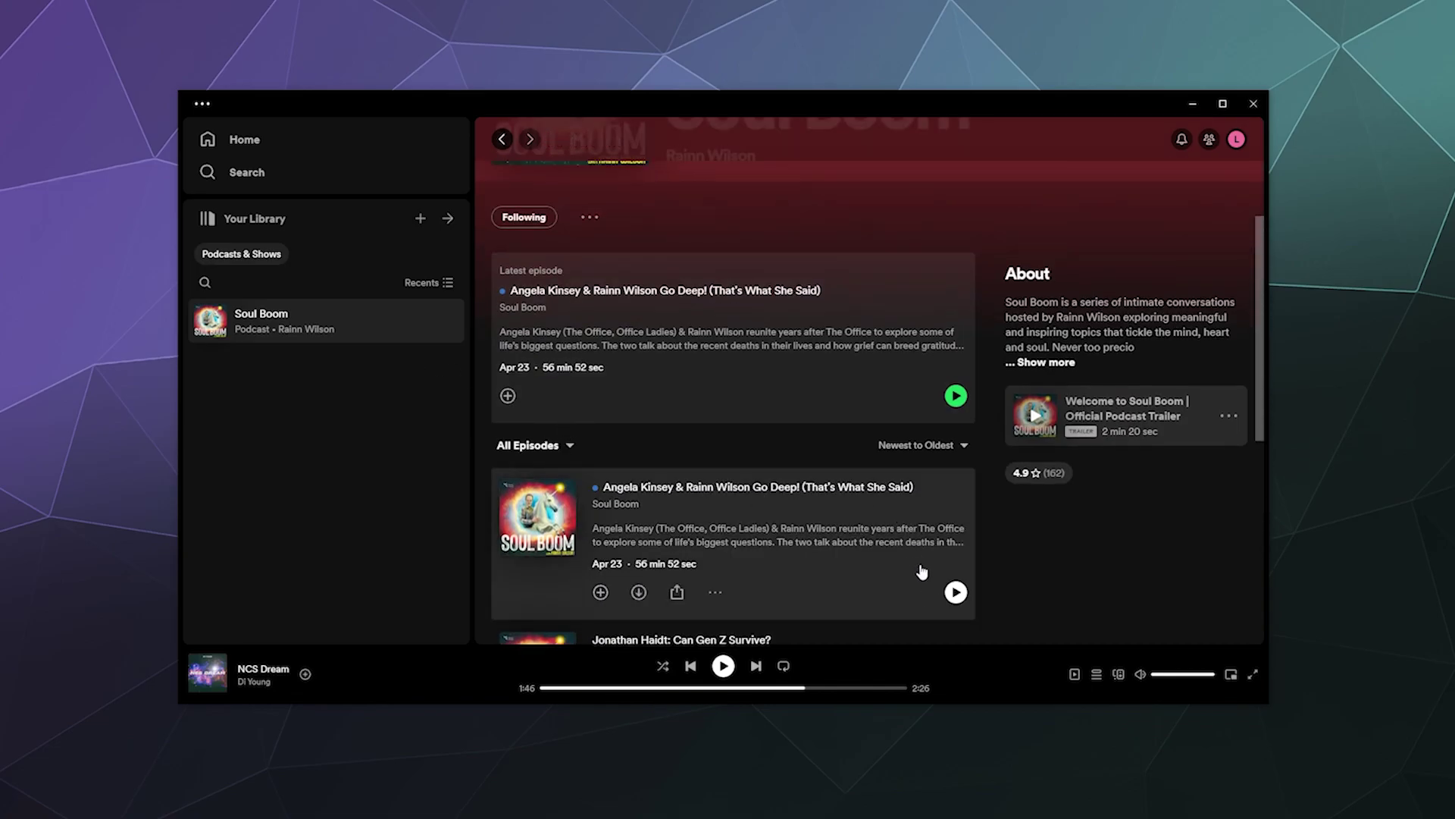
{"action": "scroll", "coordinate": [595, 416], "scroll_direction": "down", "scroll_amount": 2}
{"action": "scroll", "coordinate": [639, 455], "scroll_direction": "down", "scroll_amount": 5}
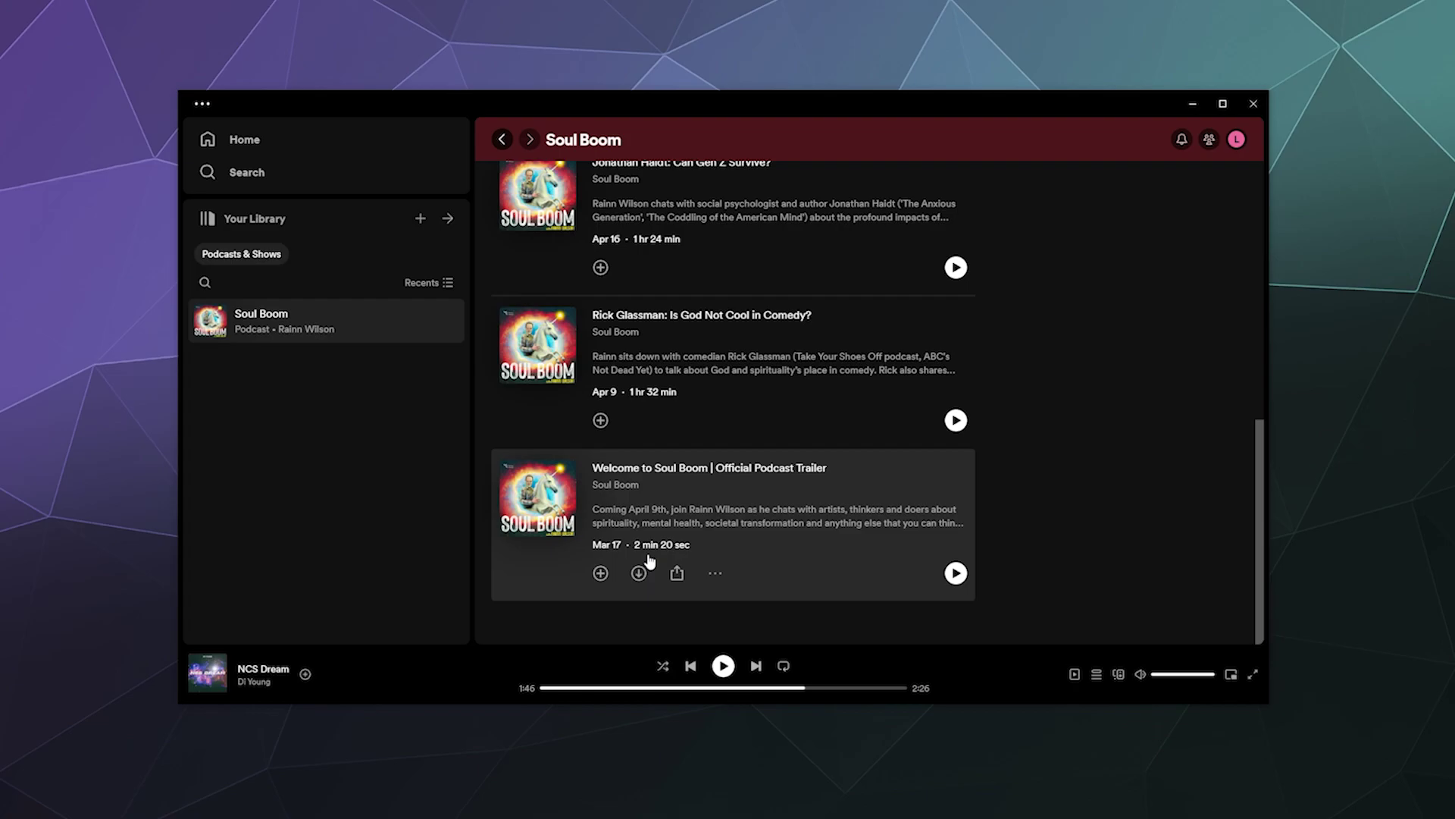
{"action": "scroll", "coordinate": [650, 560], "scroll_direction": "up", "scroll_amount": 4}
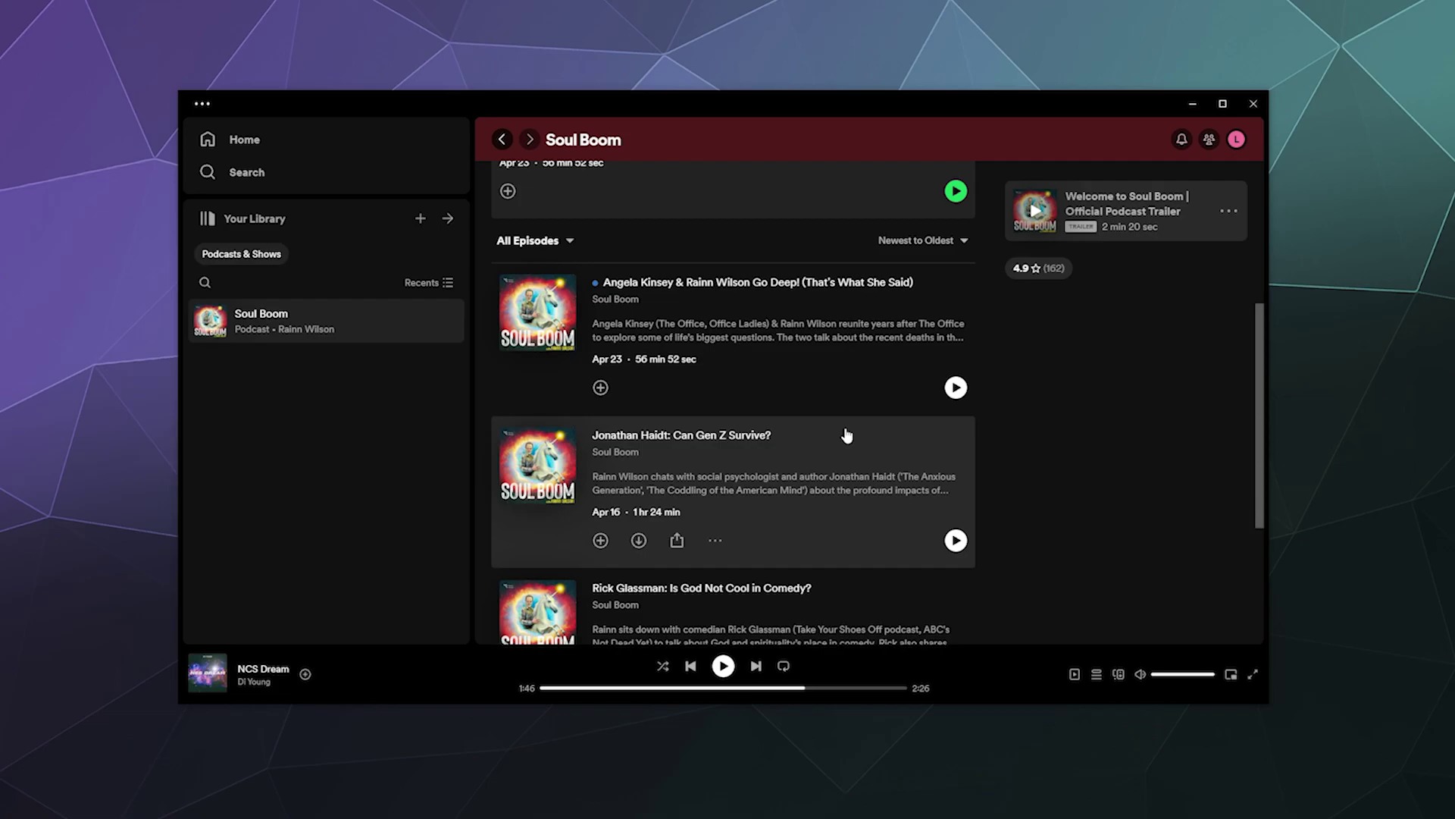
Step: Save the Apr 16 Jonathan Haidt and Apr 23 Angela Kinsey episodes to Your Episodes
{"action": "left_click", "coordinate": [600, 540]}
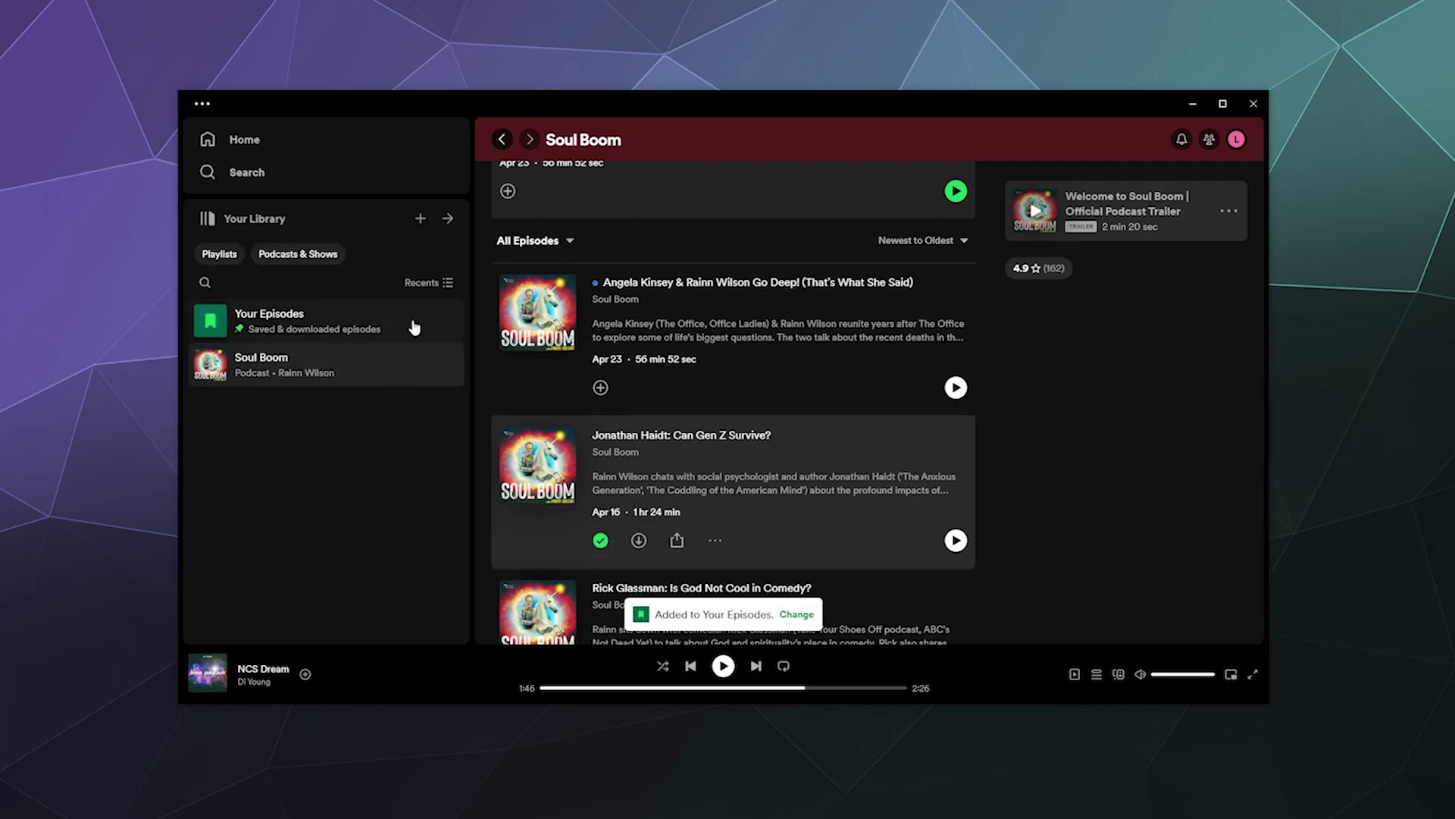
{"action": "left_click", "coordinate": [600, 387]}
{"action": "scroll", "coordinate": [641, 483], "scroll_direction": "up", "scroll_amount": 5}
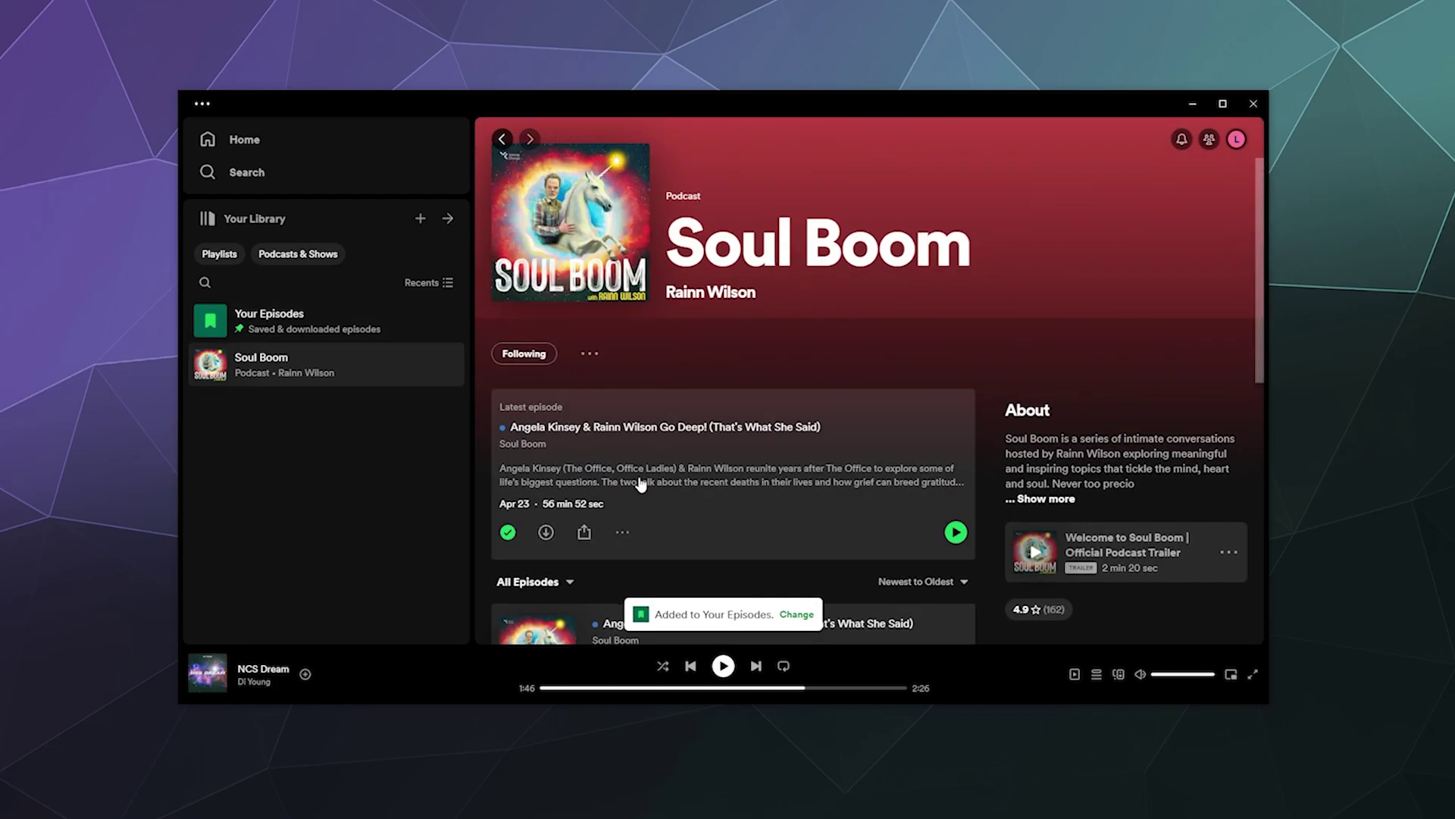
Step: From Comedy, open Distractible and save two of its episodes, including Apr 8, to Your Episodes
{"action": "left_click", "coordinate": [503, 139]}
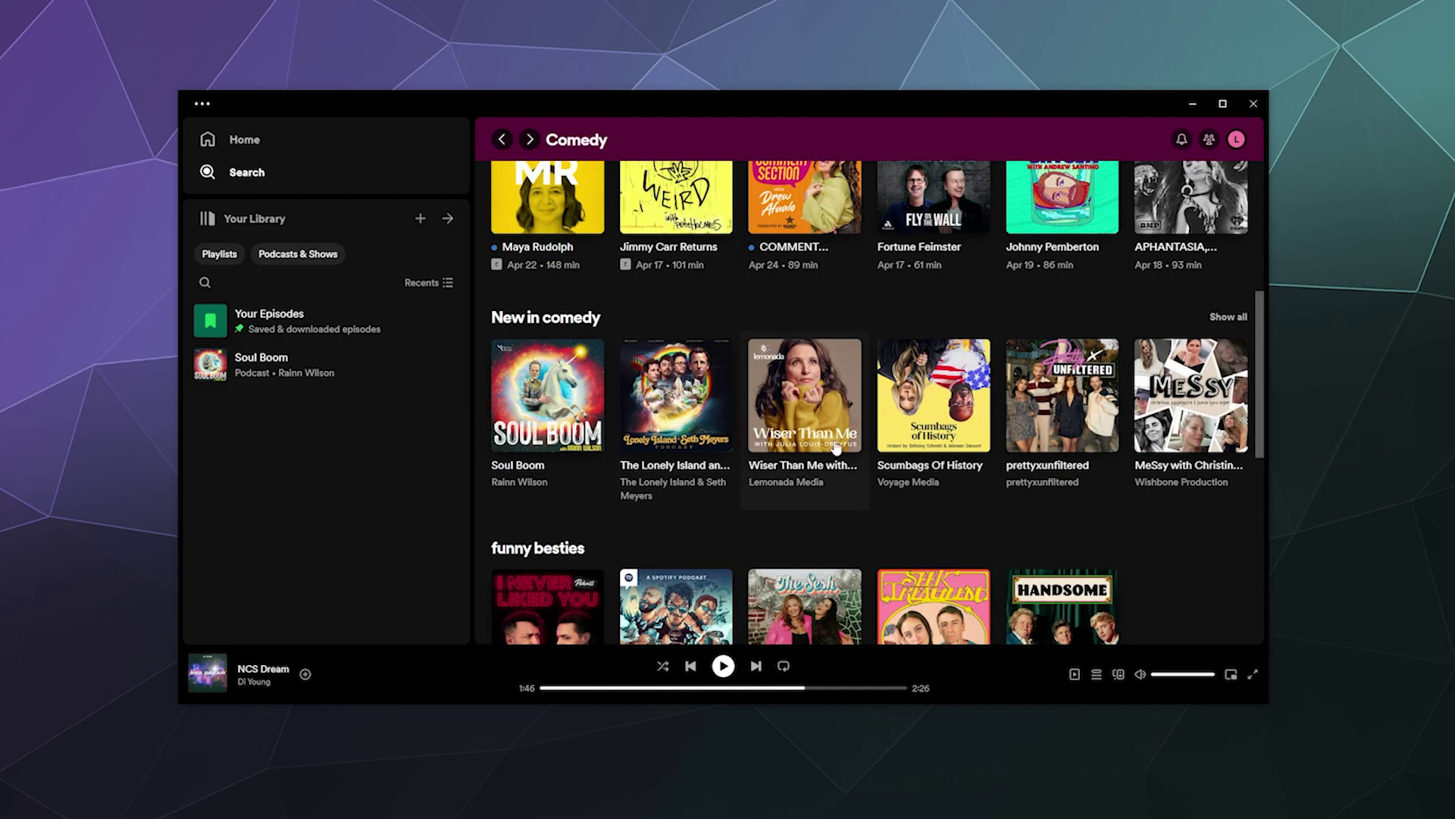
{"action": "scroll", "coordinate": [959, 447], "scroll_direction": "down", "scroll_amount": 4}
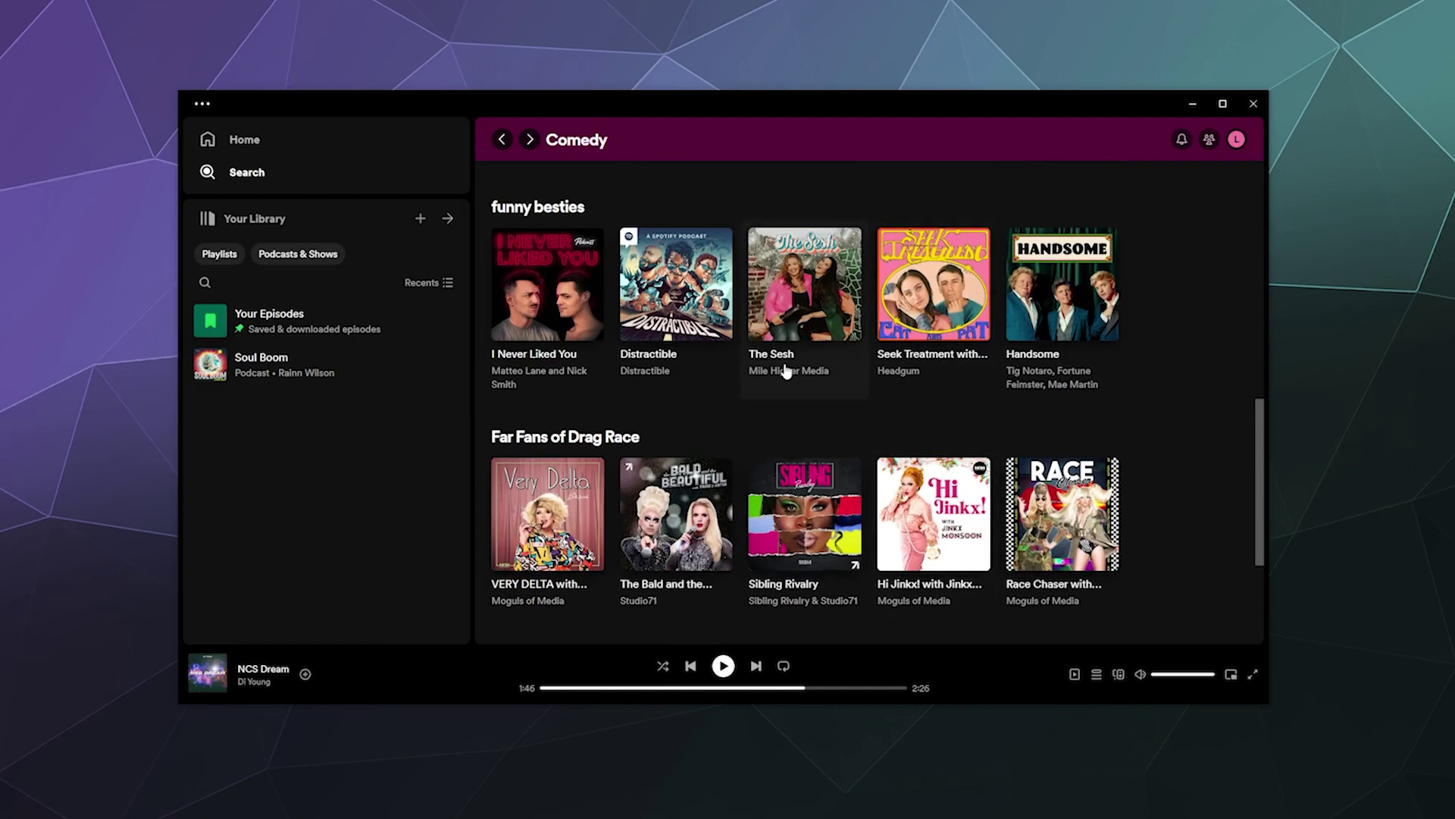
{"action": "left_click", "coordinate": [672, 292]}
{"action": "scroll", "coordinate": [669, 503], "scroll_direction": "down", "scroll_amount": 10}
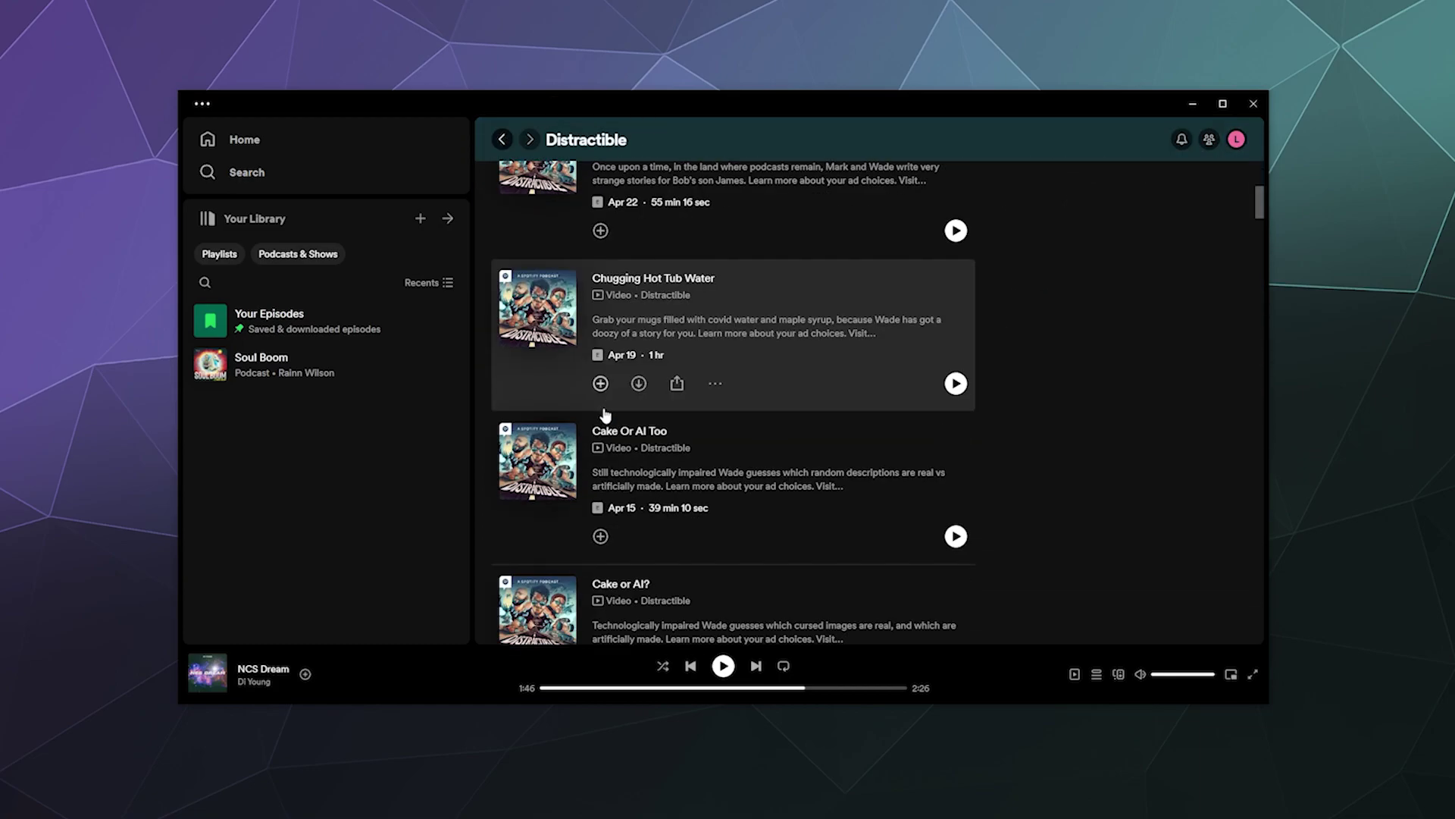
{"action": "left_click", "coordinate": [599, 384]}
{"action": "scroll", "coordinate": [600, 500], "scroll_direction": "down", "scroll_amount": 4}
{"action": "left_click", "coordinate": [601, 500]}
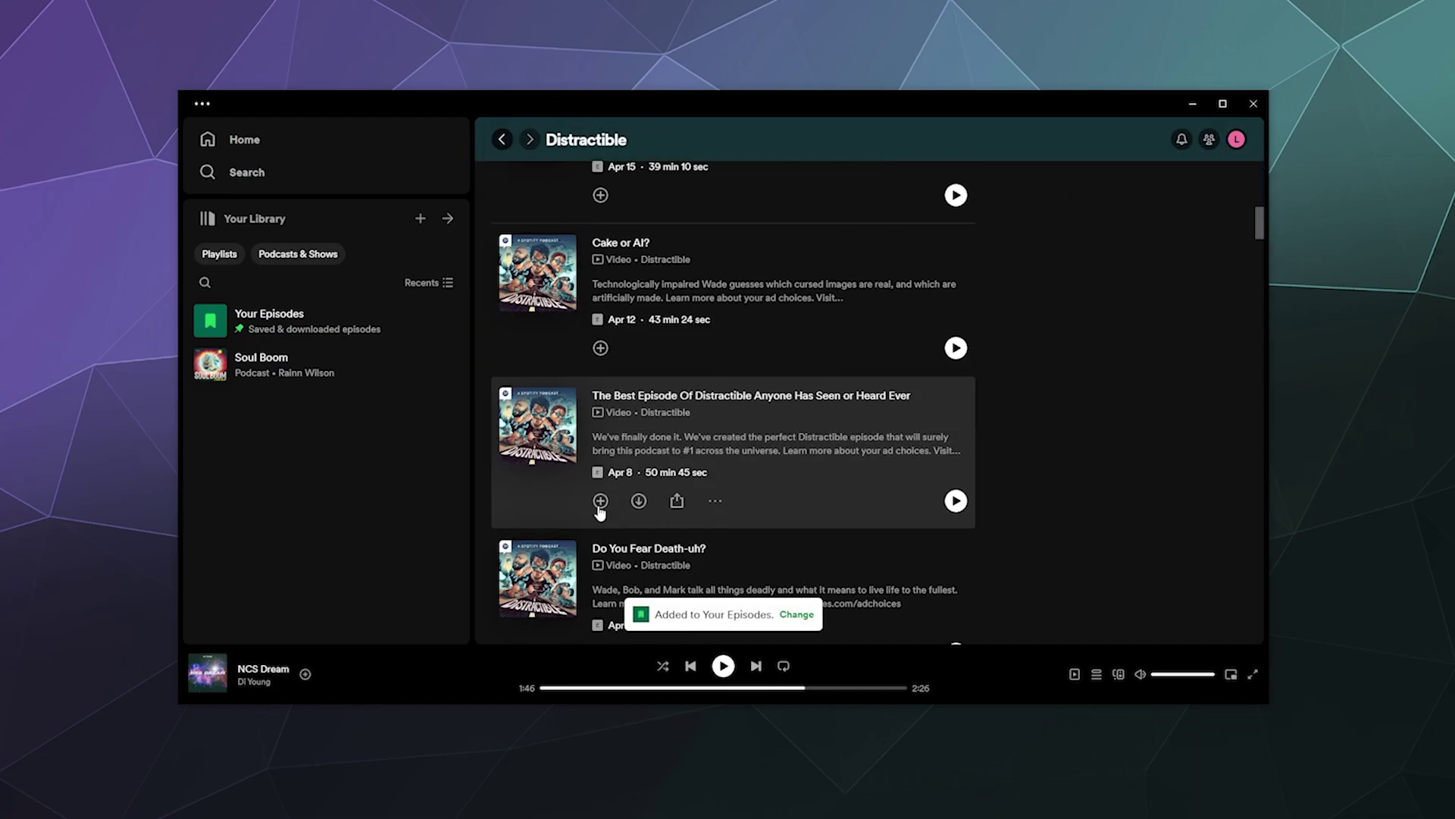
Step: Save Last Podcast On The Left's Episode 571 and SNEAK PEEK episodes, then view Your Episodes
{"action": "left_click", "coordinate": [502, 139]}
{"action": "scroll", "coordinate": [932, 511], "scroll_direction": "down", "scroll_amount": 2}
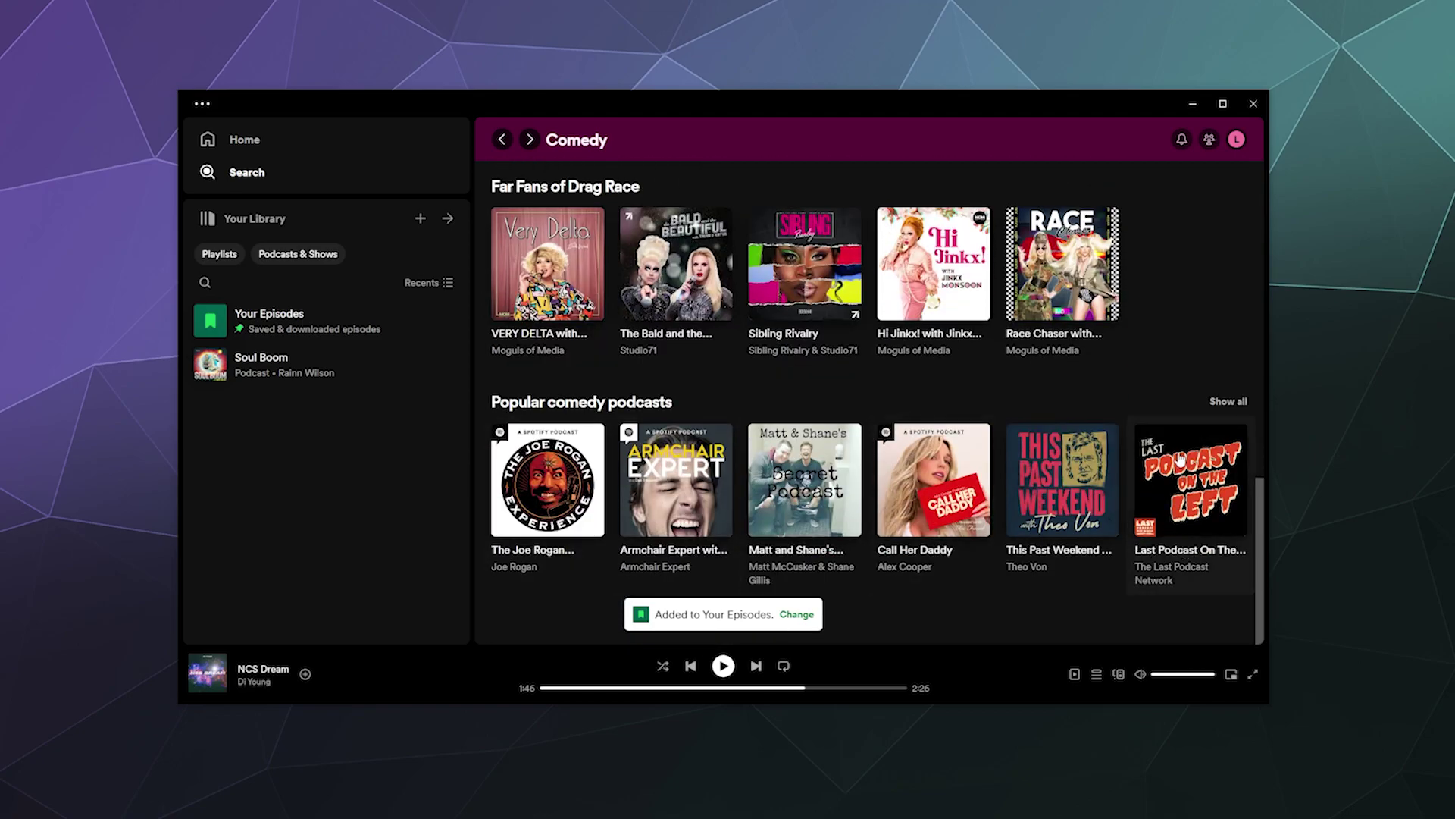
{"action": "scroll", "coordinate": [1180, 470], "scroll_direction": "up", "scroll_amount": 2}
{"action": "scroll", "coordinate": [1167, 481], "scroll_direction": "down", "scroll_amount": 2}
{"action": "left_click", "coordinate": [1167, 486]}
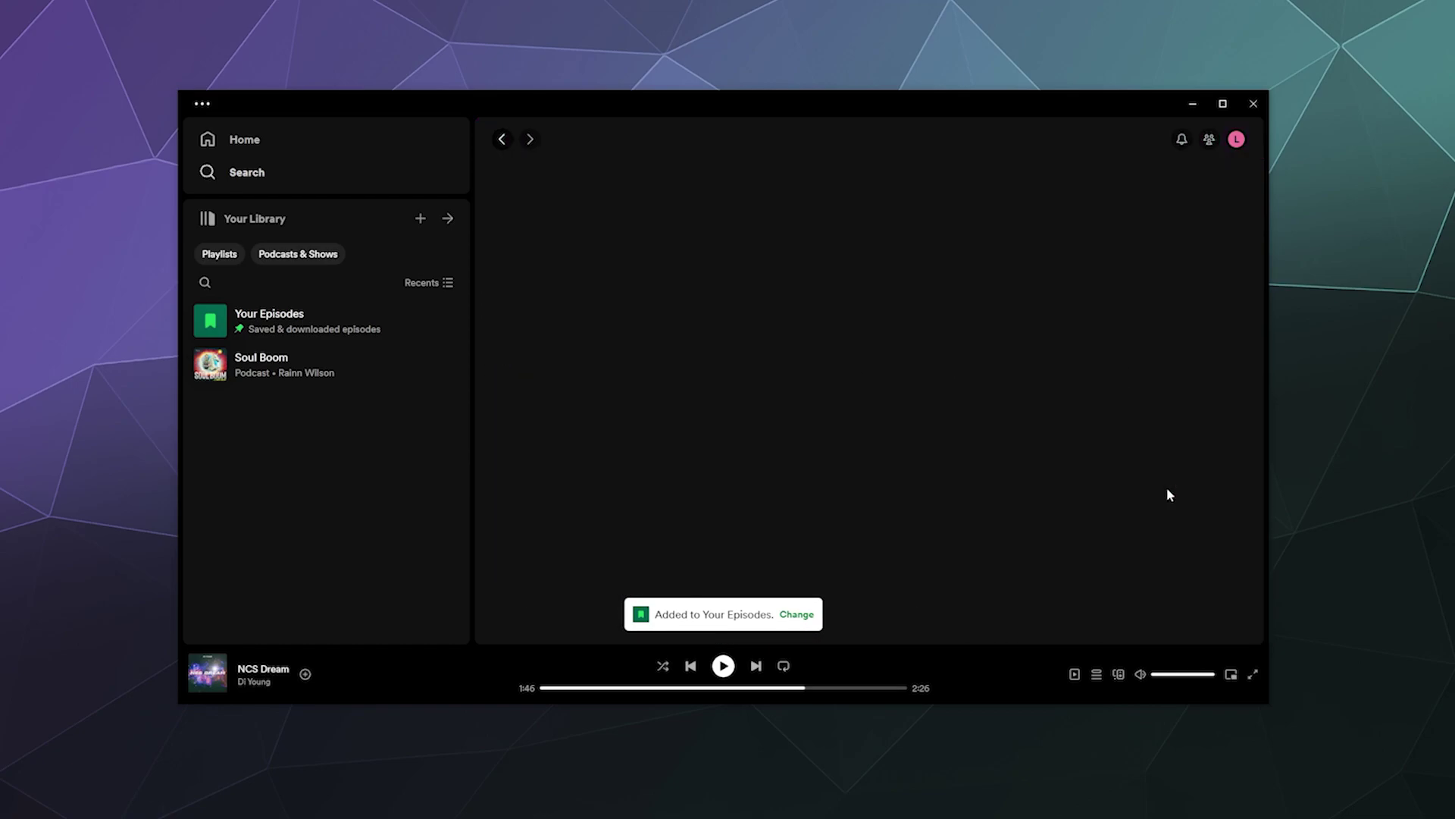
{"action": "scroll", "coordinate": [870, 393], "scroll_direction": "down", "scroll_amount": 5}
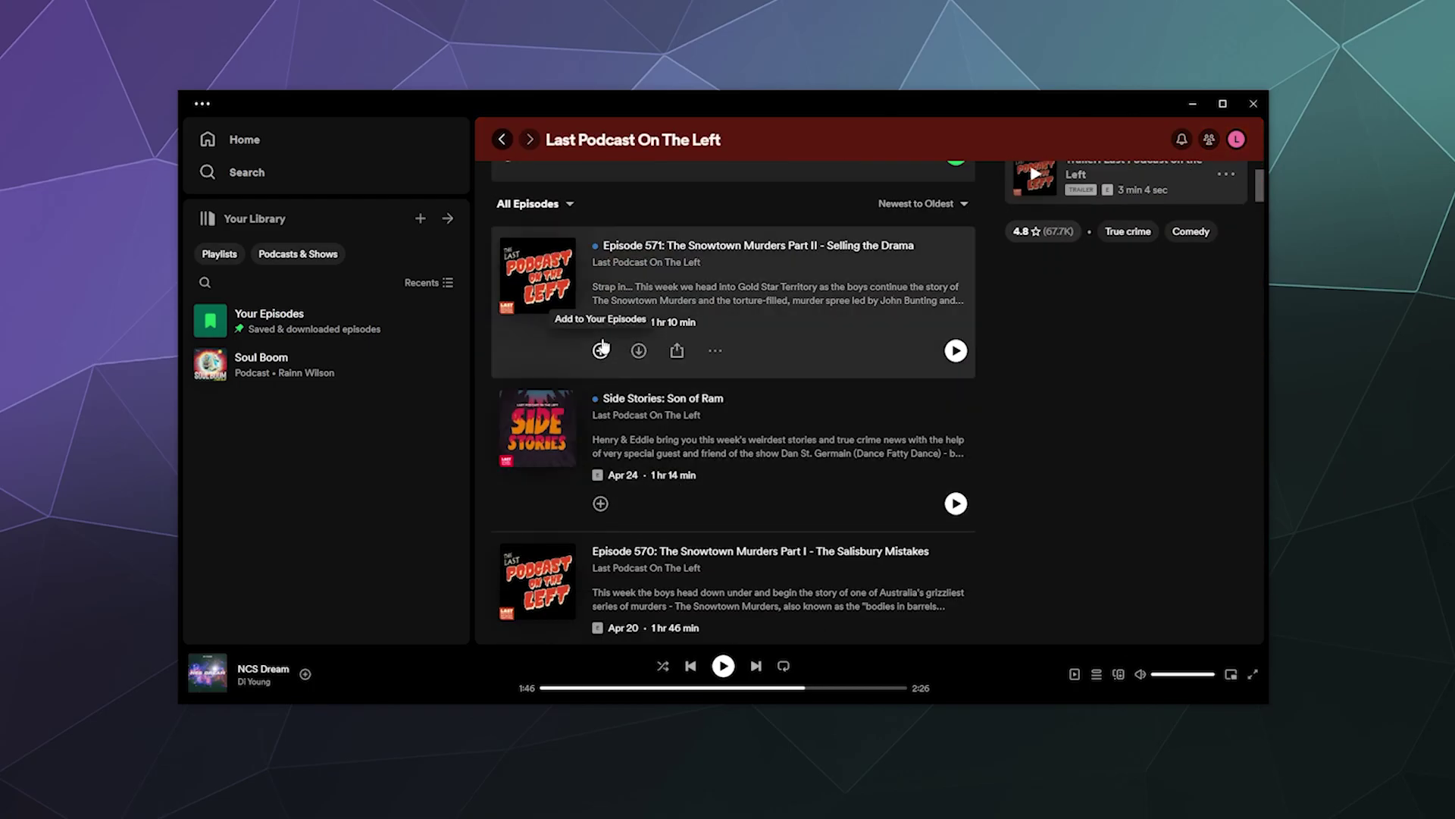
{"action": "left_click", "coordinate": [600, 350]}
{"action": "scroll", "coordinate": [603, 356], "scroll_direction": "down", "scroll_amount": 5}
{"action": "left_click", "coordinate": [600, 484]}
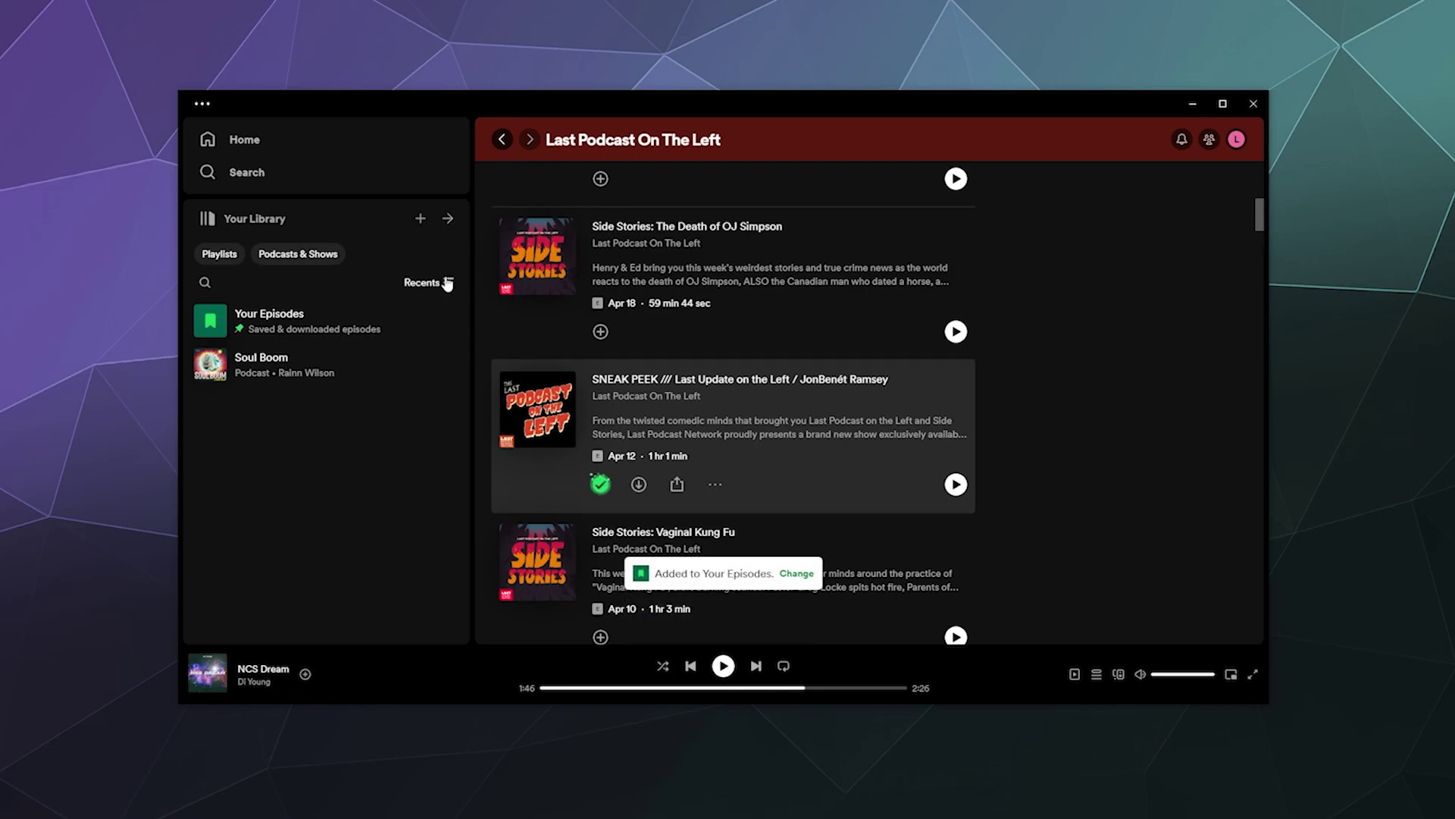
{"action": "left_click", "coordinate": [373, 338]}
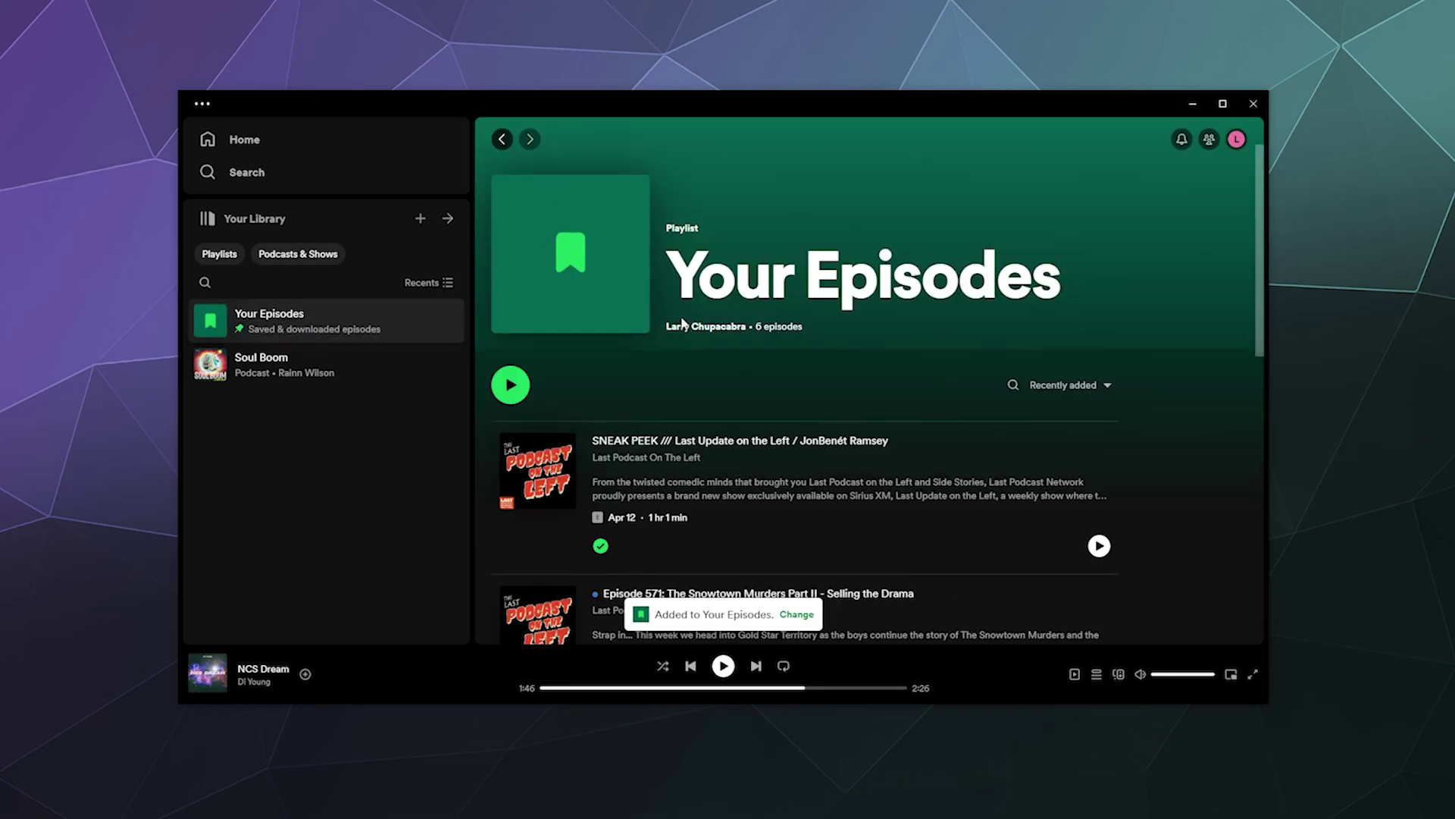
Step: Scroll through the six saved episodes in Your Episodes
{"action": "scroll", "coordinate": [691, 337], "scroll_direction": "down", "scroll_amount": 5}
{"action": "scroll", "coordinate": [939, 358], "scroll_direction": "down", "scroll_amount": 5}
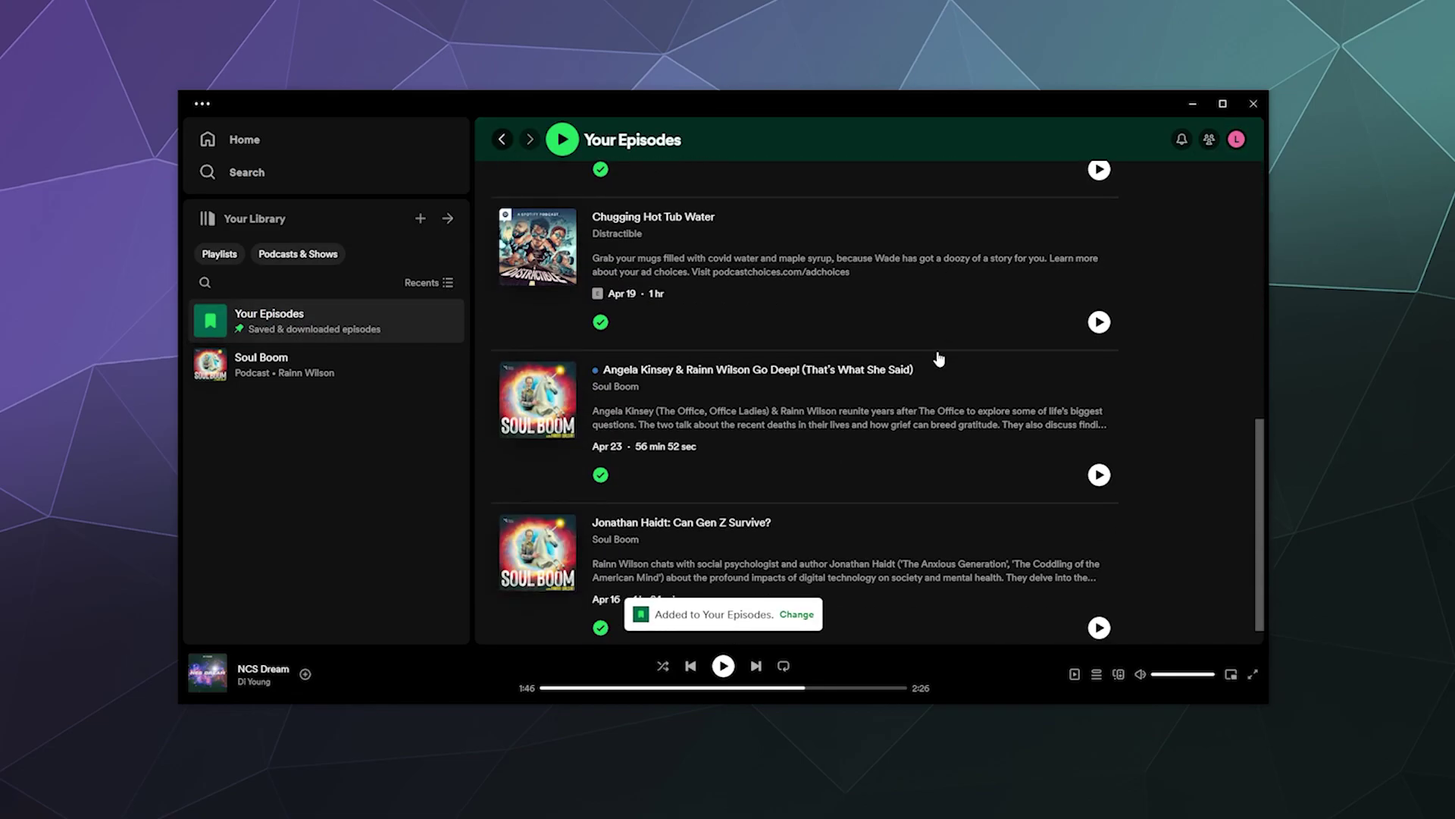
{"action": "scroll", "coordinate": [939, 358], "scroll_direction": "up", "scroll_amount": 10}
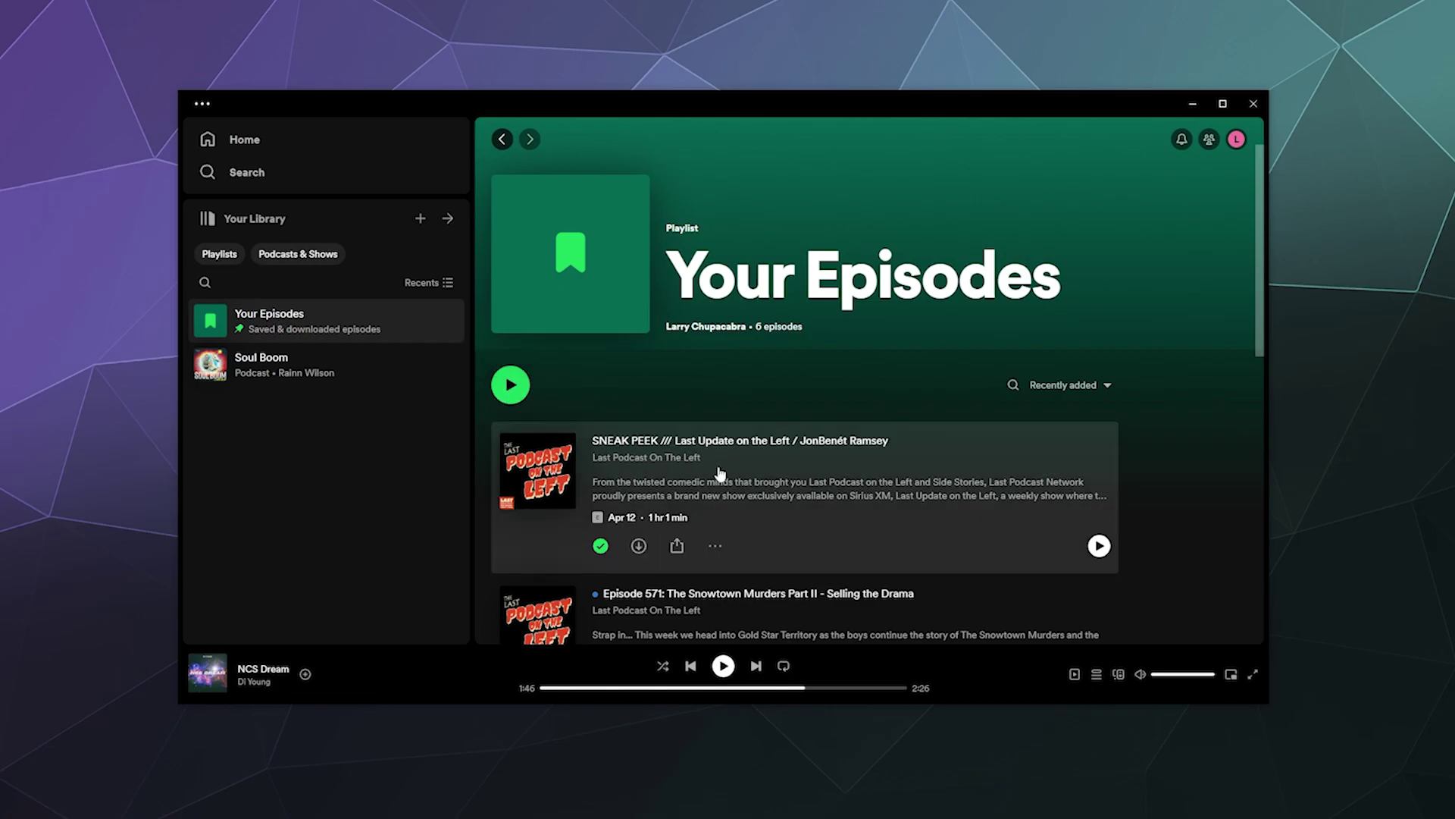
{"action": "scroll", "coordinate": [763, 484], "scroll_direction": "down", "scroll_amount": 9}
{"action": "scroll", "coordinate": [808, 504], "scroll_direction": "down", "scroll_amount": 1}
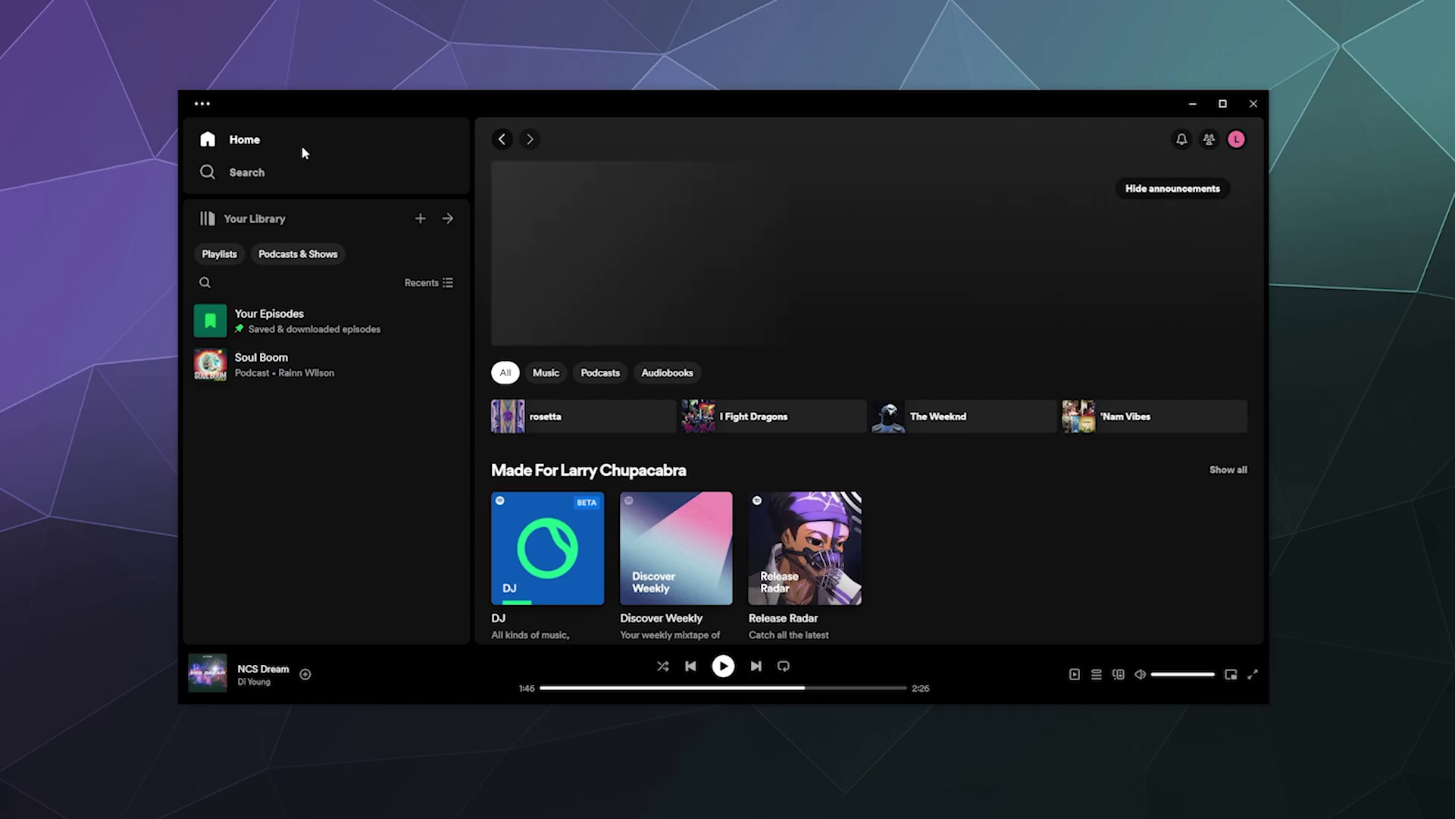
Step: Search for 'Podcasts' and filter the results to Podcasts & Shows
{"action": "left_click", "coordinate": [298, 176]}
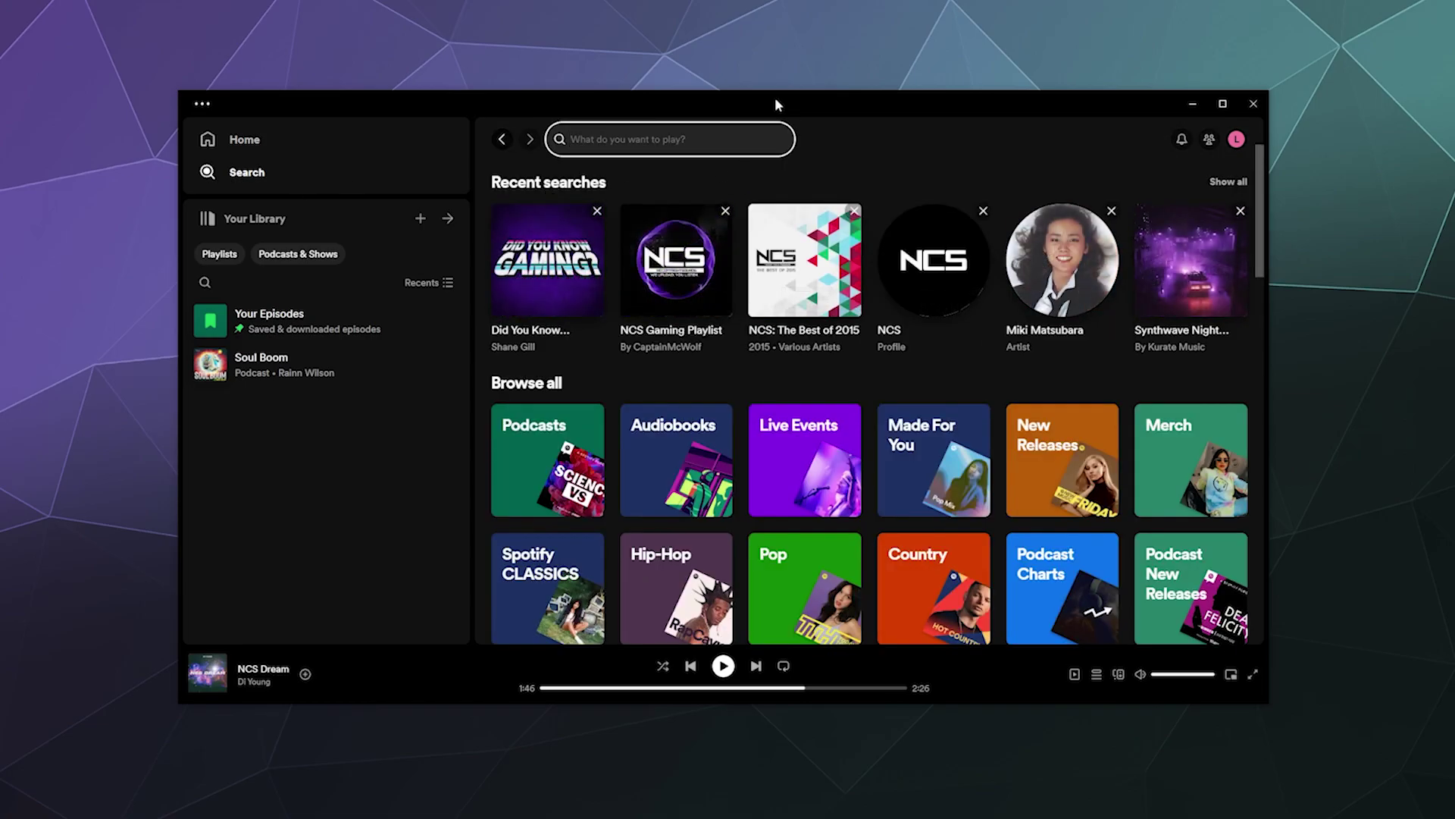
{"action": "type", "text": "Podcasts"}
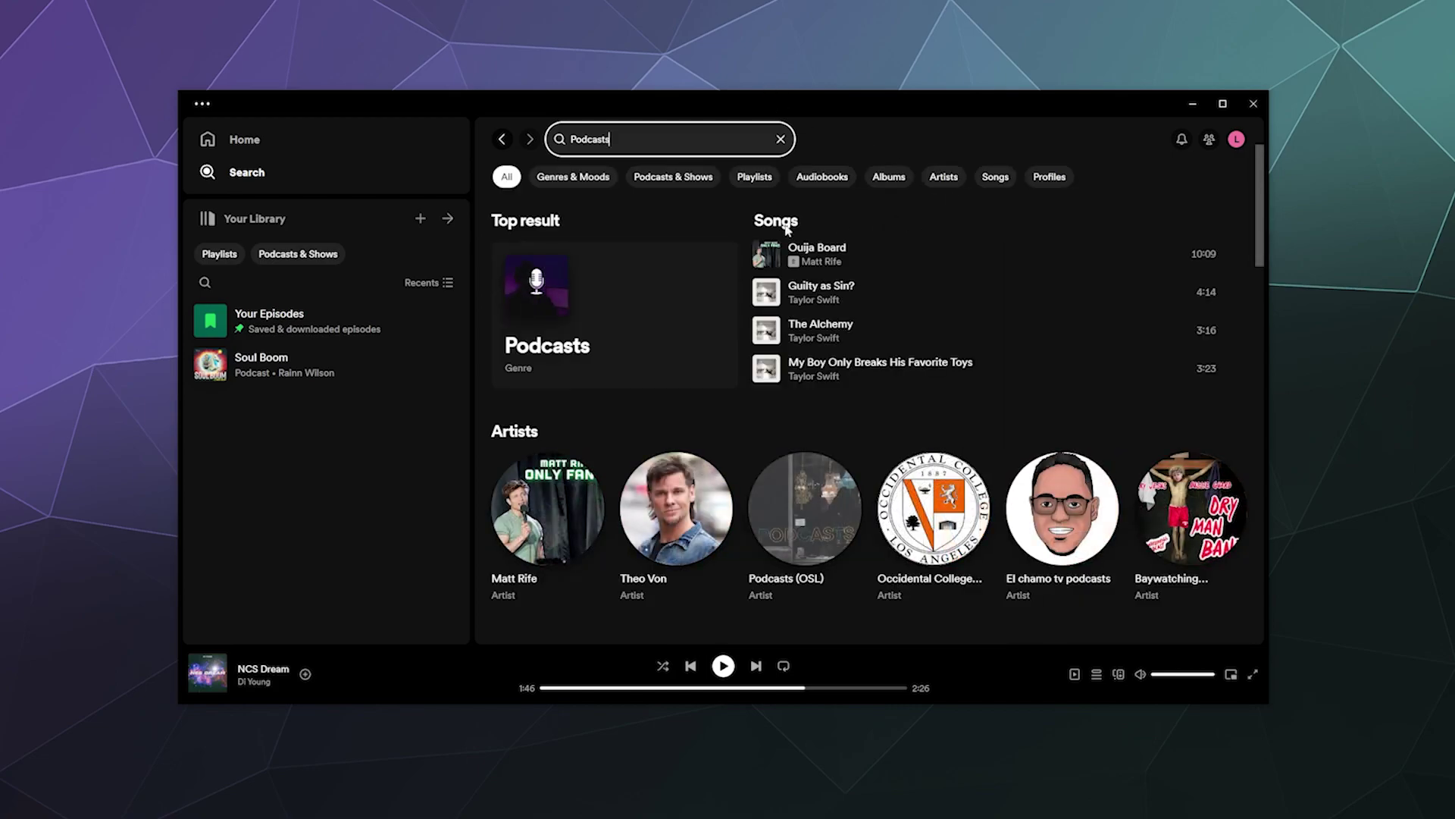
{"action": "left_click", "coordinate": [701, 179]}
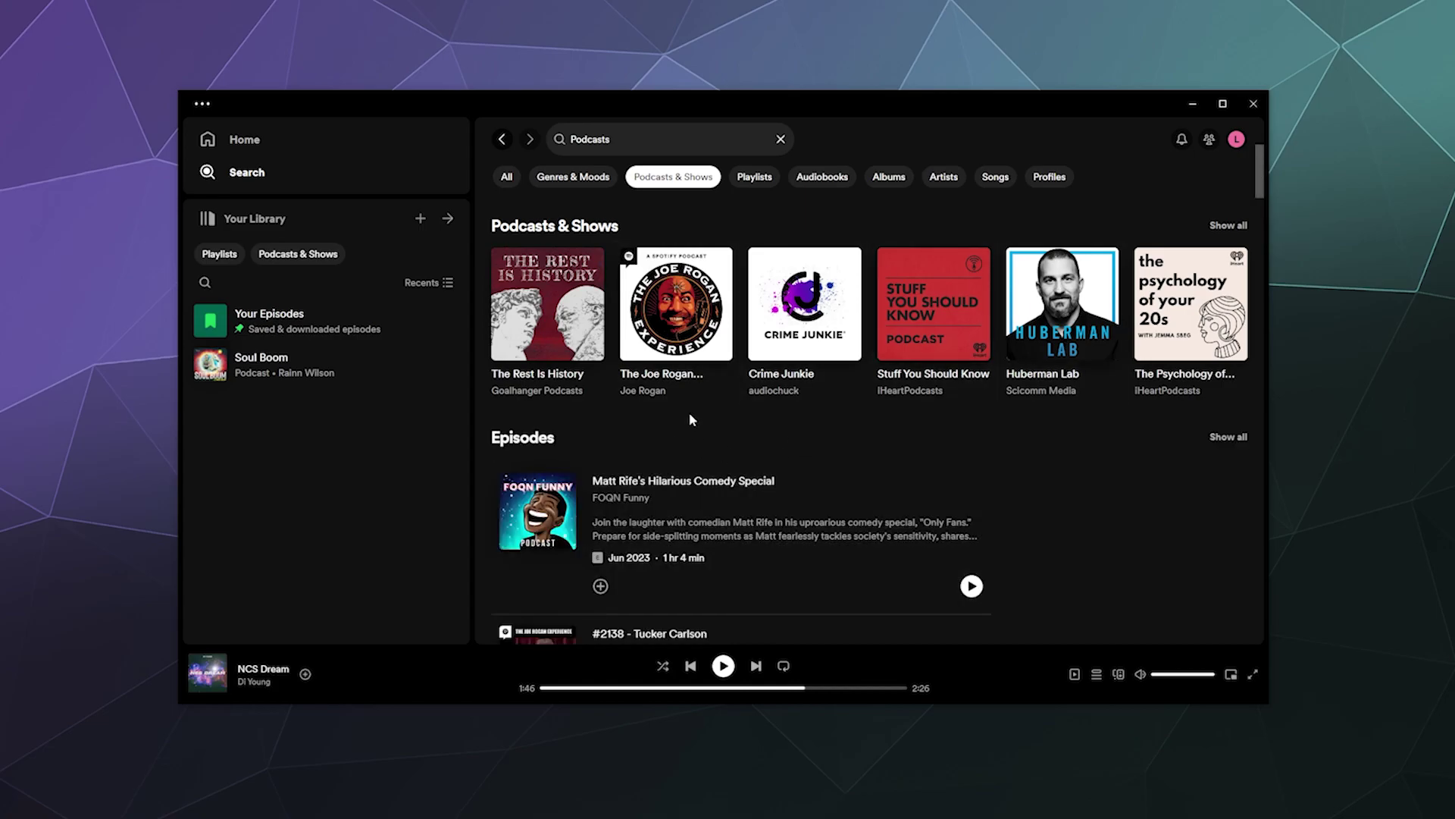
Step: View all matching podcasts, return to the results, and toggle the library Podcasts & Shows filter off
{"action": "left_click", "coordinate": [1229, 226]}
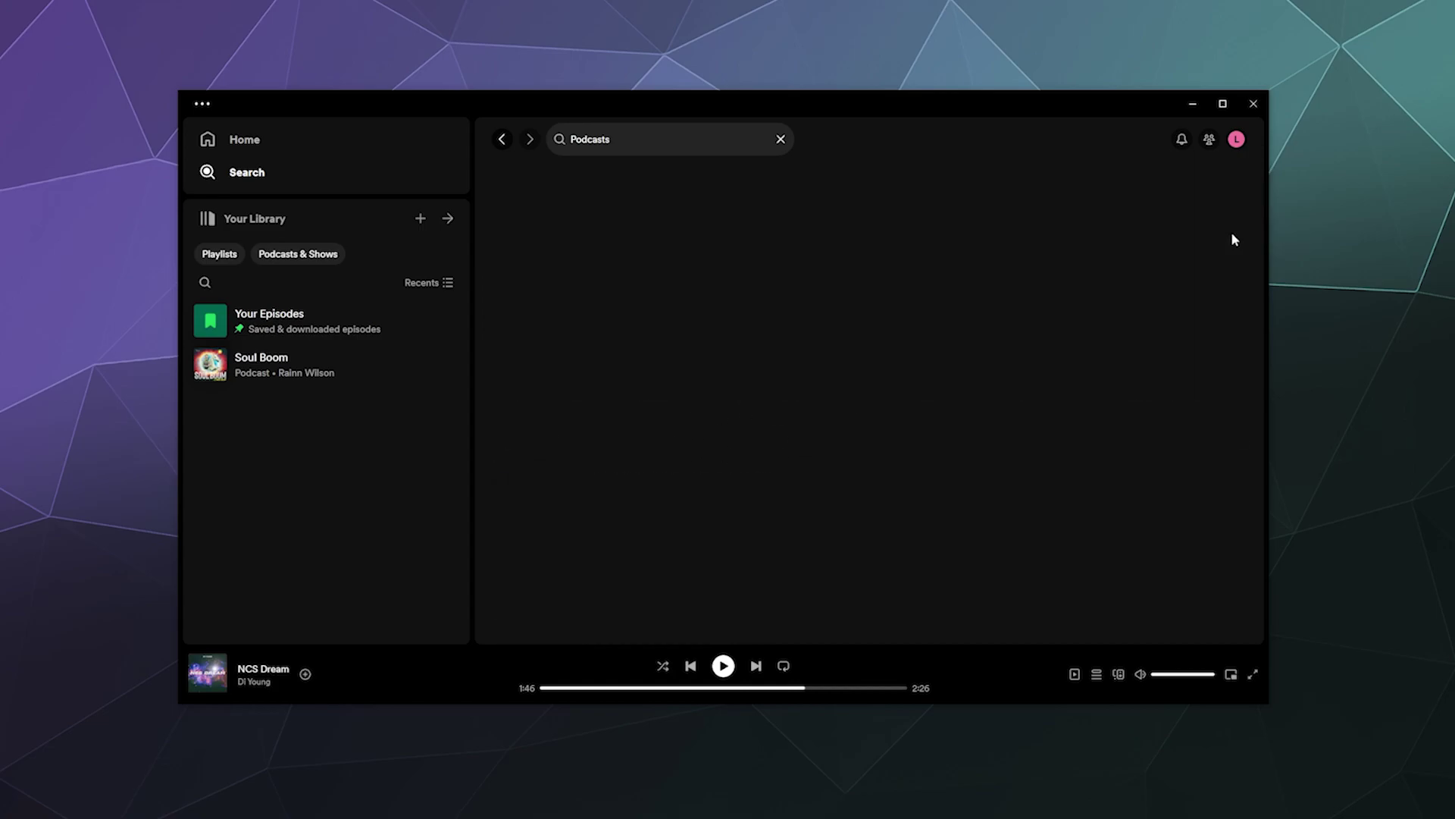
{"action": "scroll", "coordinate": [796, 242], "scroll_direction": "down", "scroll_amount": 5}
{"action": "scroll", "coordinate": [607, 296], "scroll_direction": "up", "scroll_amount": 5}
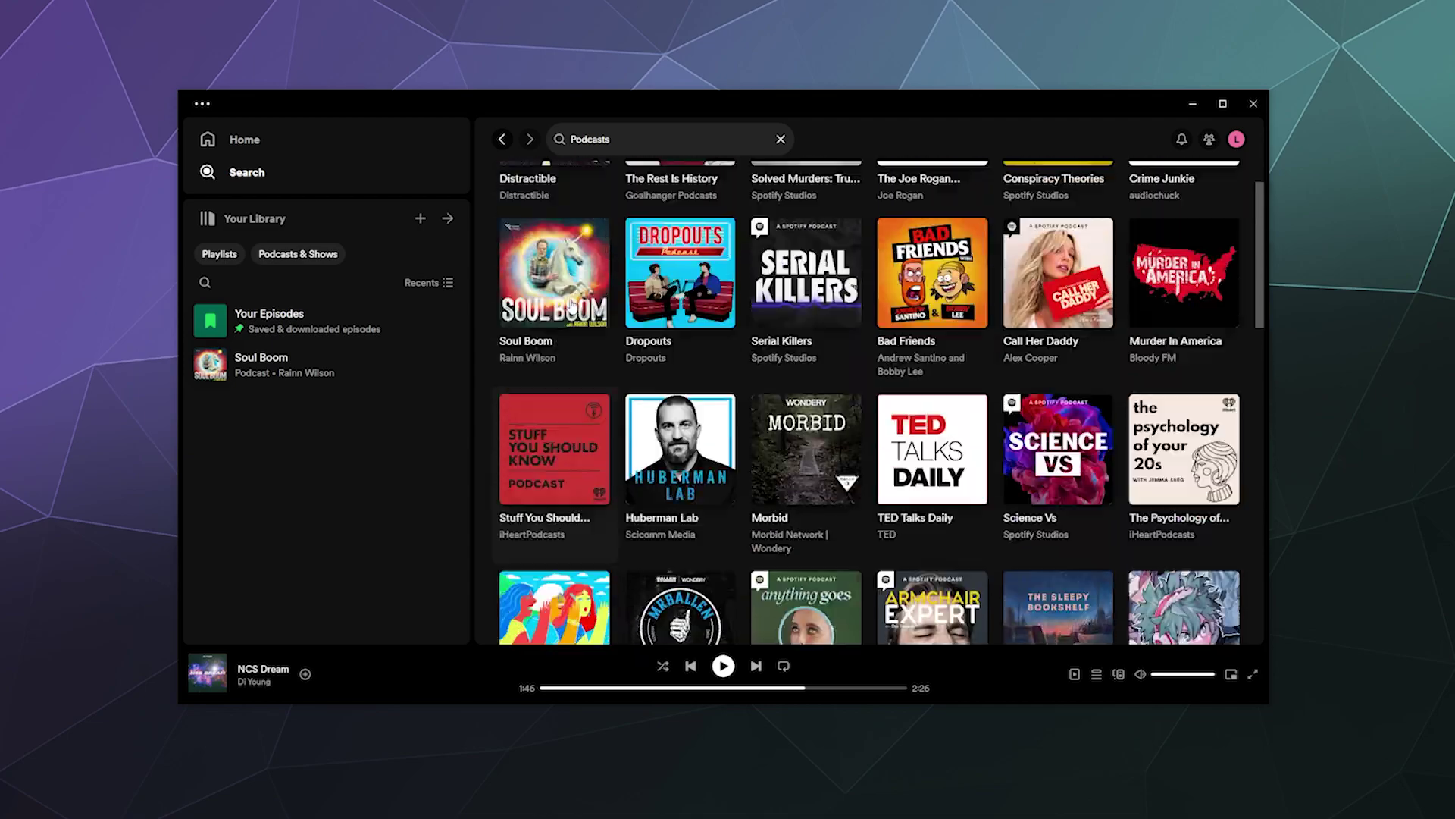
{"action": "left_click", "coordinate": [502, 139]}
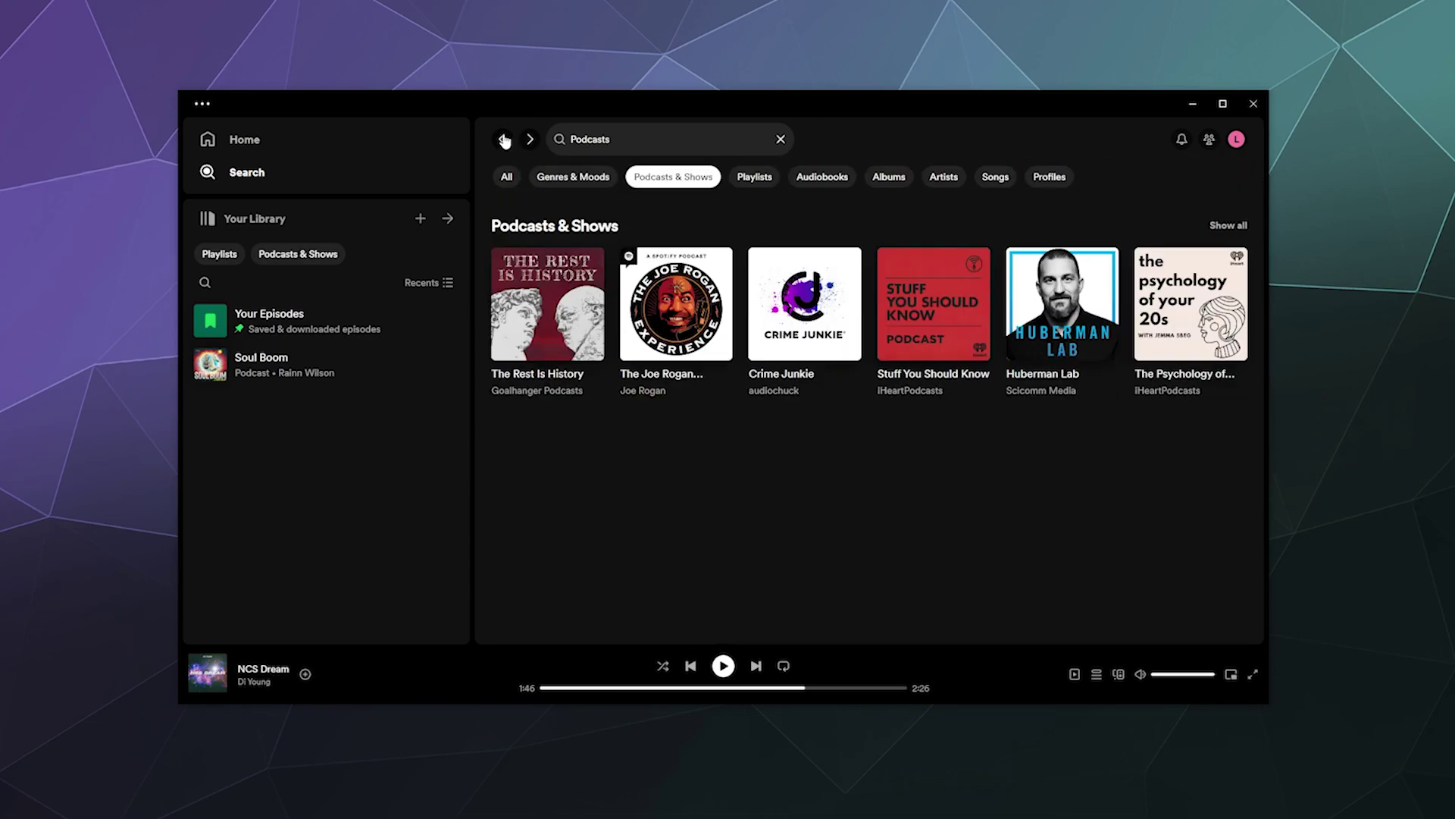
{"action": "left_click", "coordinate": [264, 254]}
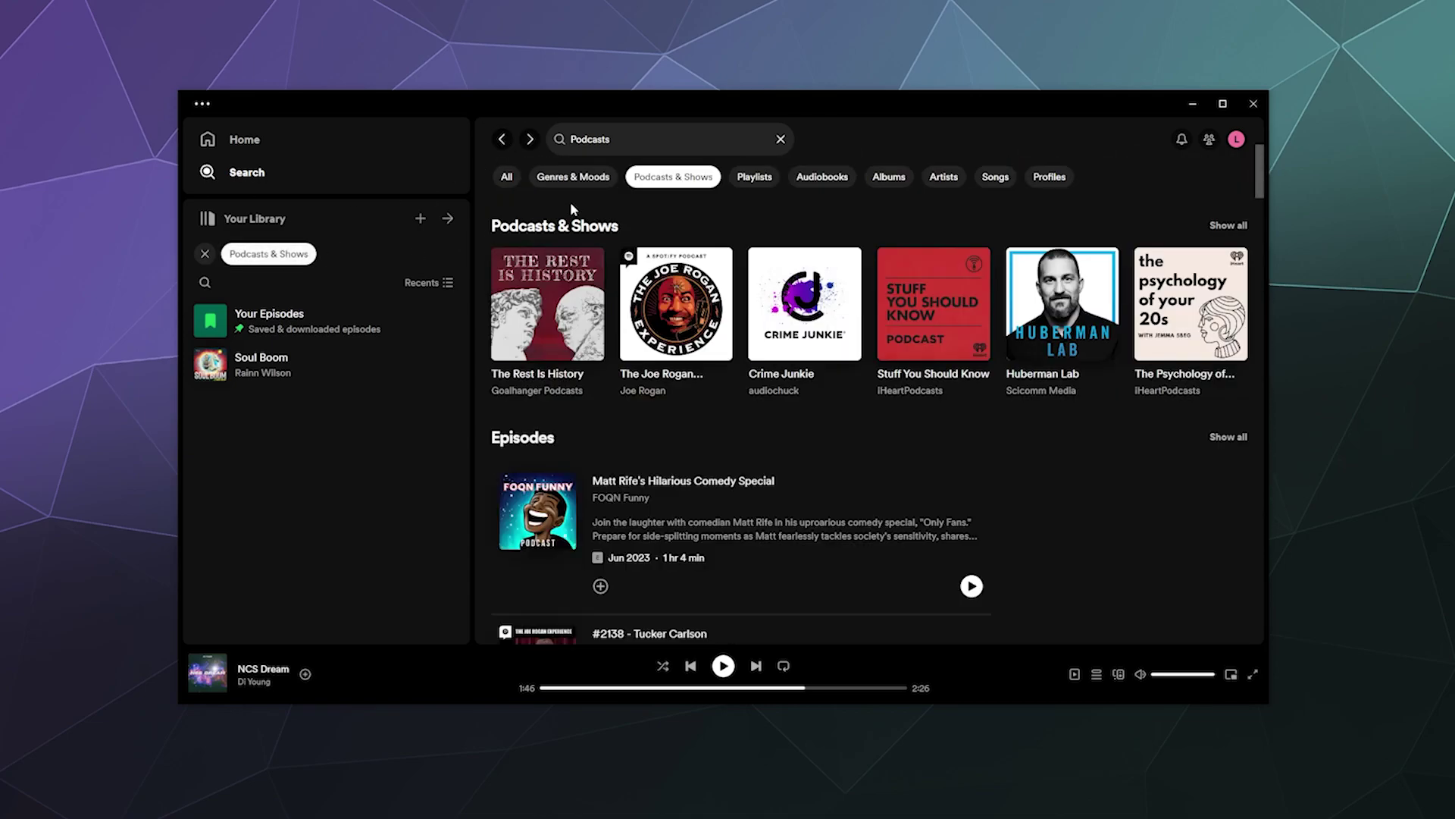
{"action": "left_click", "coordinate": [249, 258]}
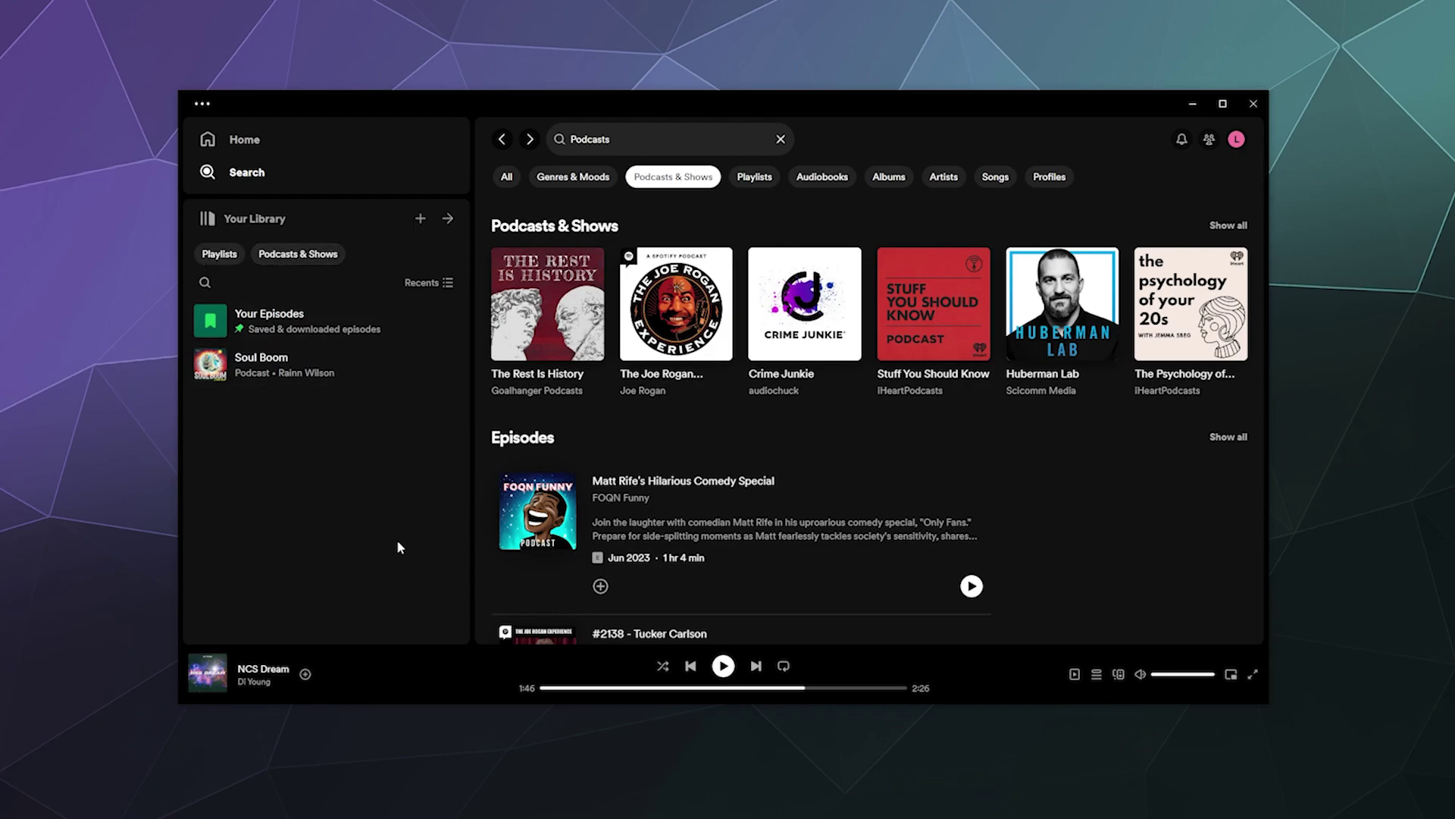
Step: Return Home, filter the feed to Podcasts, and scroll through the episode grid
{"action": "left_click", "coordinate": [212, 143]}
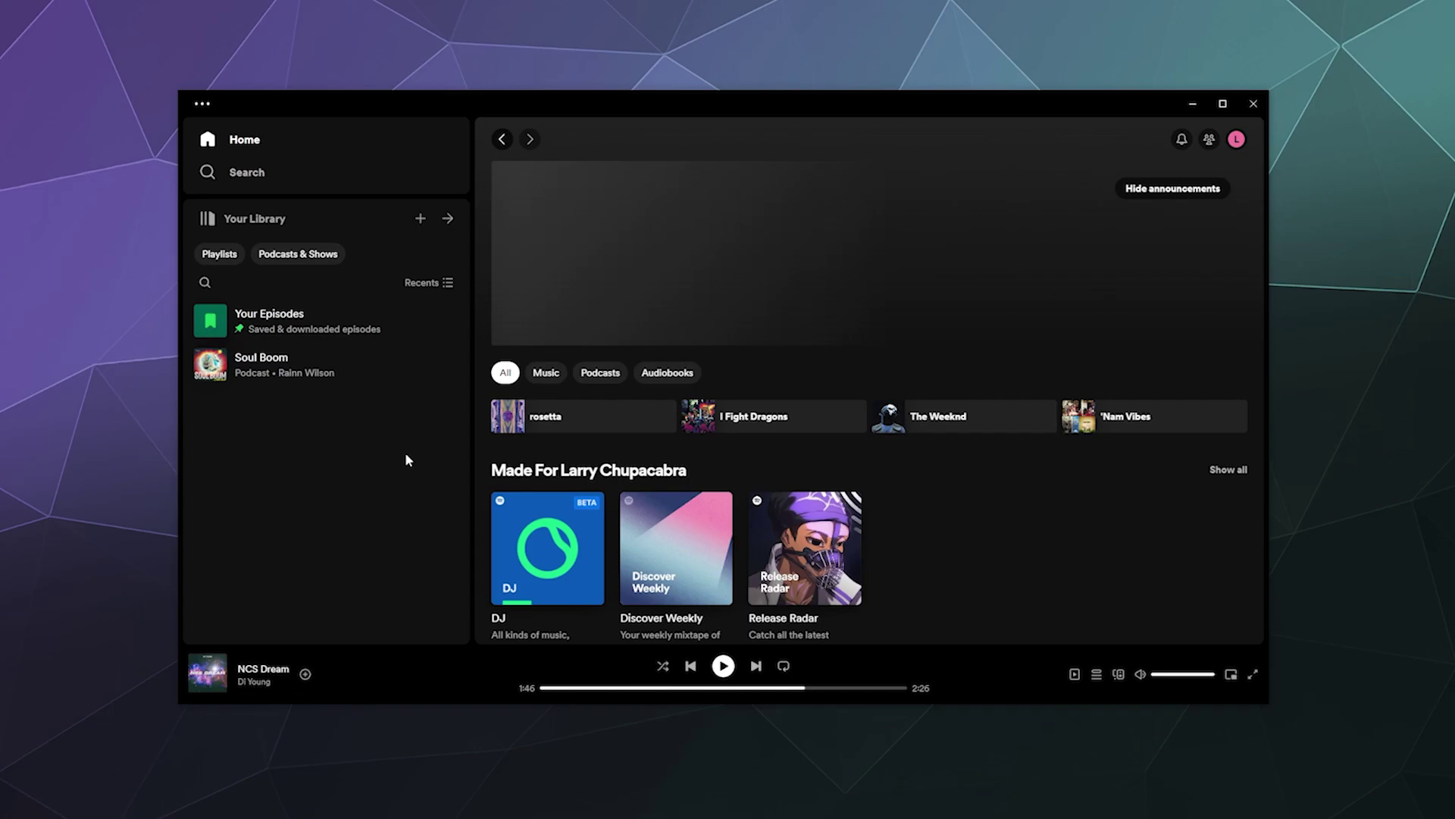
{"action": "left_click", "coordinate": [600, 372]}
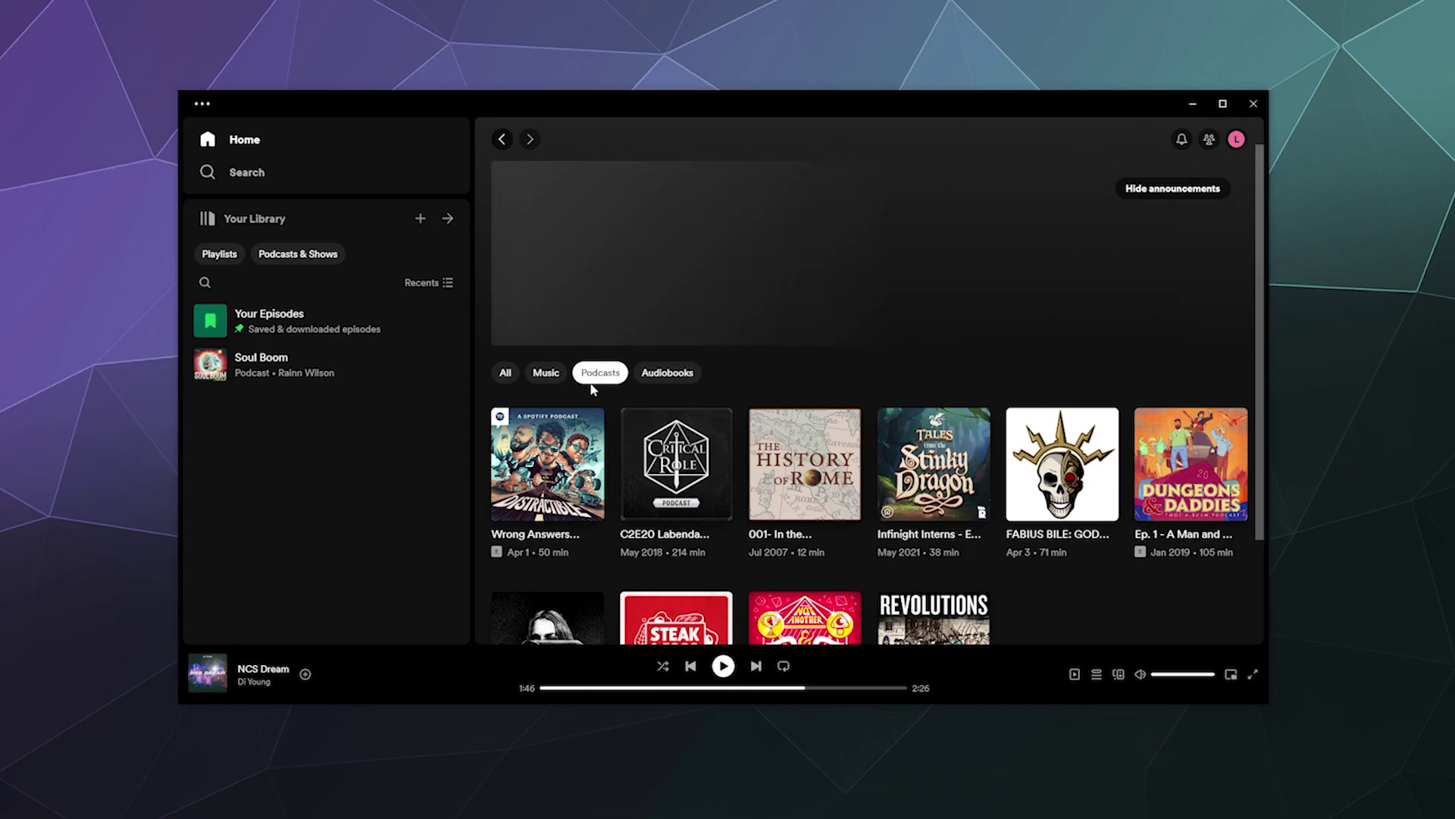
{"action": "scroll", "coordinate": [605, 348], "scroll_direction": "down", "scroll_amount": 1}
{"action": "scroll", "coordinate": [603, 341], "scroll_direction": "down", "scroll_amount": 2}
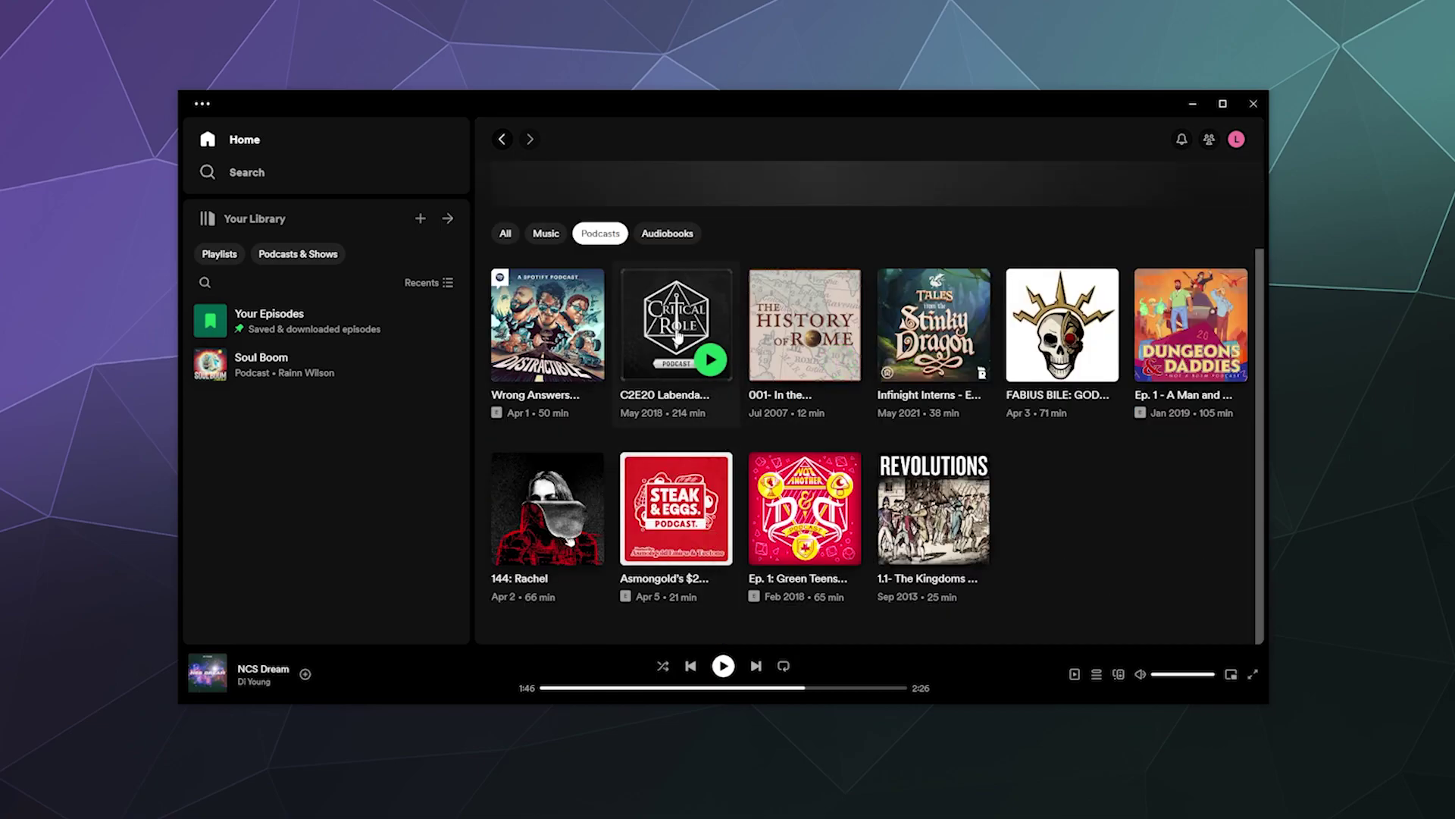
Step: Open the Critical Role episode C2E20 Labenda Awaits from the podcast feed
{"action": "left_click", "coordinate": [677, 337]}
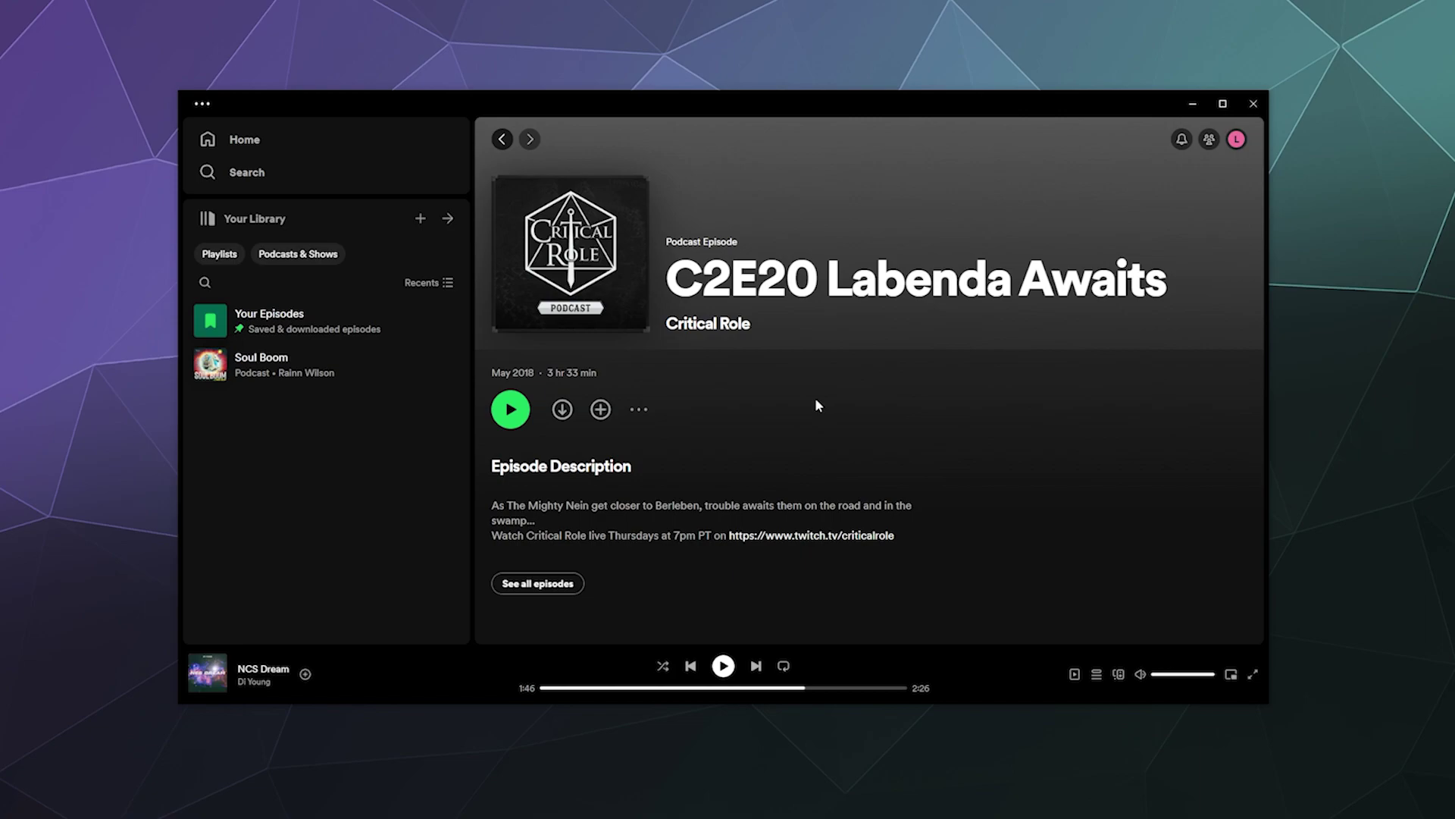
Step: Follow the Critical Role podcast and save episodes C2E20 Labenda Awaits and C2E21 Stalker in the Swamp
{"action": "left_click", "coordinate": [709, 326]}
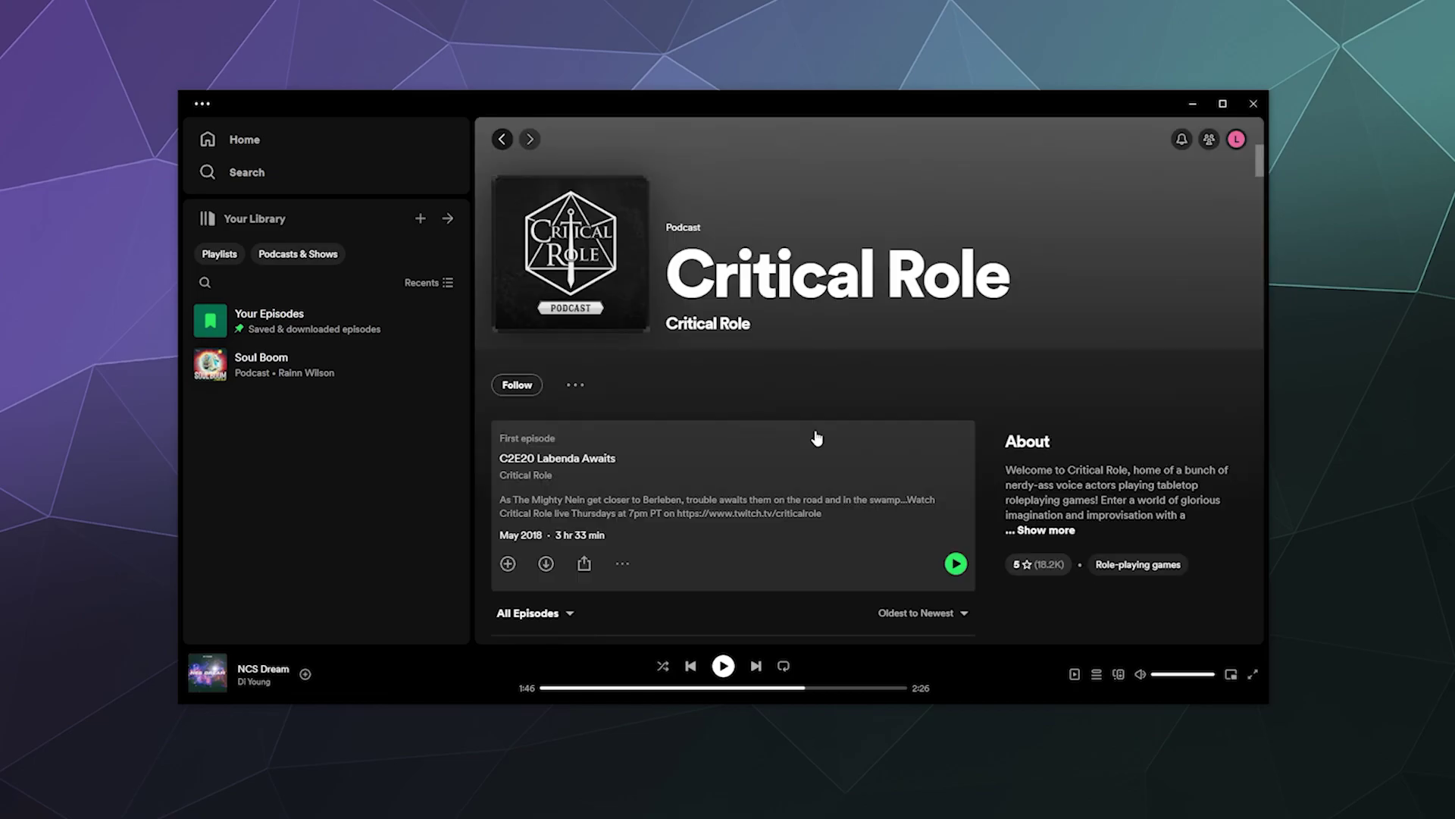
{"action": "left_click", "coordinate": [527, 400]}
{"action": "scroll", "coordinate": [902, 435], "scroll_direction": "down", "scroll_amount": 8}
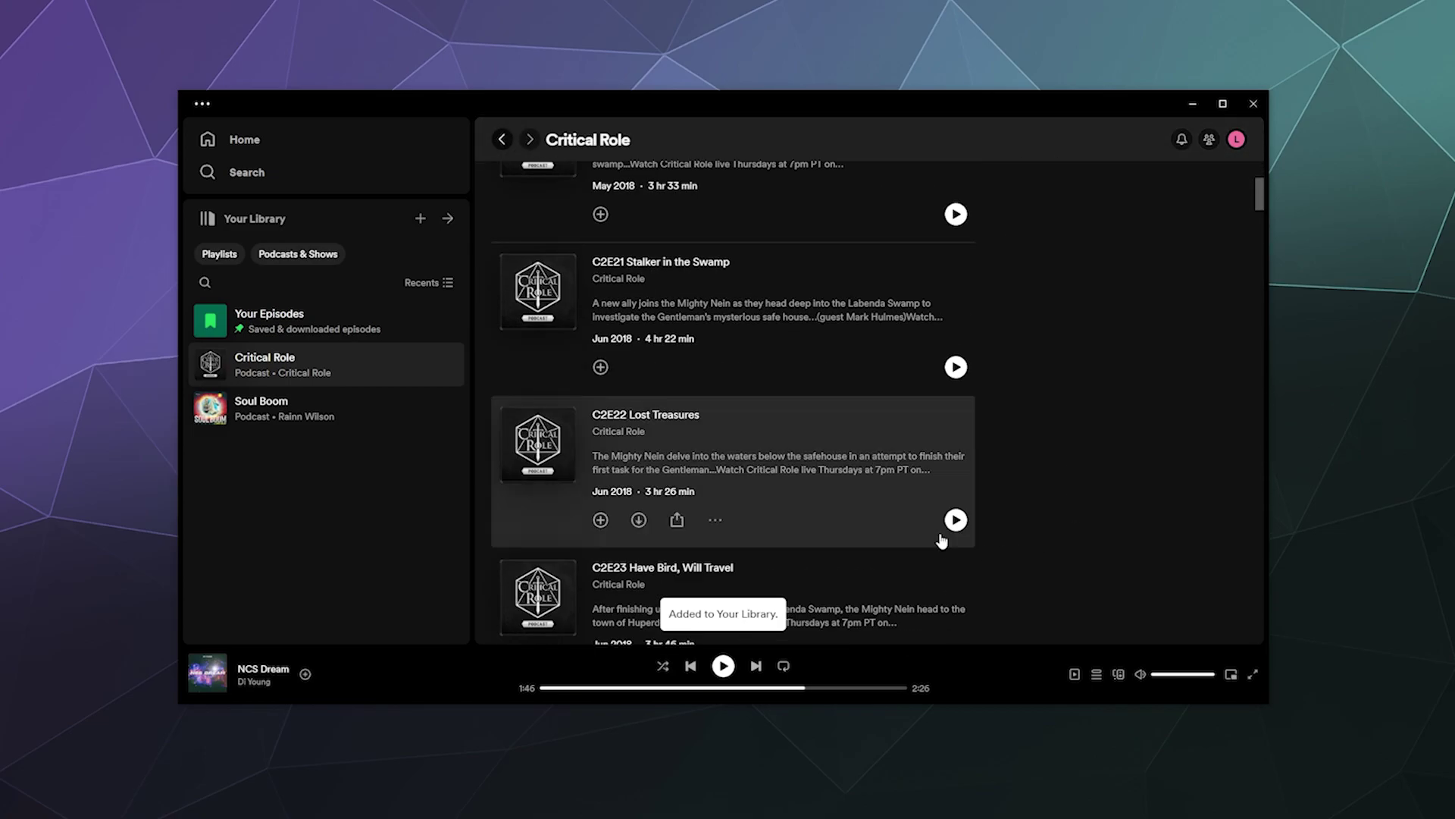
{"action": "scroll", "coordinate": [942, 536], "scroll_direction": "up", "scroll_amount": 2}
{"action": "left_click", "coordinate": [600, 350]}
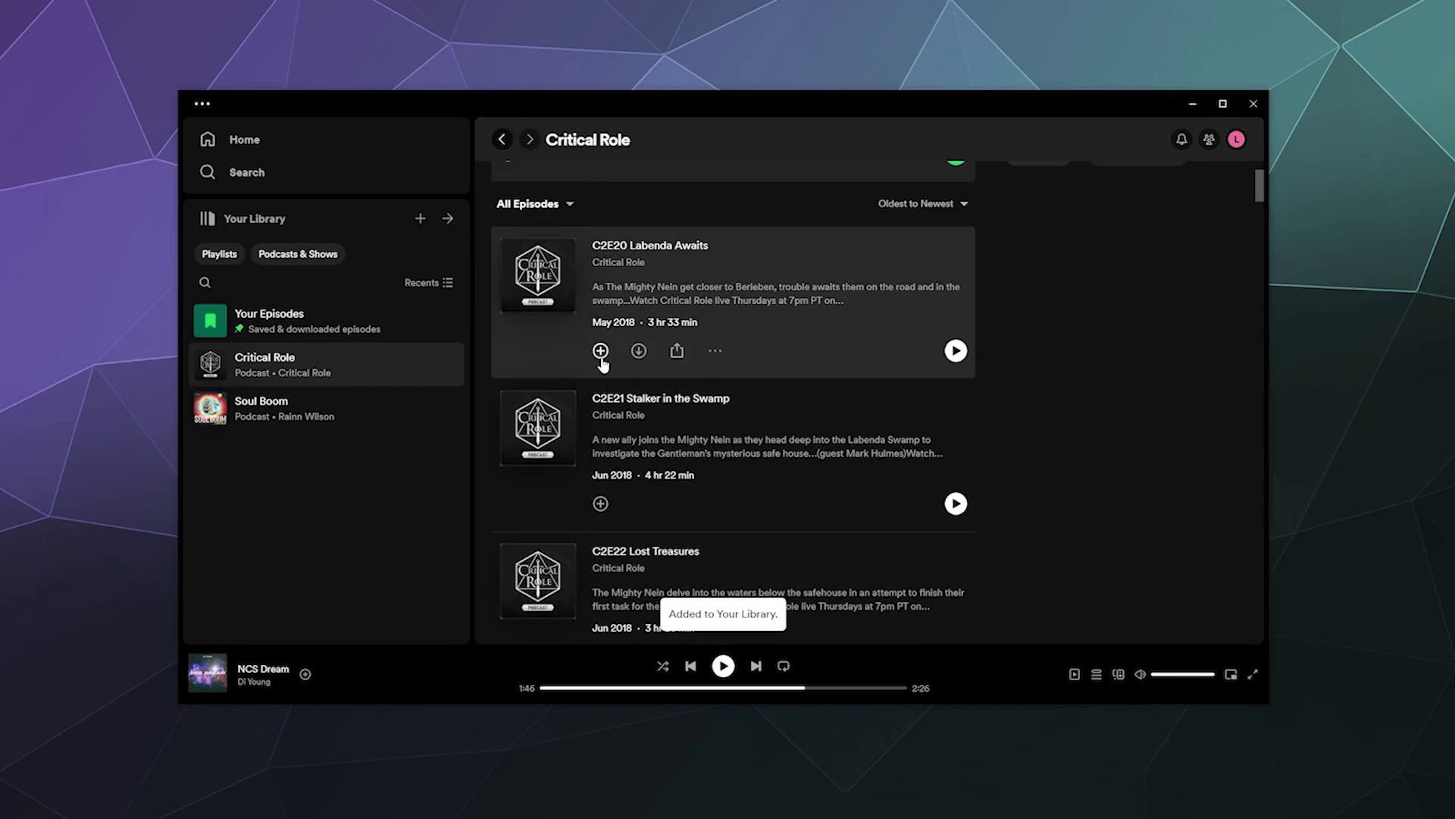
{"action": "left_click", "coordinate": [600, 504]}
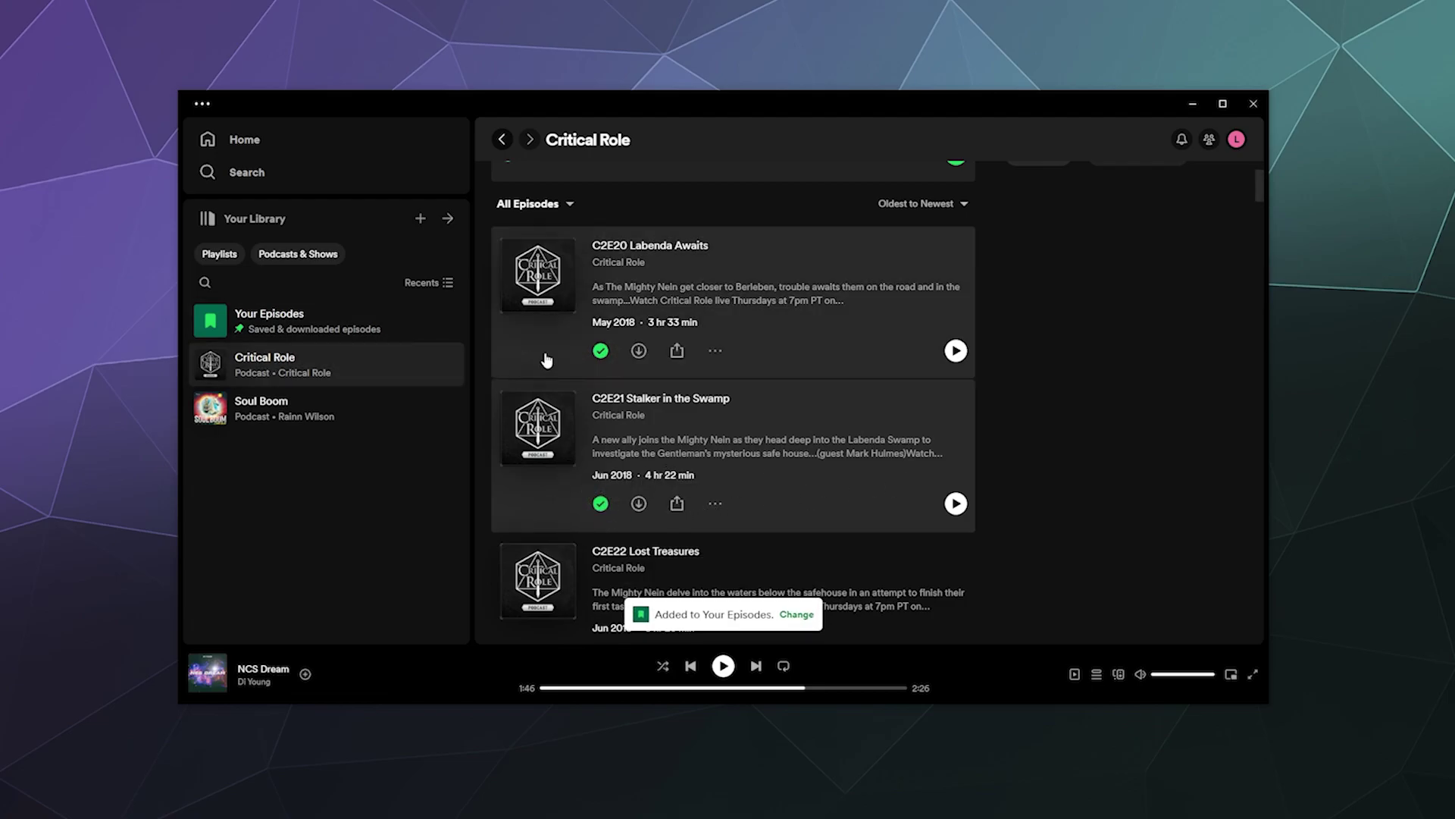
Step: Add episode C2E21 Stalker in the Swamp to a brand-new playlist
{"action": "left_click", "coordinate": [717, 351]}
{"action": "left_click", "coordinate": [719, 355]}
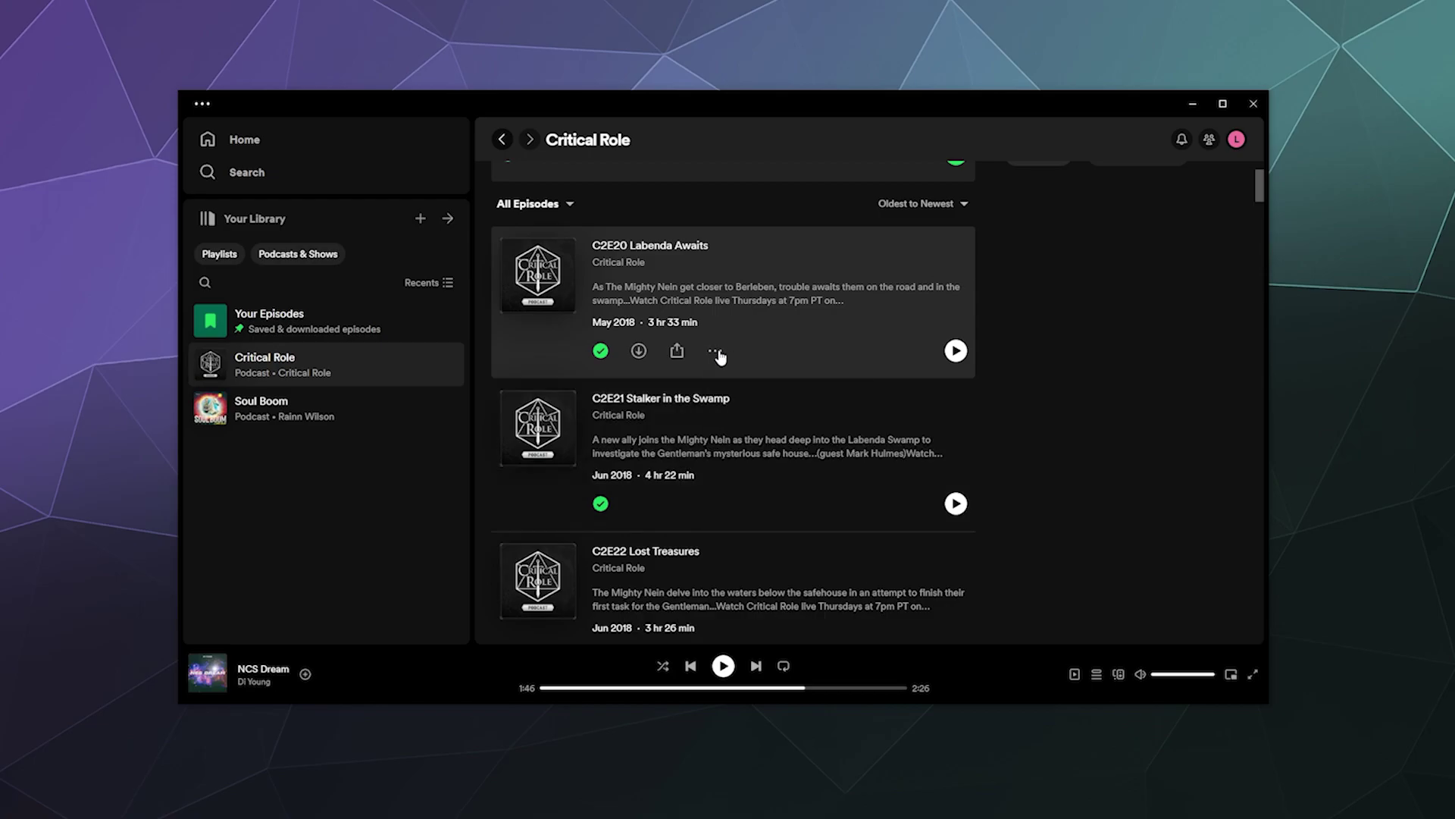
{"action": "left_click", "coordinate": [717, 353]}
{"action": "mouse_move", "coordinate": [786, 386]}
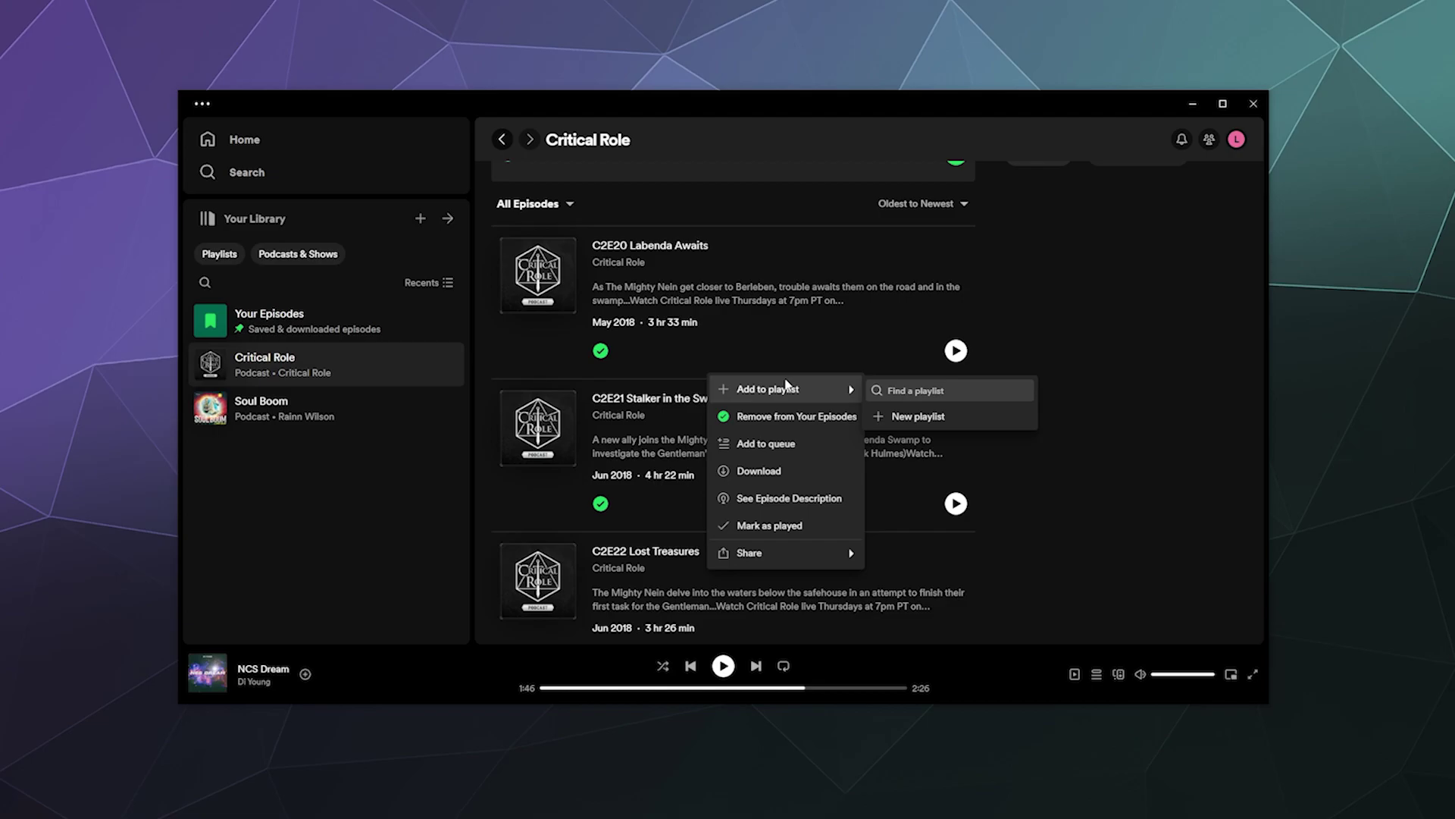
{"action": "left_click", "coordinate": [669, 505]}
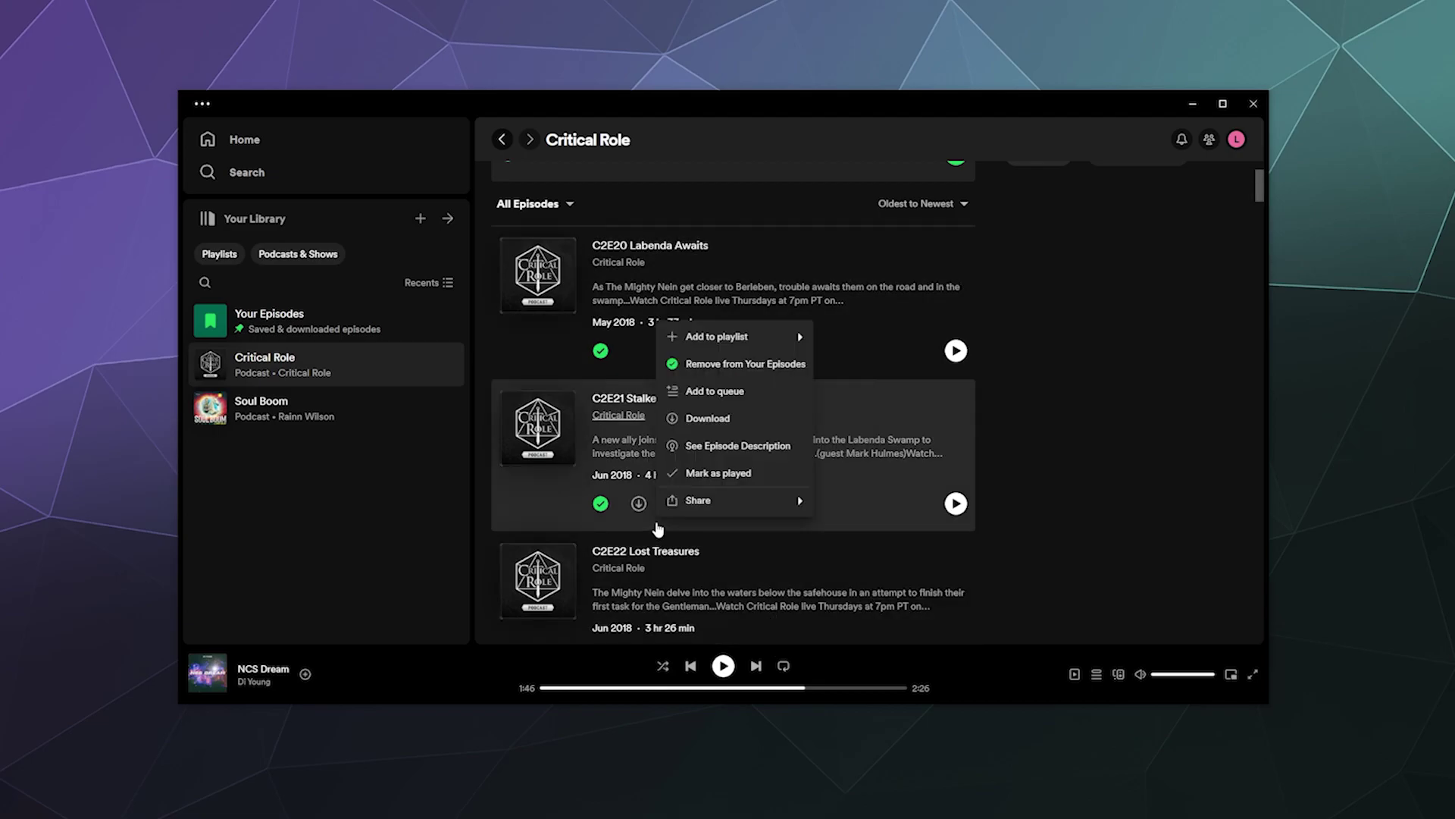
{"action": "mouse_move", "coordinate": [713, 341]}
{"action": "left_click", "coordinate": [861, 365]}
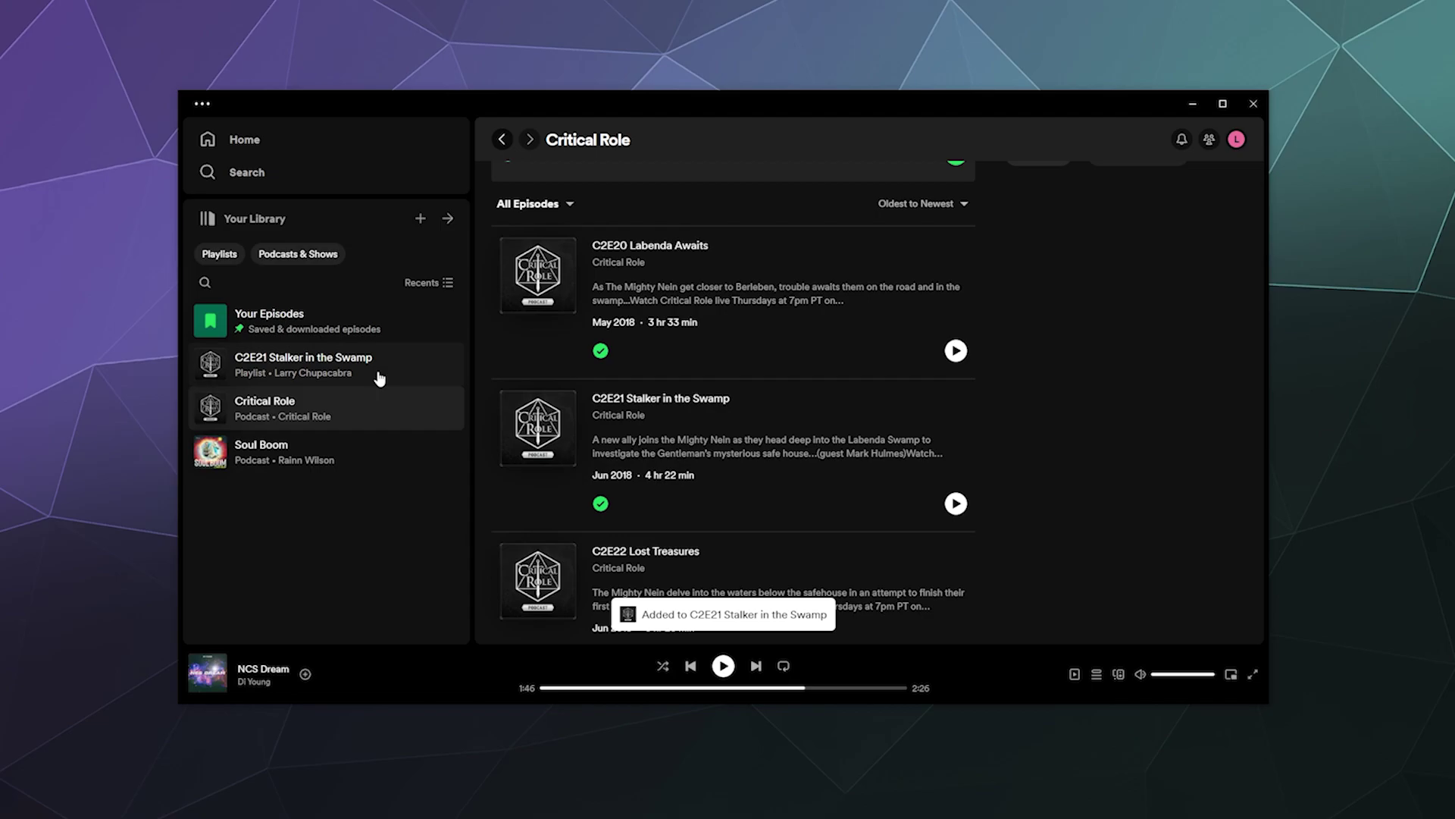
Step: Rename the new C2E21 playlist to 'Nerdy Sundays'
{"action": "left_click", "coordinate": [380, 378]}
{"action": "left_click", "coordinate": [718, 291]}
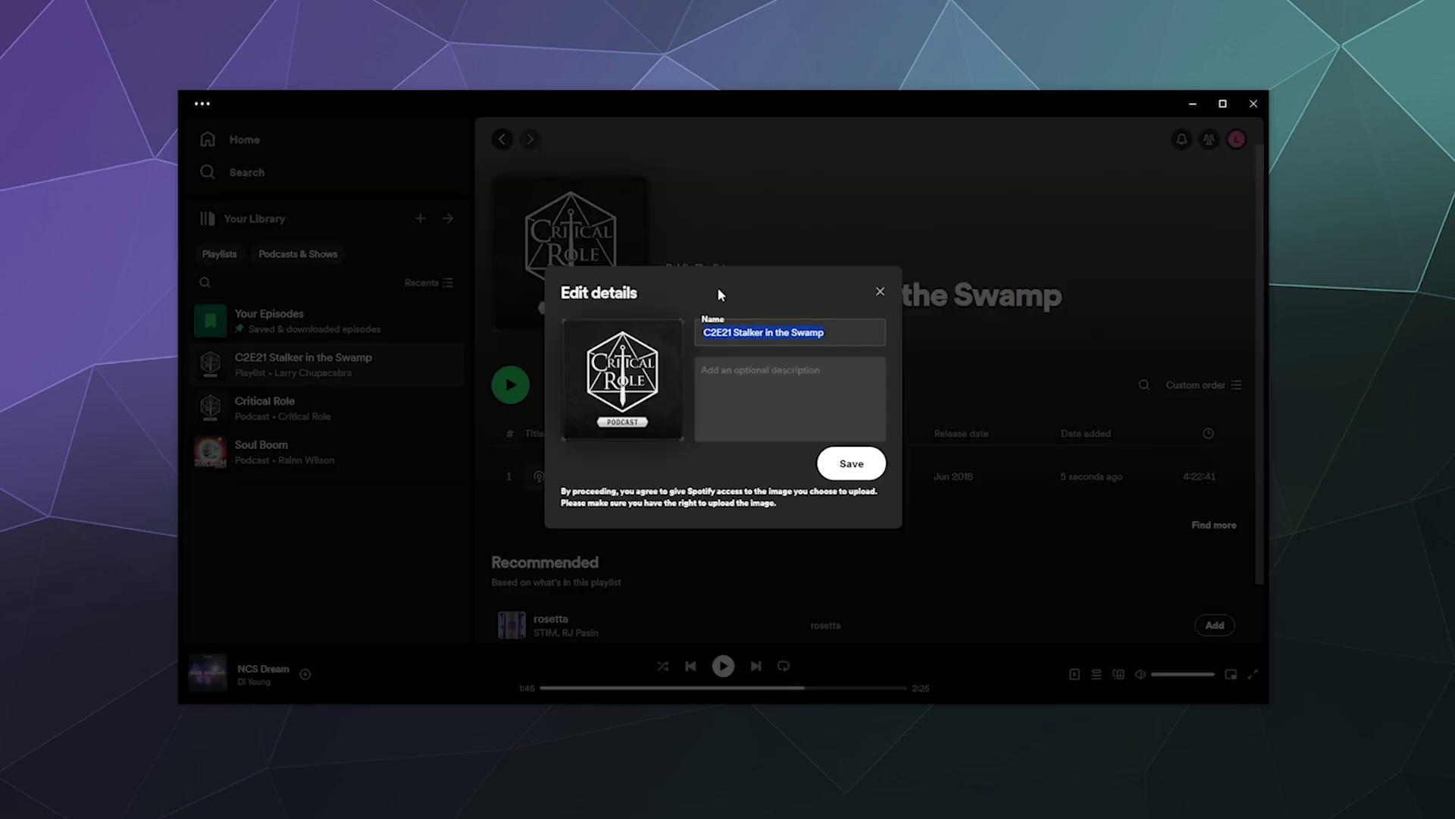
{"action": "type", "text": "Nerdy Subn"}
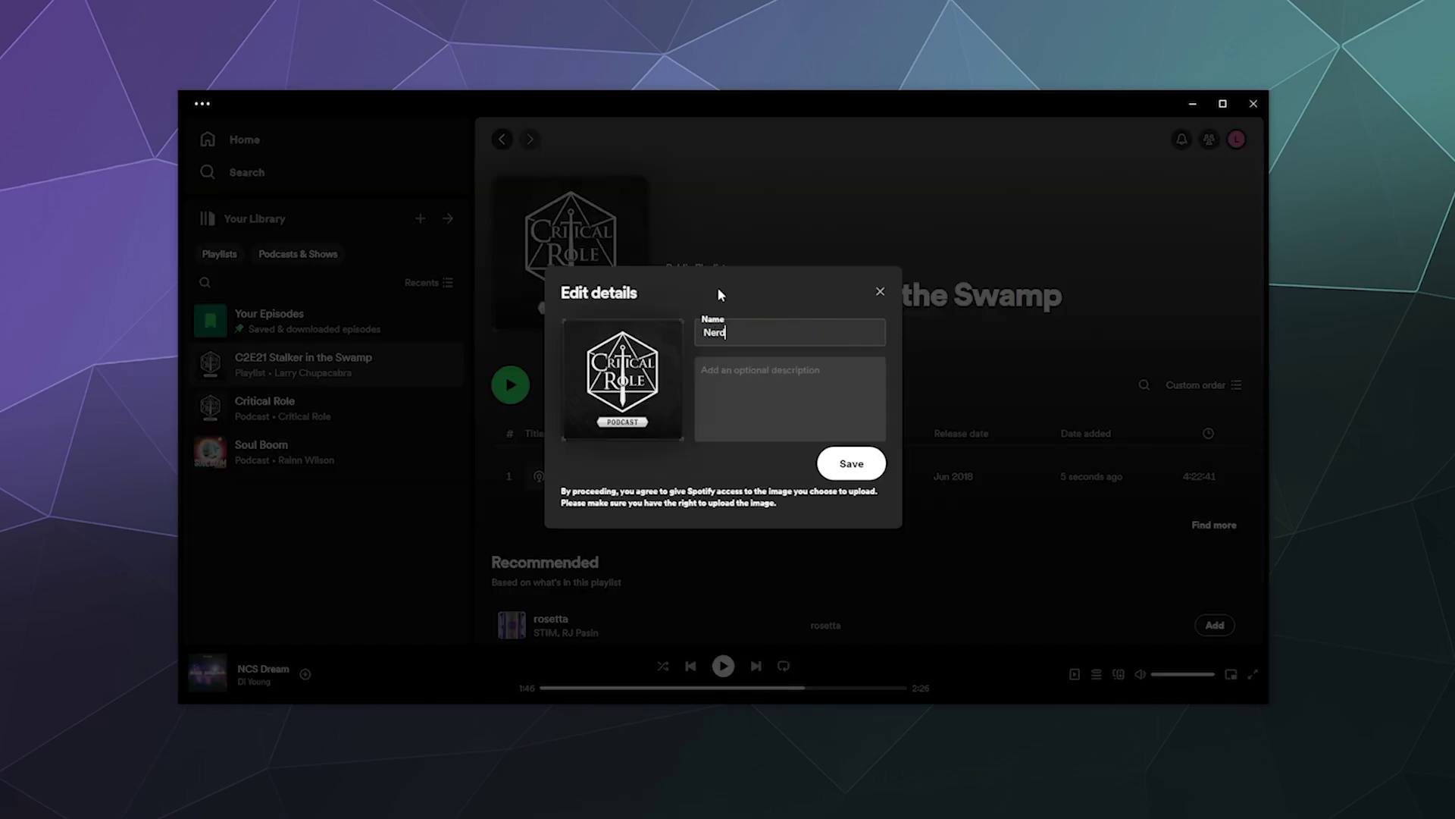
{"action": "key", "text": "BackSpace"}
{"action": "key", "text": "BackSpace"}
{"action": "type", "text": "ndays"}
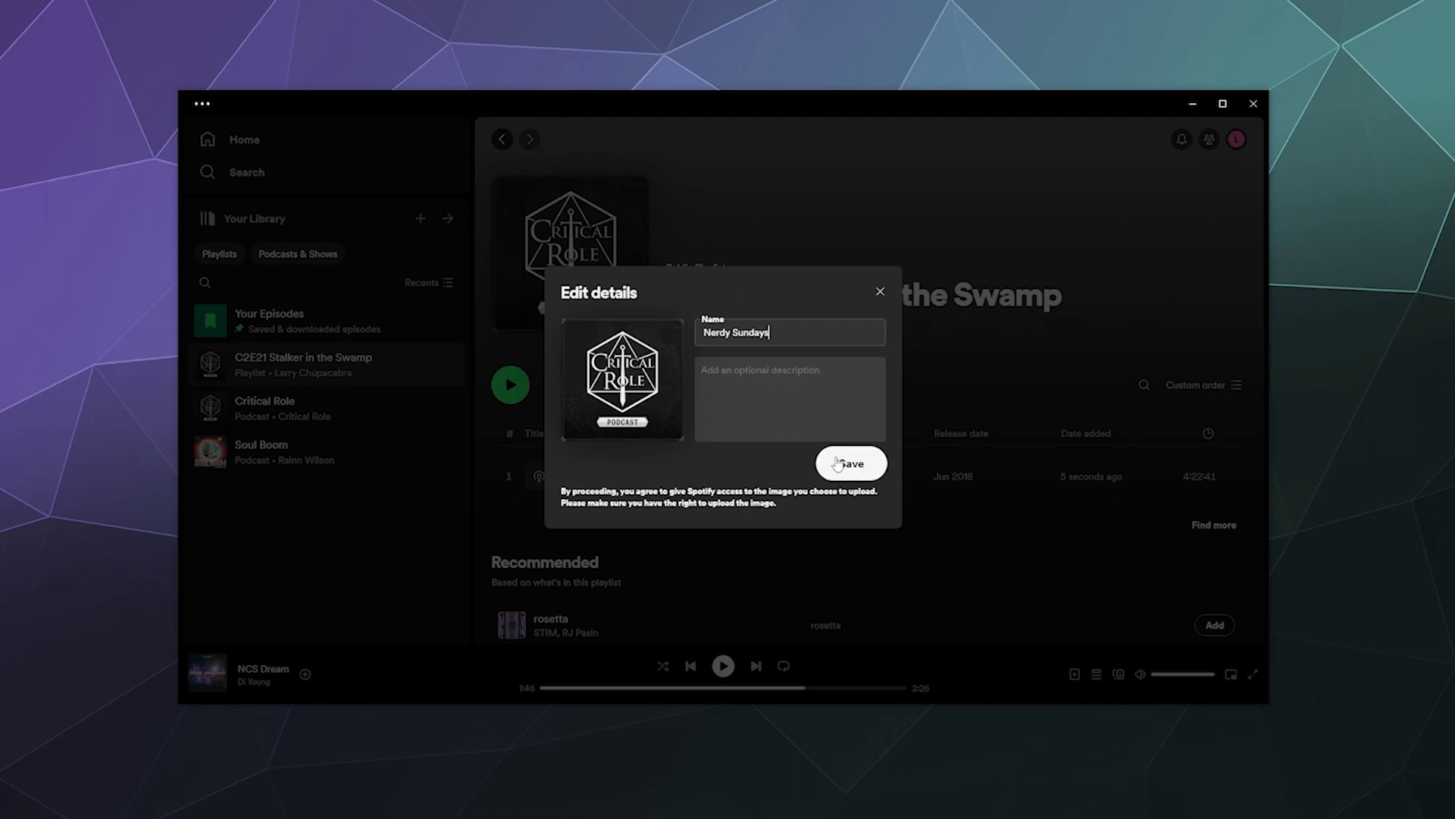
{"action": "left_click", "coordinate": [853, 463]}
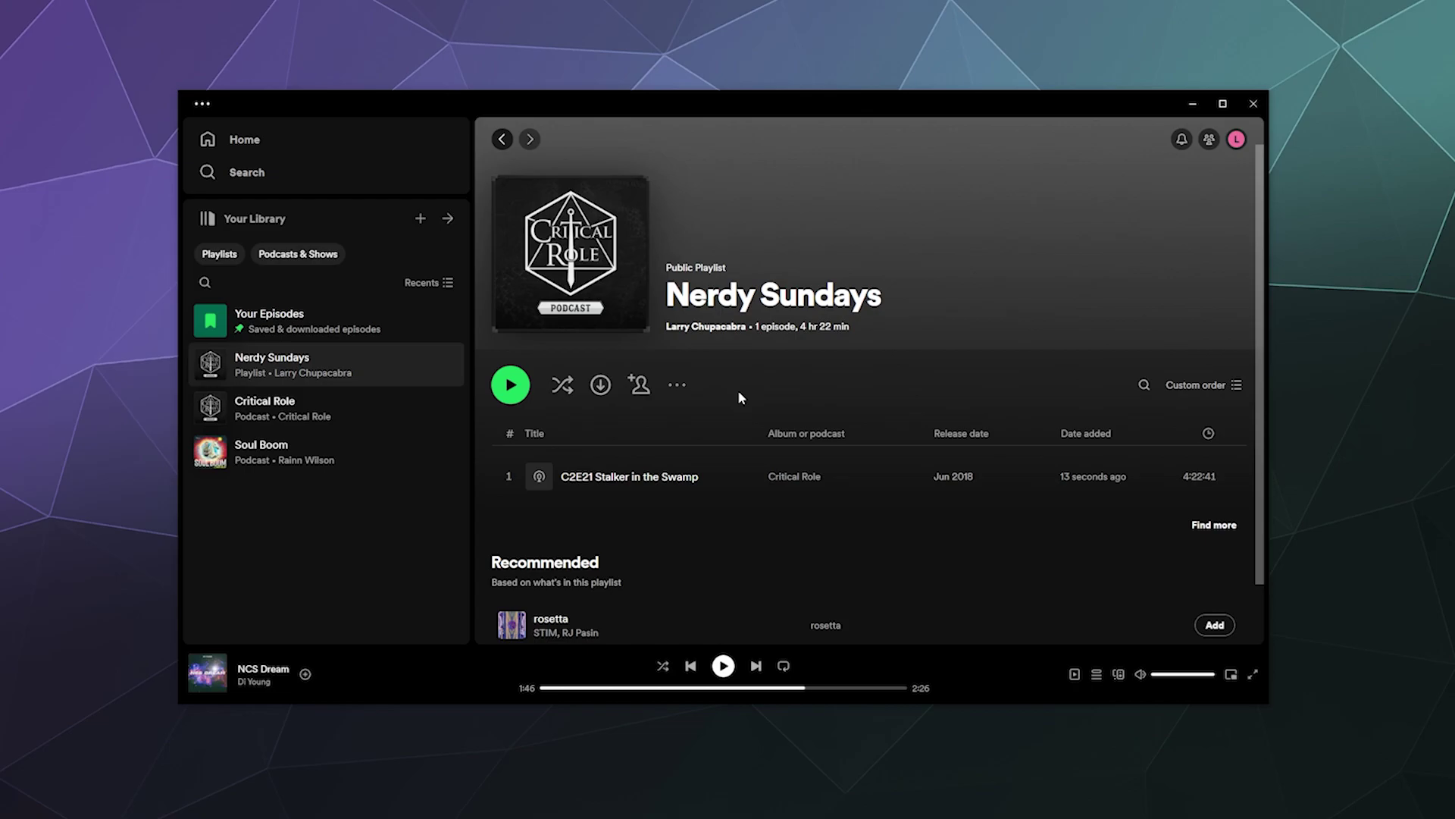
Step: Remove Stalker in the Swamp, Labenda Awaits, the Angela Kinsey and Distractible episodes from Your Episodes
{"action": "left_click", "coordinate": [307, 317]}
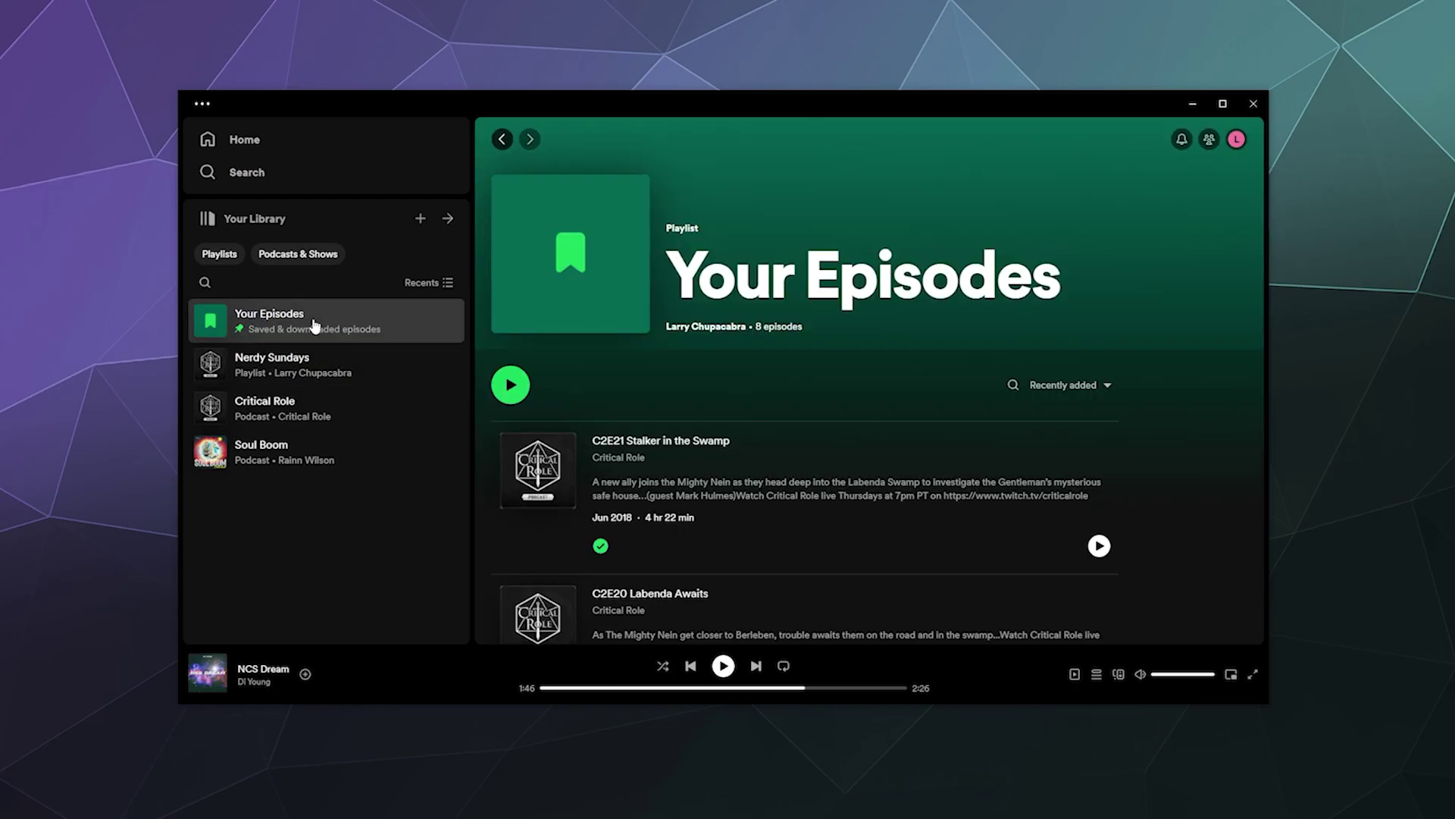
{"action": "left_click", "coordinate": [601, 546]}
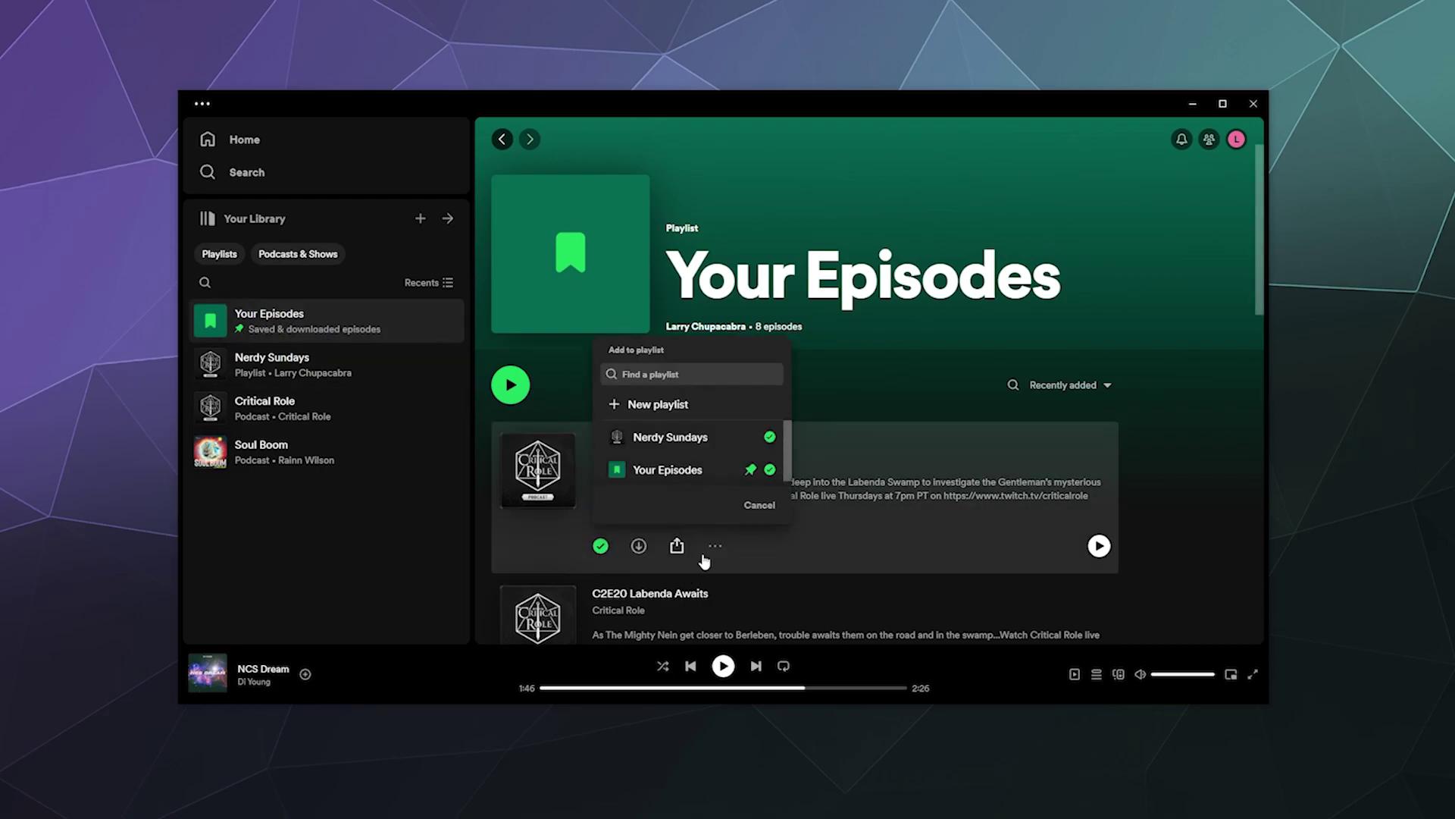
{"action": "scroll", "coordinate": [649, 452], "scroll_direction": "down", "scroll_amount": 1}
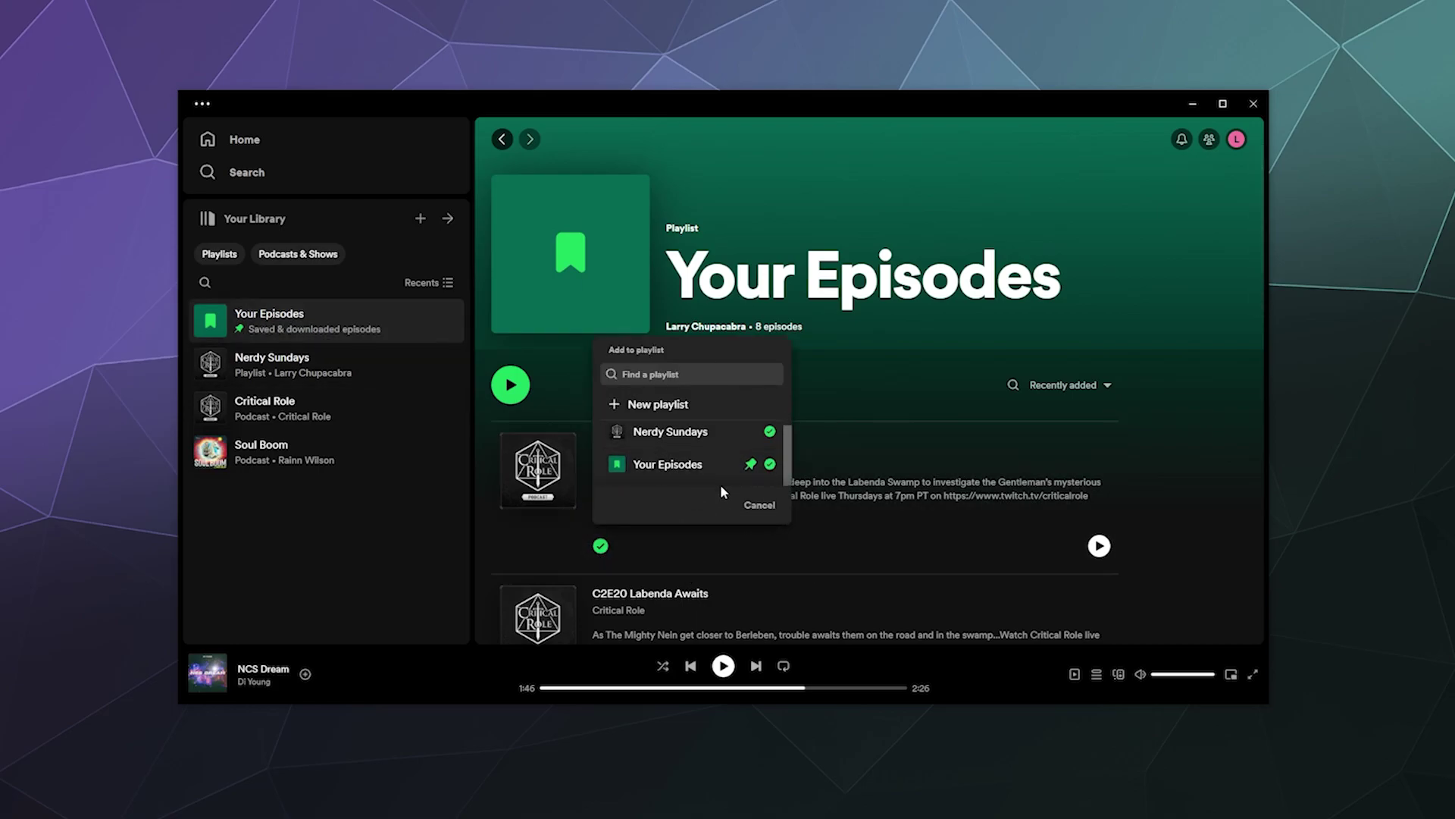
{"action": "left_click", "coordinate": [770, 464]}
{"action": "left_click", "coordinate": [762, 510]}
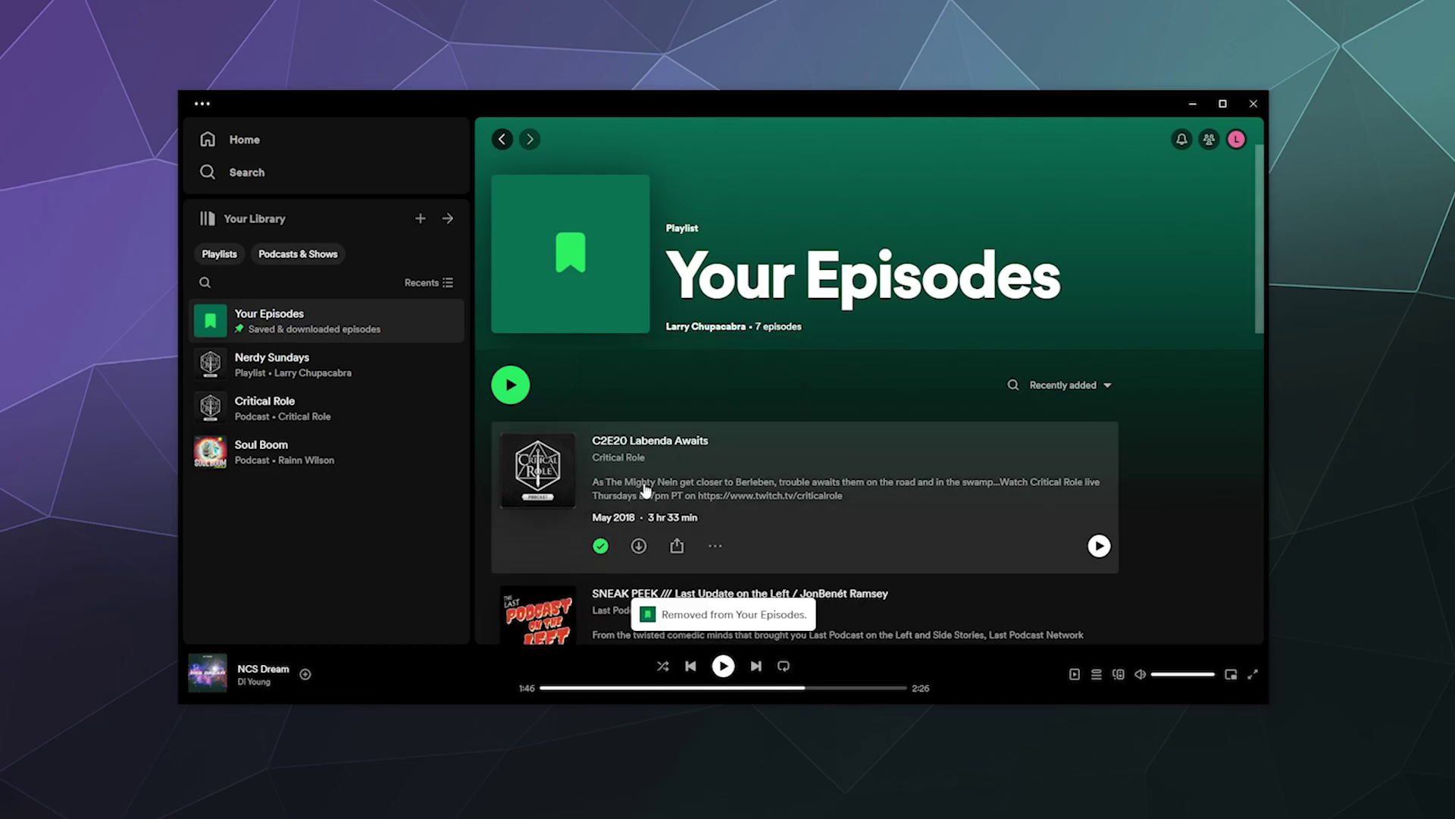
{"action": "left_click", "coordinate": [601, 545]}
{"action": "left_click", "coordinate": [769, 437]}
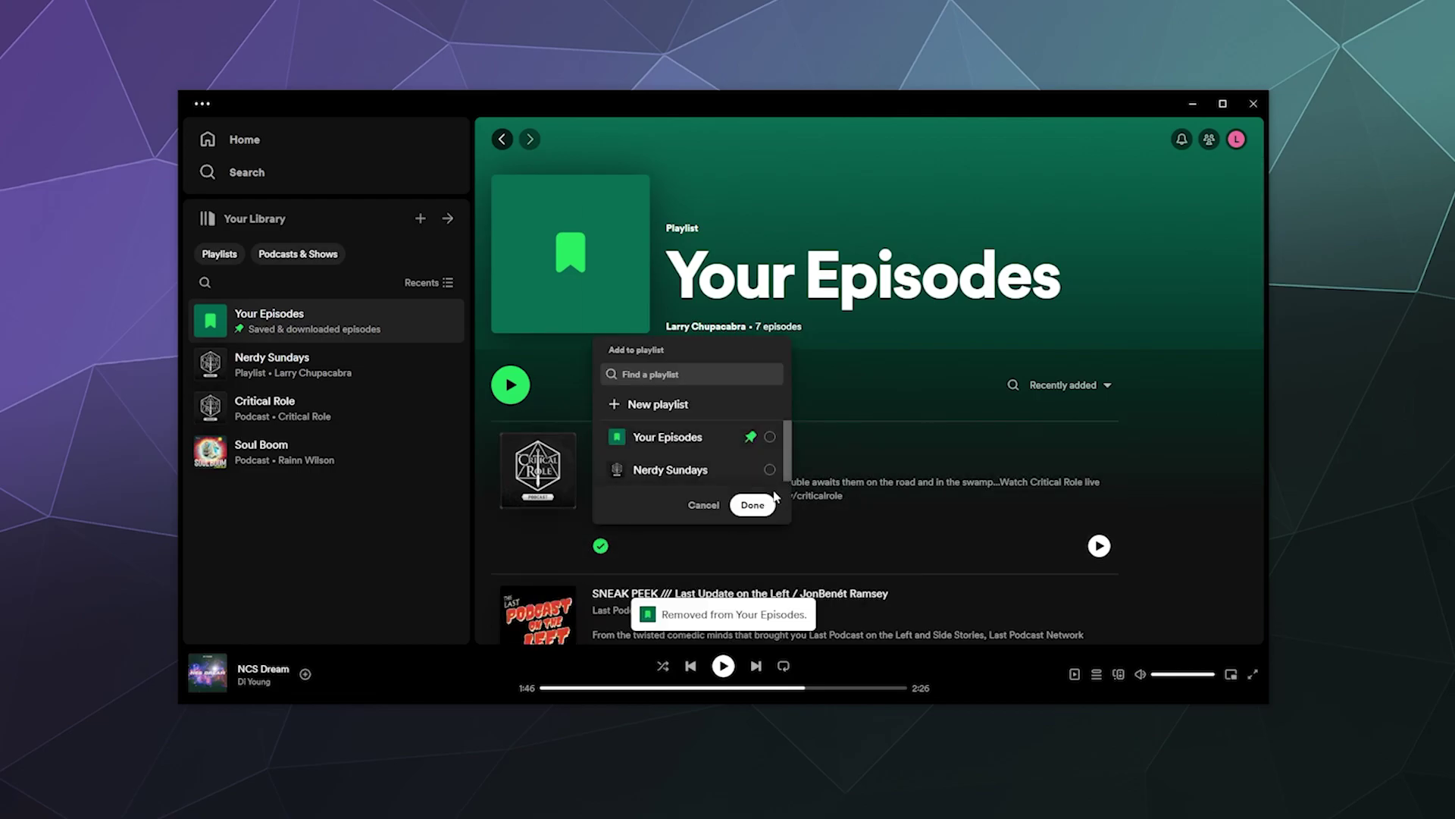
{"action": "left_click", "coordinate": [755, 504]}
{"action": "scroll", "coordinate": [870, 464], "scroll_direction": "down", "scroll_amount": 10}
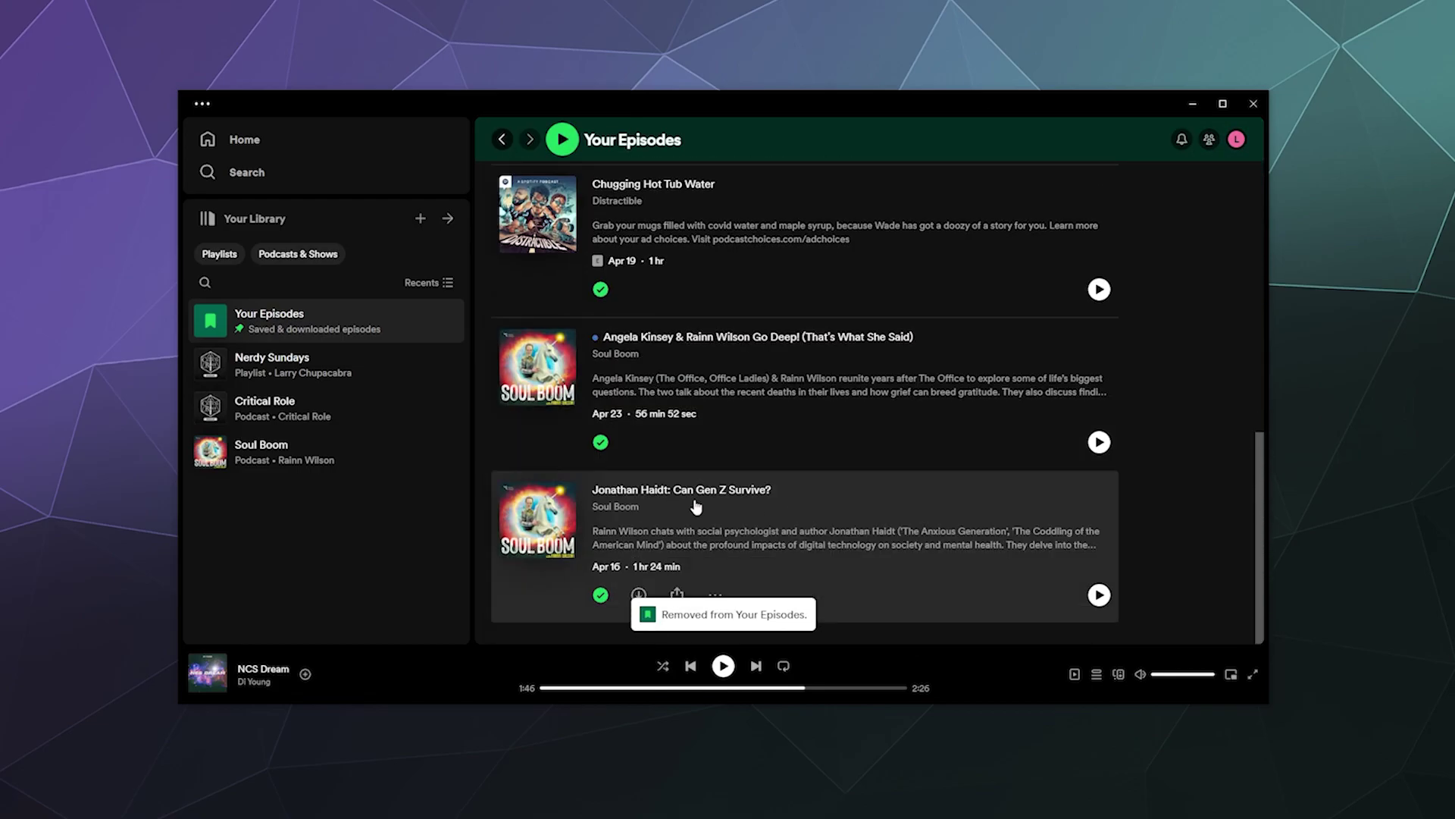
{"action": "left_click", "coordinate": [600, 441]}
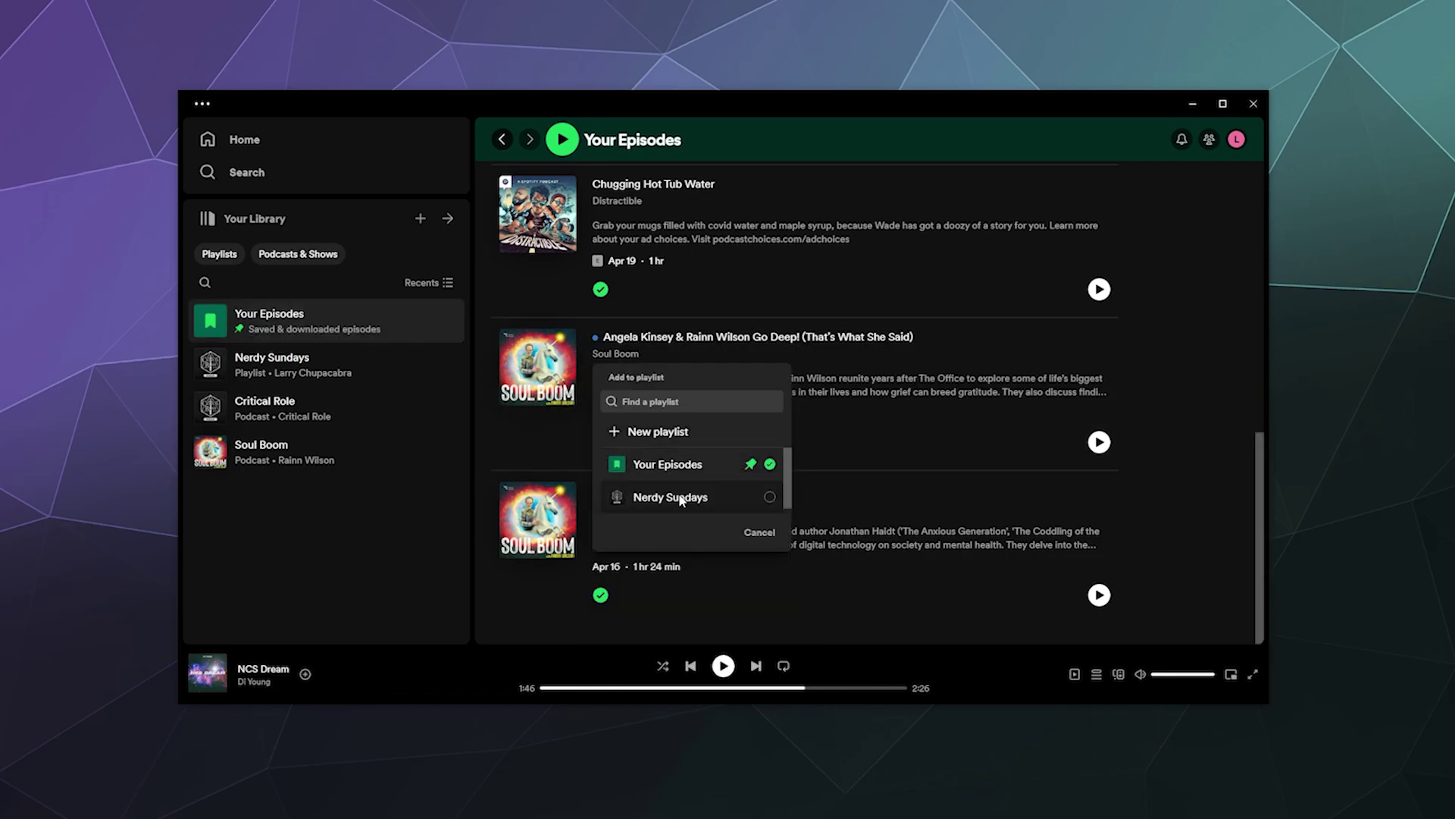
{"action": "left_click", "coordinate": [770, 463]}
{"action": "left_click", "coordinate": [752, 533]}
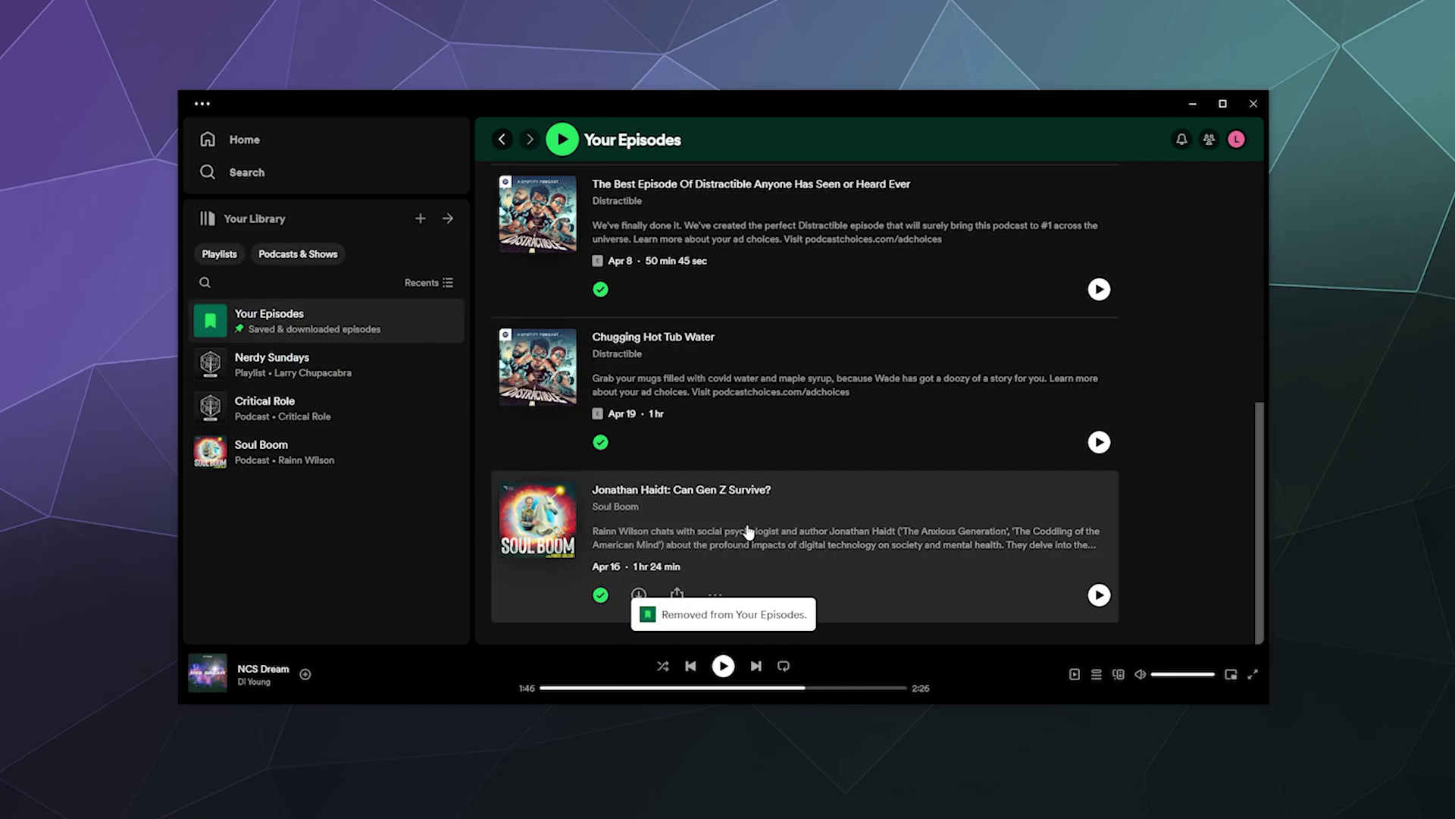
{"action": "left_click", "coordinate": [600, 358]}
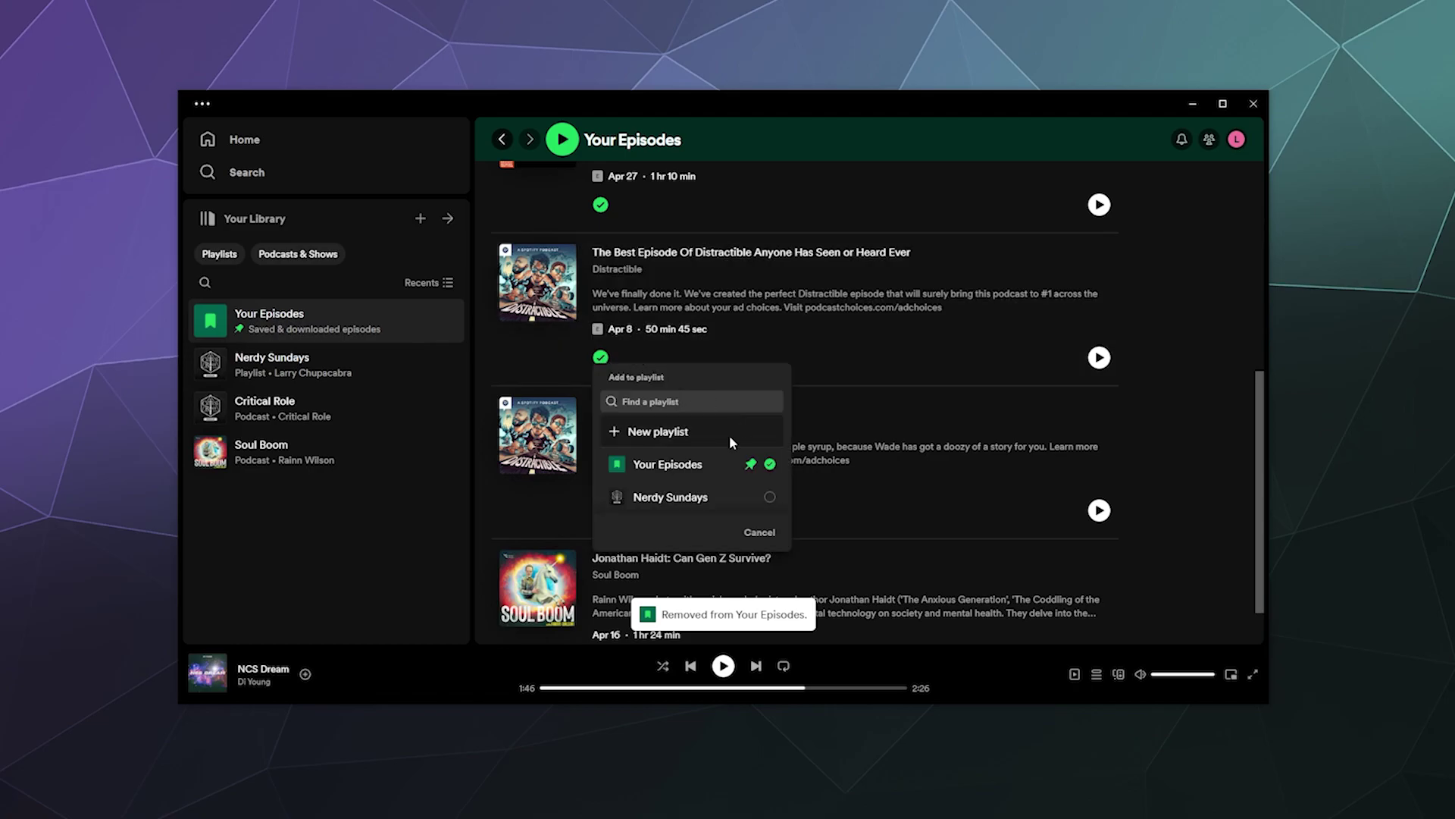
{"action": "left_click", "coordinate": [757, 464]}
{"action": "left_click", "coordinate": [754, 539]}
Step: Remove SNEAK PEEK, Chugging Hot Tub Water, Snowtown Murders and the last remaining episode from Your Episodes
{"action": "scroll", "coordinate": [658, 403], "scroll_direction": "up", "scroll_amount": 5}
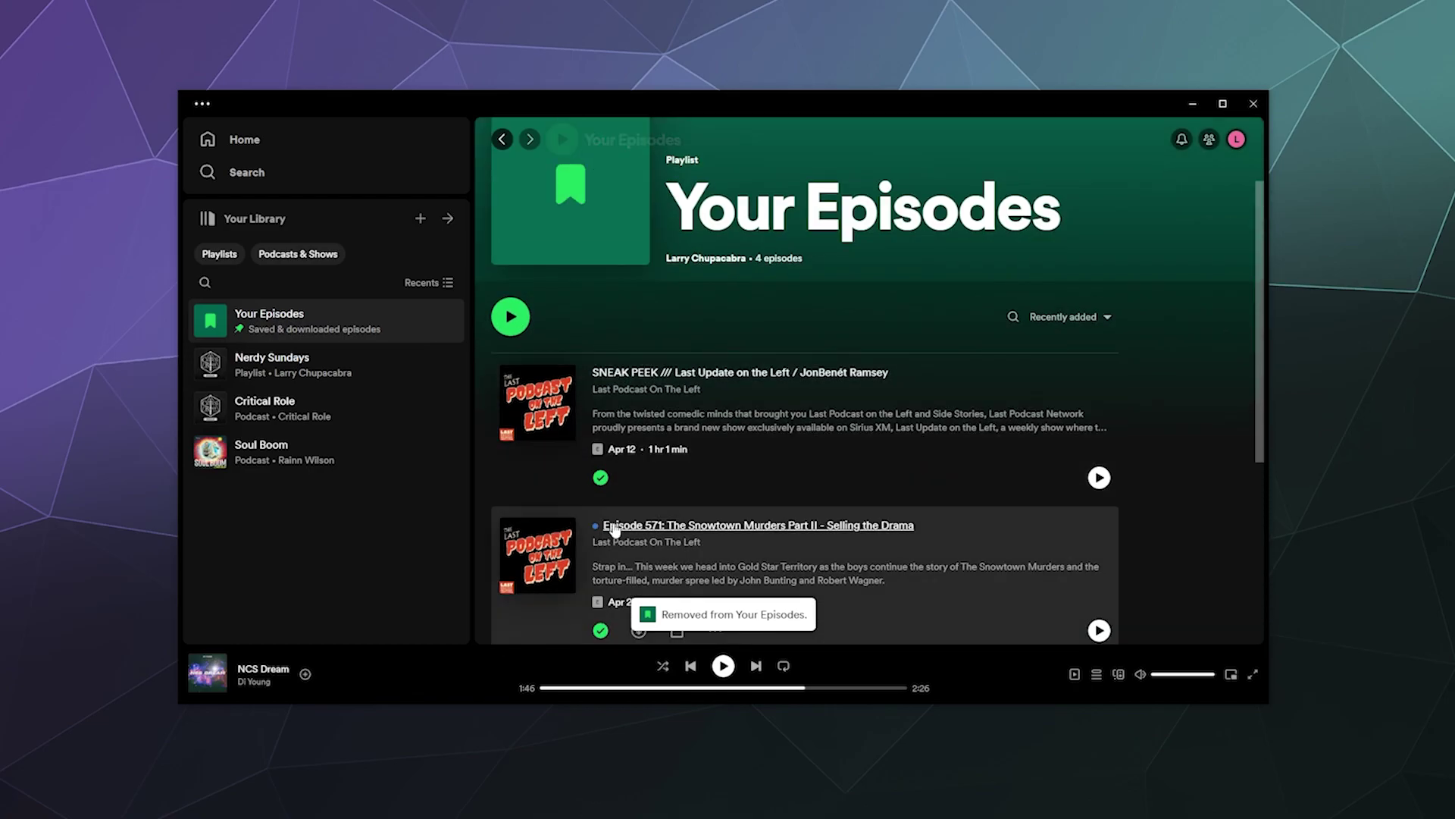
{"action": "left_click", "coordinate": [601, 478]}
{"action": "left_click", "coordinate": [770, 369]}
{"action": "left_click", "coordinate": [776, 436]}
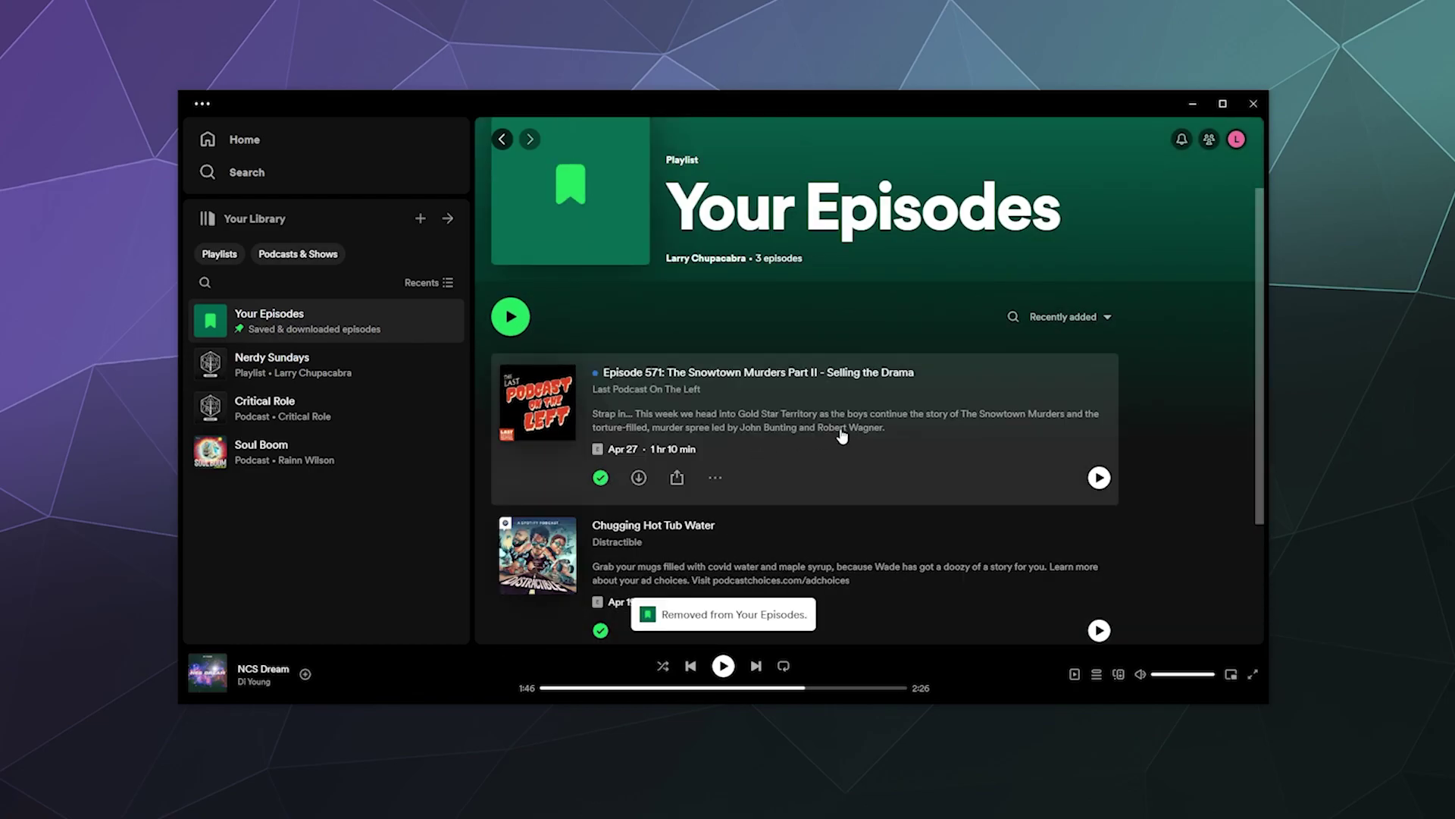
{"action": "scroll", "coordinate": [758, 432], "scroll_direction": "down", "scroll_amount": 3}
{"action": "left_click", "coordinate": [601, 441]}
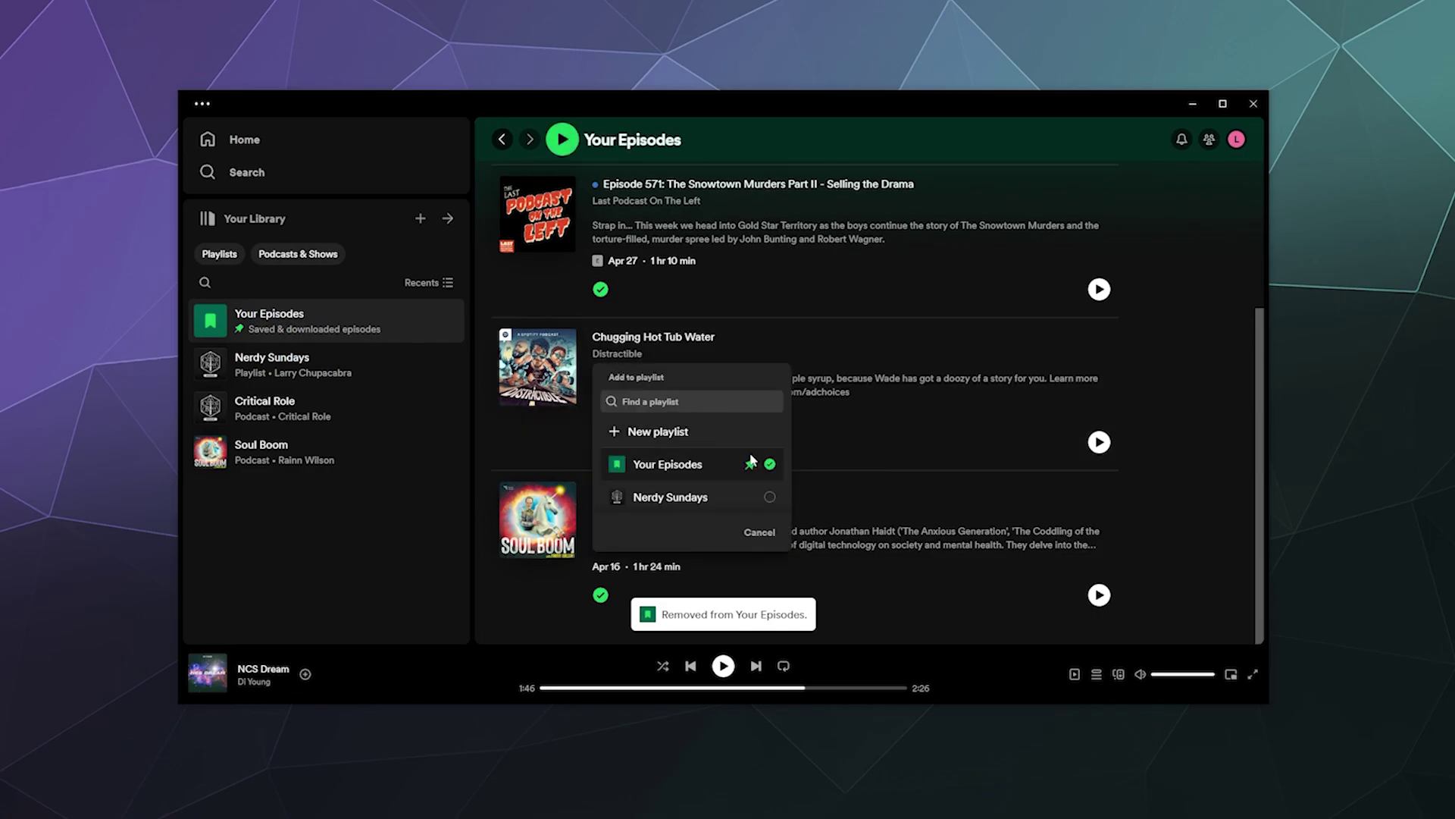
{"action": "left_click", "coordinate": [770, 464]}
{"action": "left_click", "coordinate": [758, 534]}
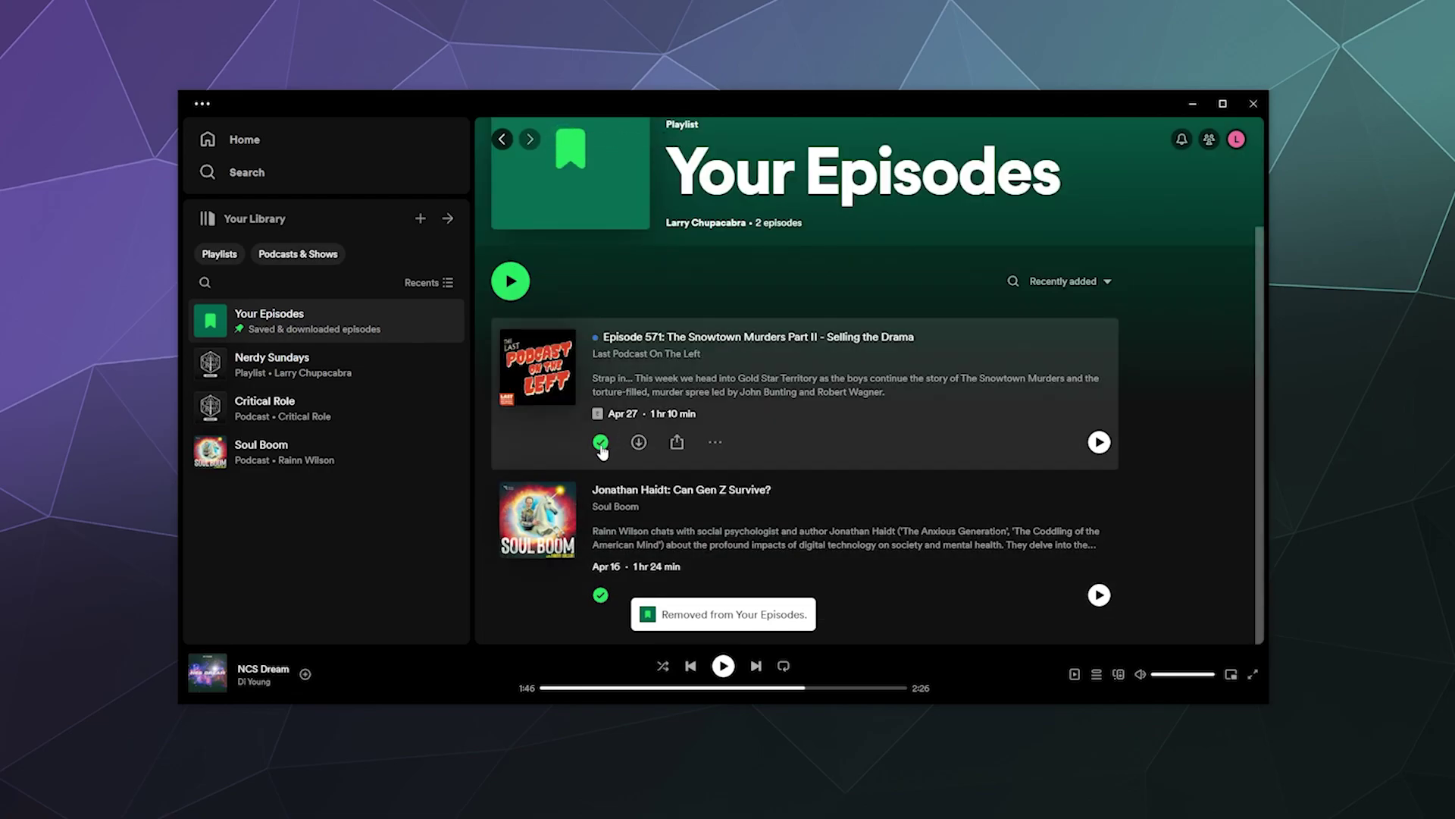
{"action": "left_click", "coordinate": [600, 442]}
{"action": "left_click", "coordinate": [770, 464]}
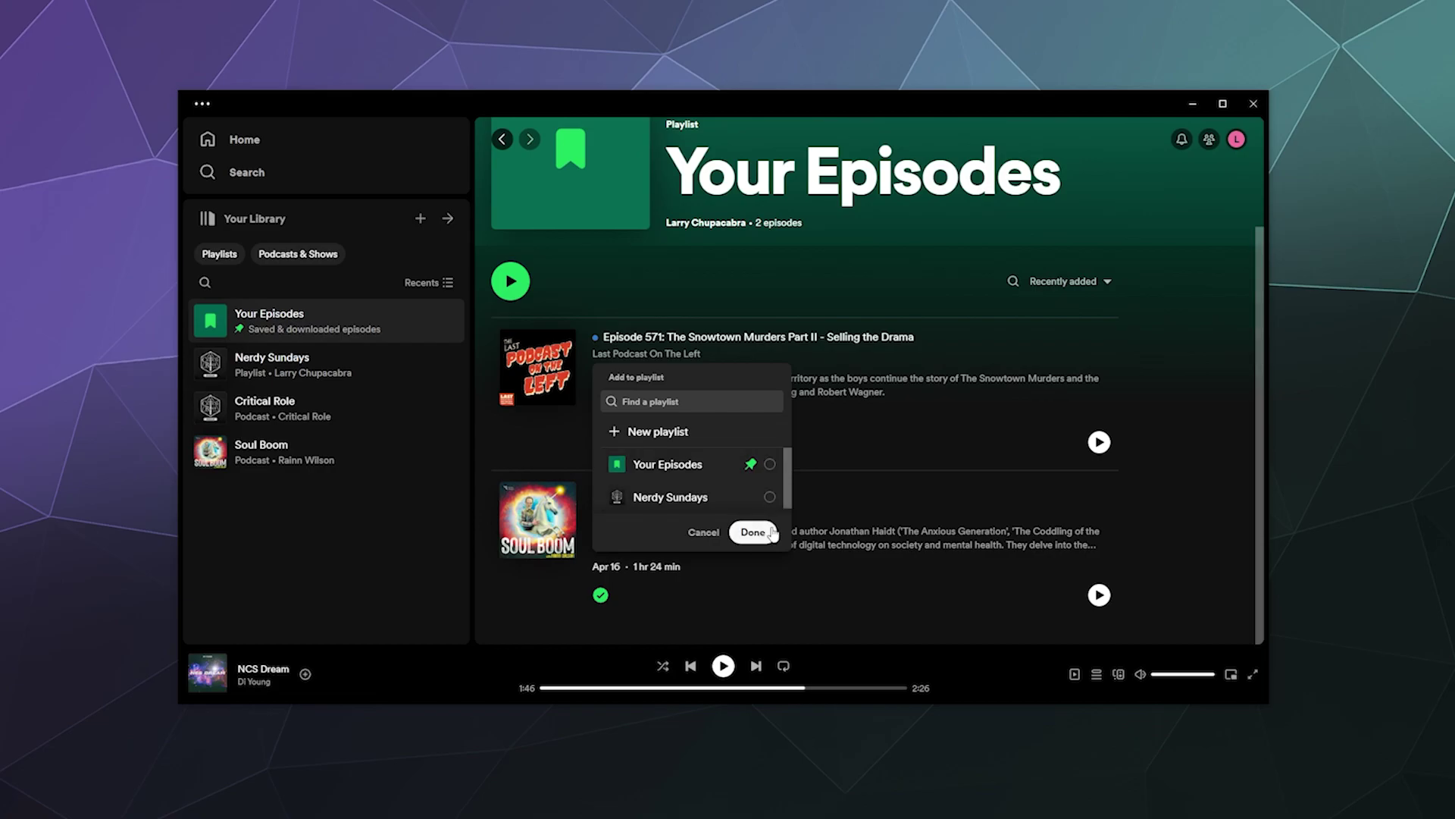
{"action": "left_click", "coordinate": [758, 532]}
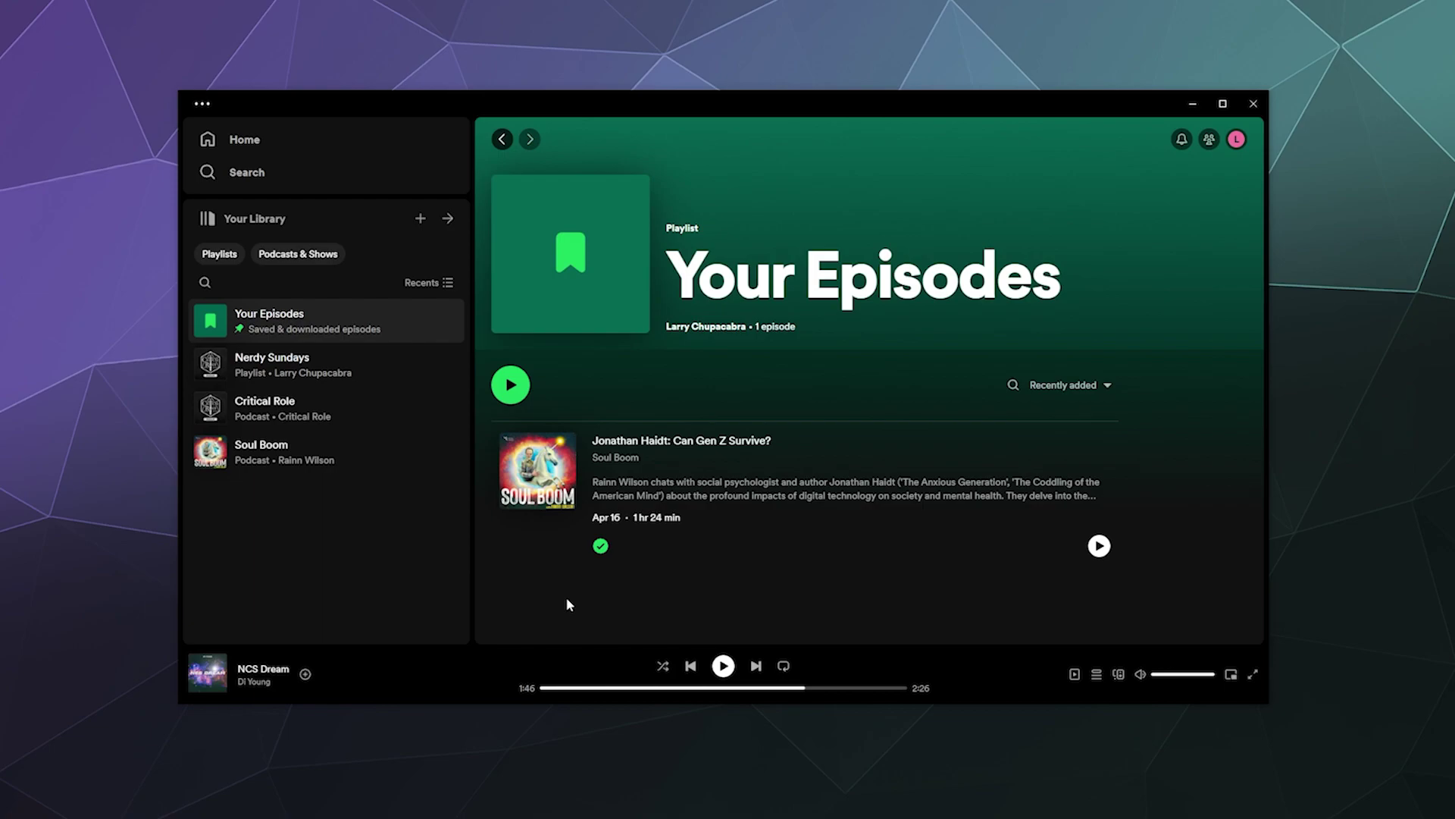
{"action": "left_click", "coordinate": [600, 546]}
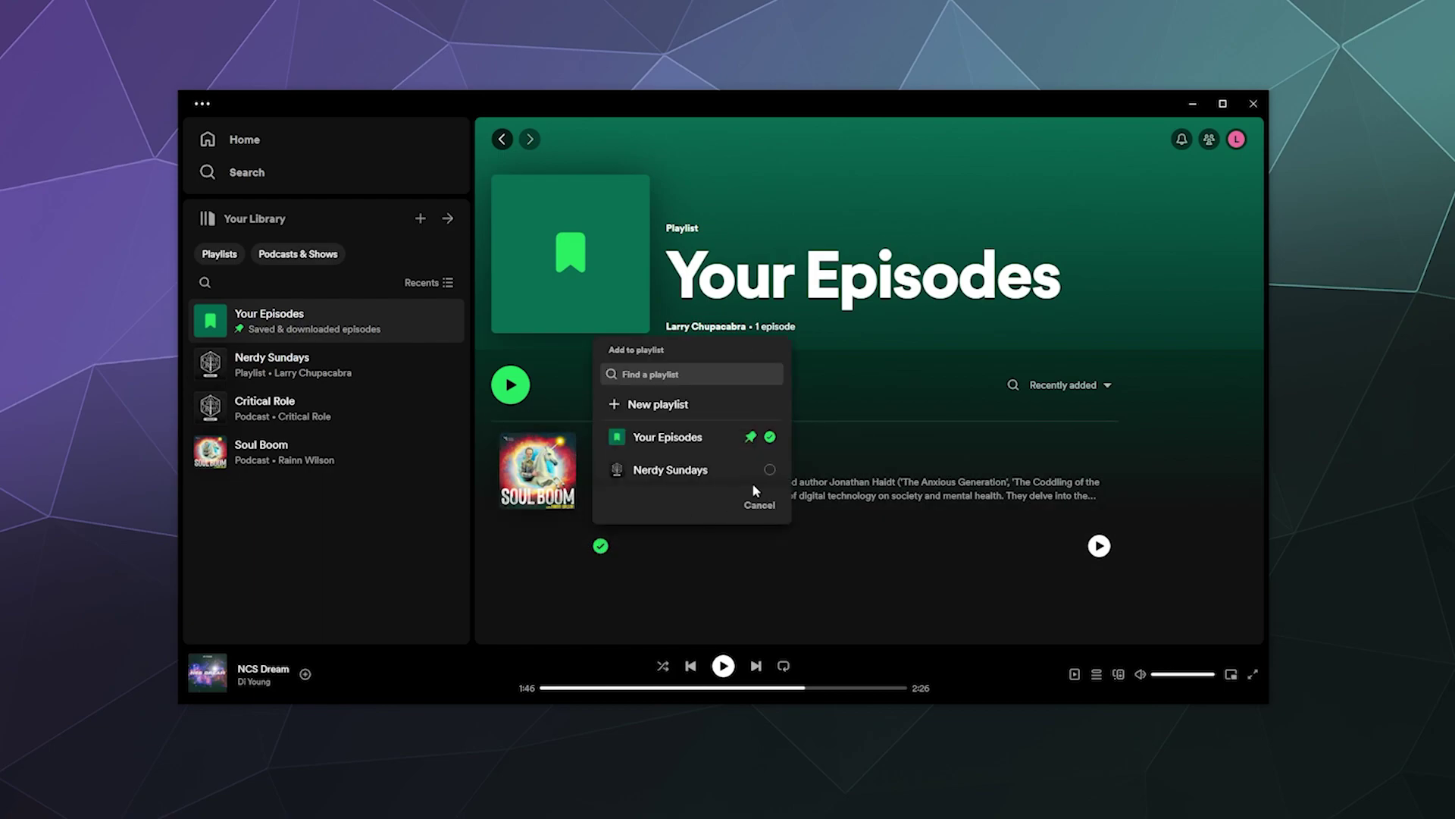
{"action": "left_click", "coordinate": [770, 437]}
{"action": "left_click", "coordinate": [760, 505]}
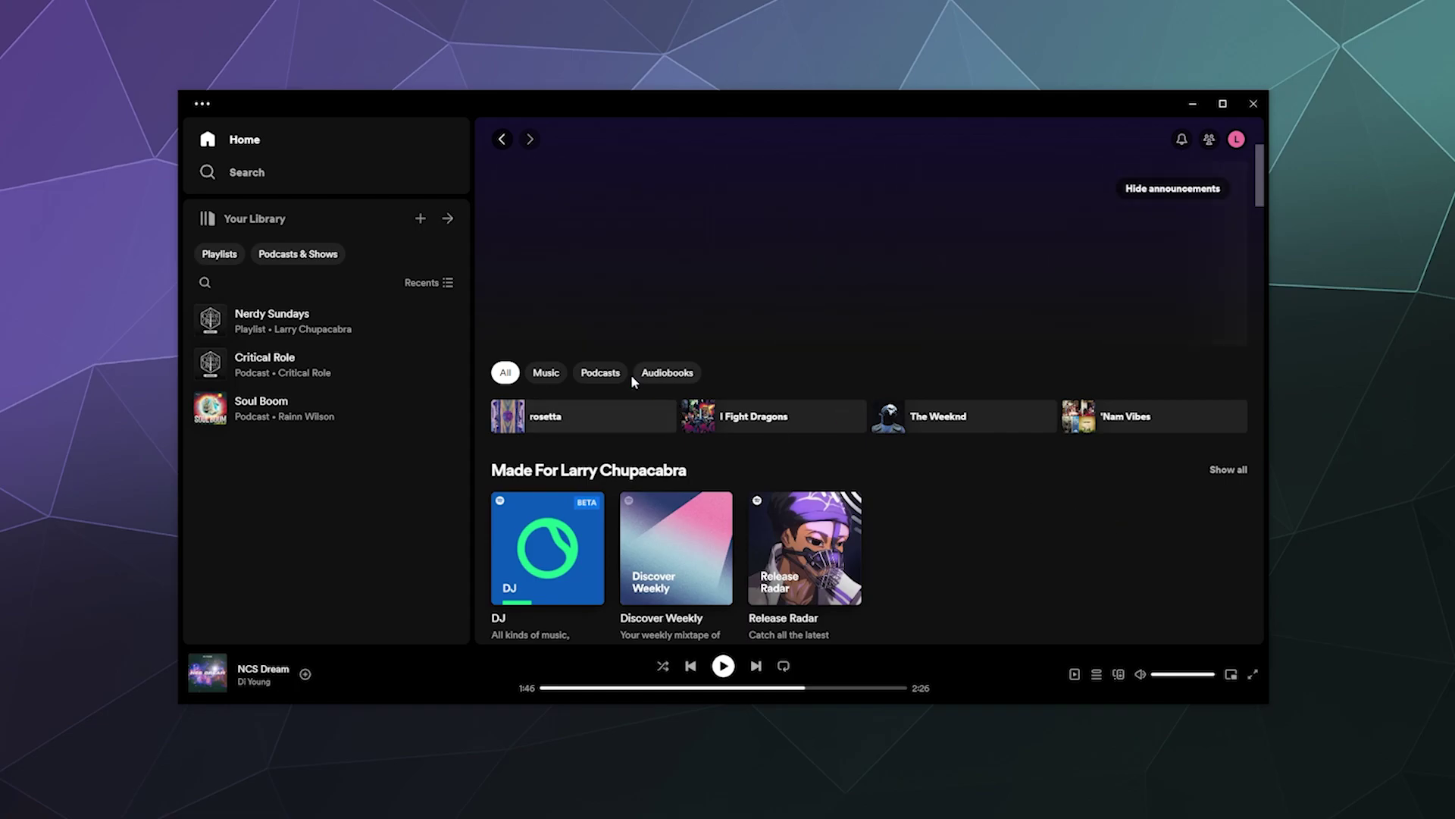
Step: Search 'Gaming' filtered to Podcasts & Shows and open the Did You Know Gaming? show
{"action": "left_click", "coordinate": [615, 373]}
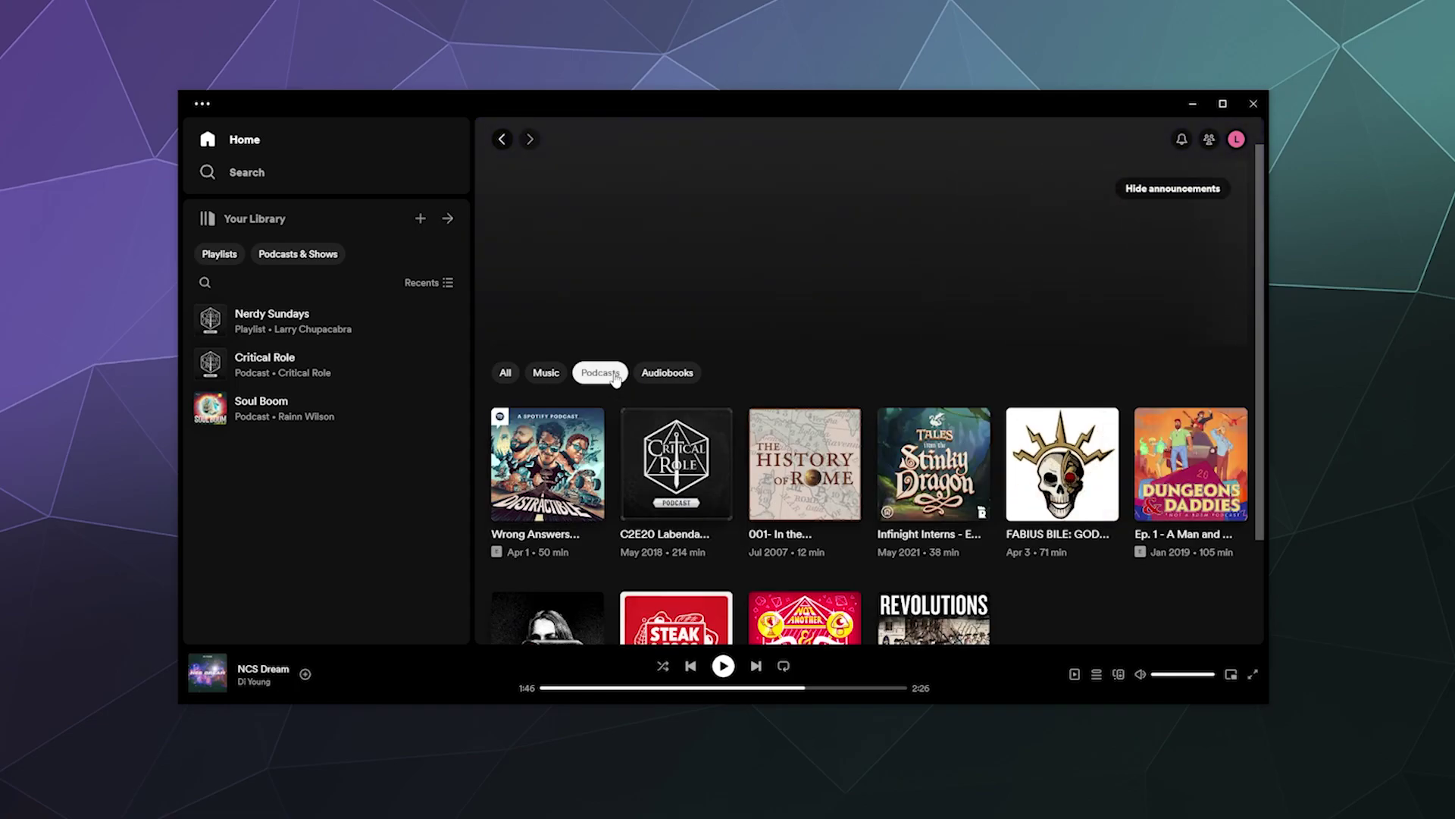
{"action": "left_click", "coordinate": [293, 179]}
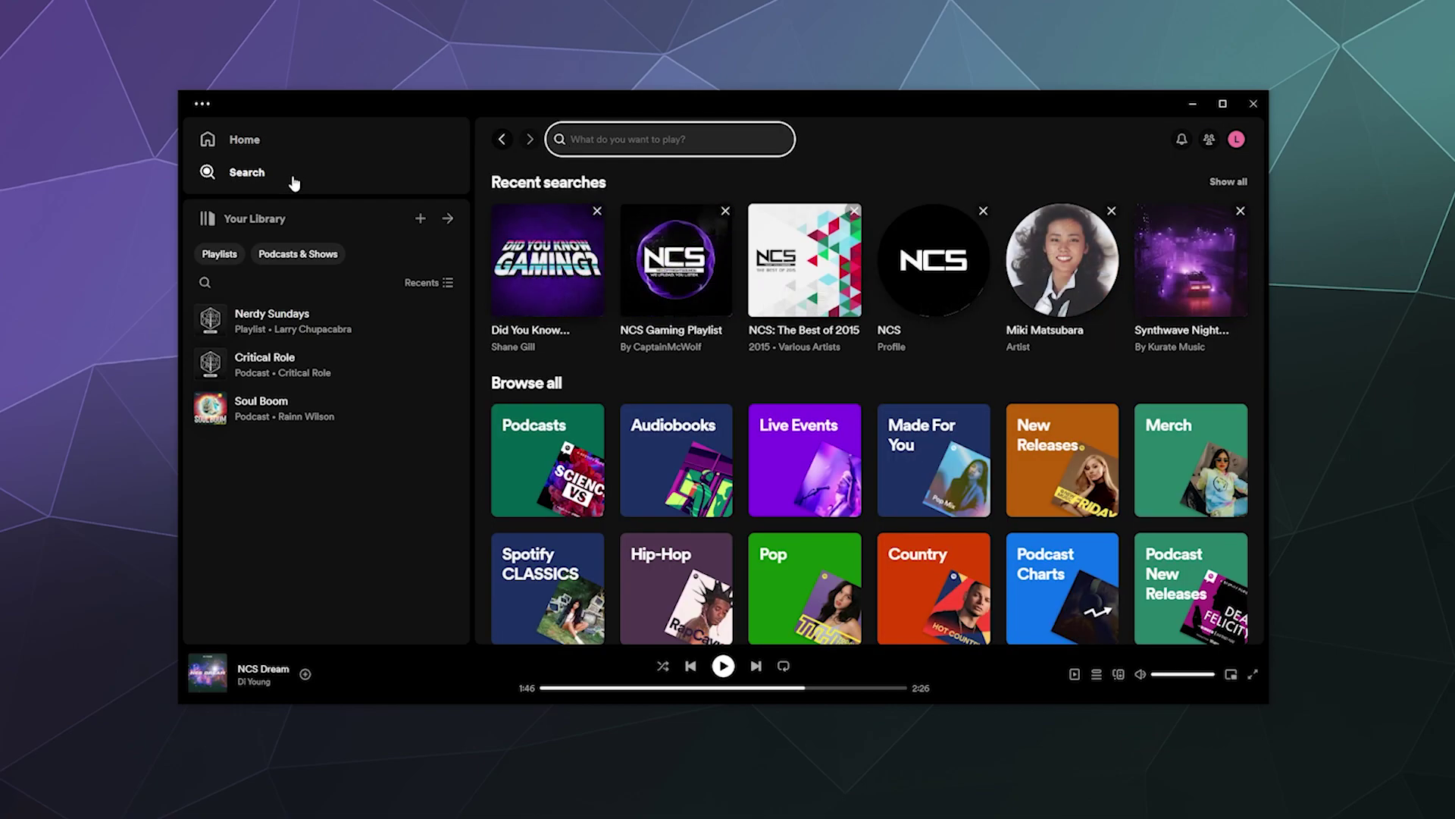
{"action": "type", "text": "Gaming"}
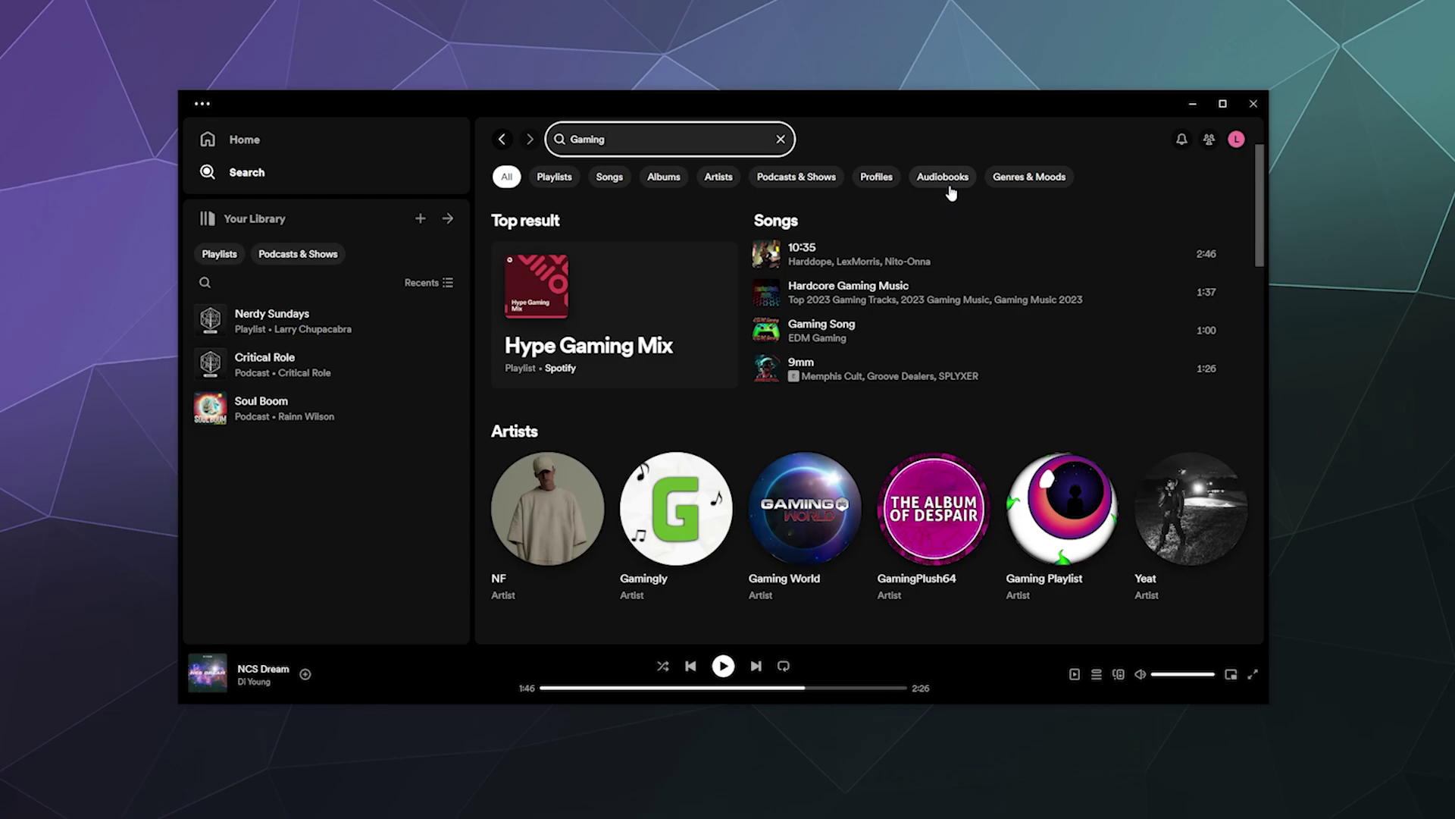
{"action": "left_click", "coordinate": [818, 182]}
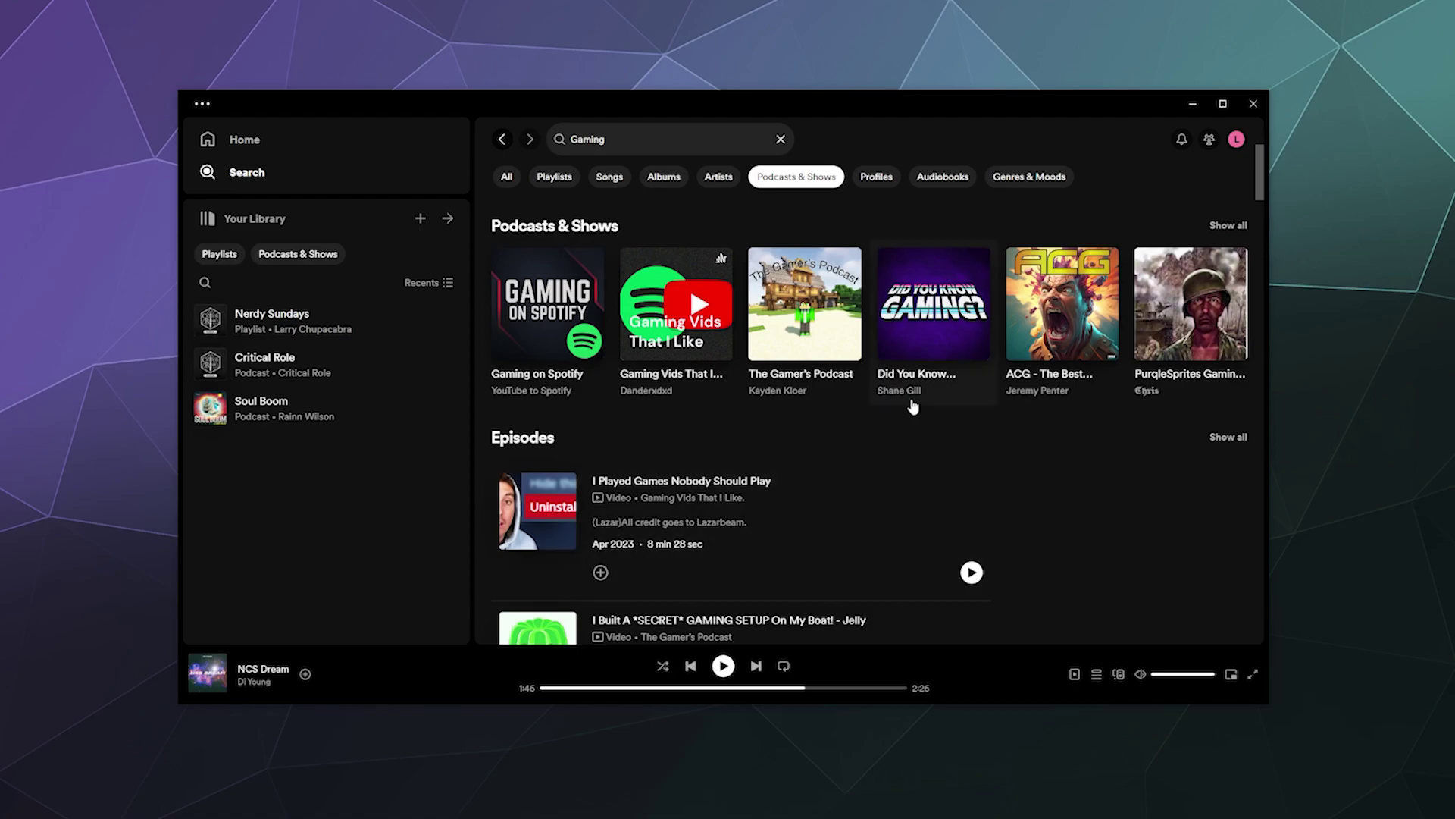
{"action": "left_click", "coordinate": [910, 396]}
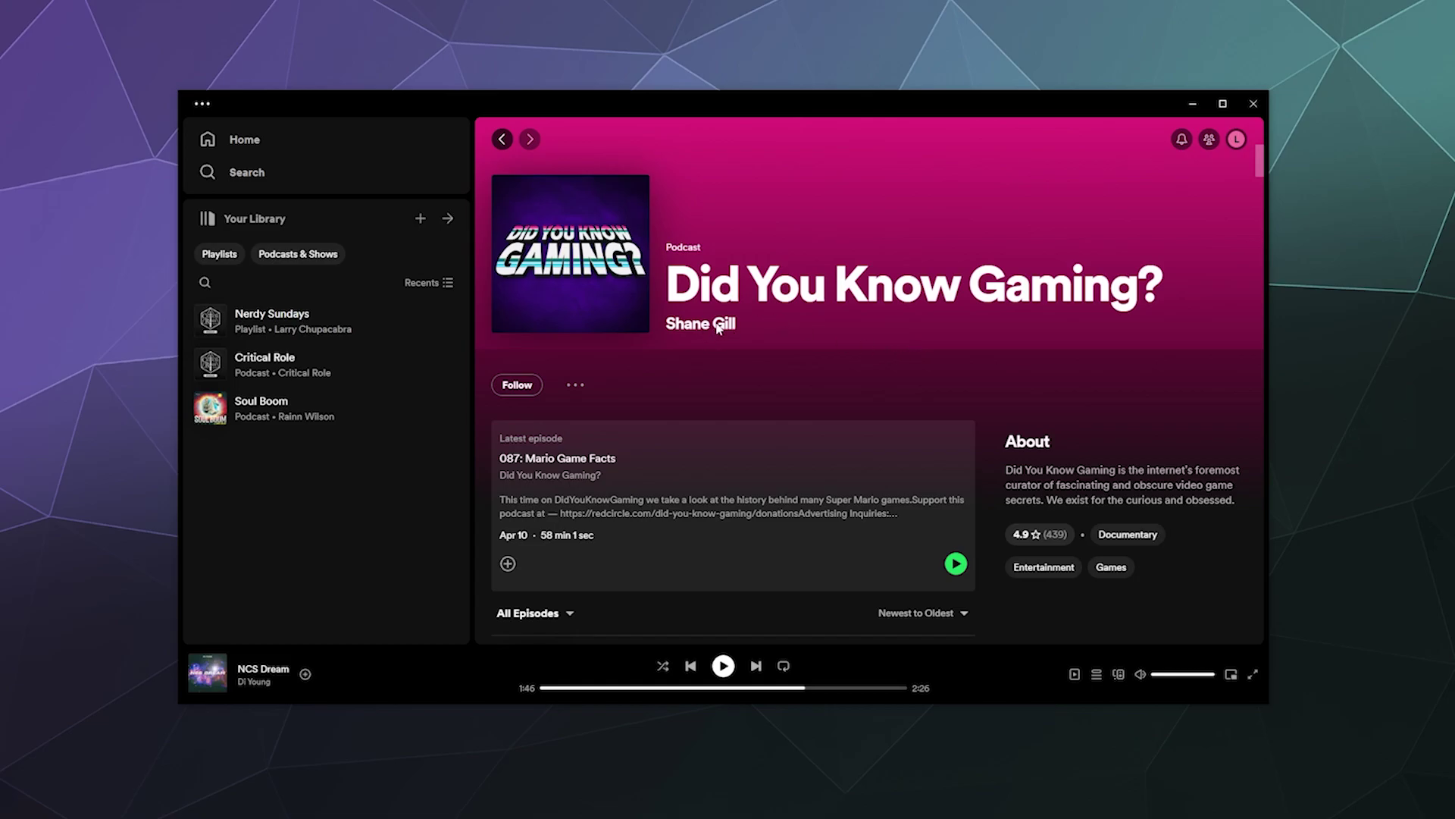
Step: Follow Did You Know Gaming? and scroll through its episode list
{"action": "left_click", "coordinate": [516, 387]}
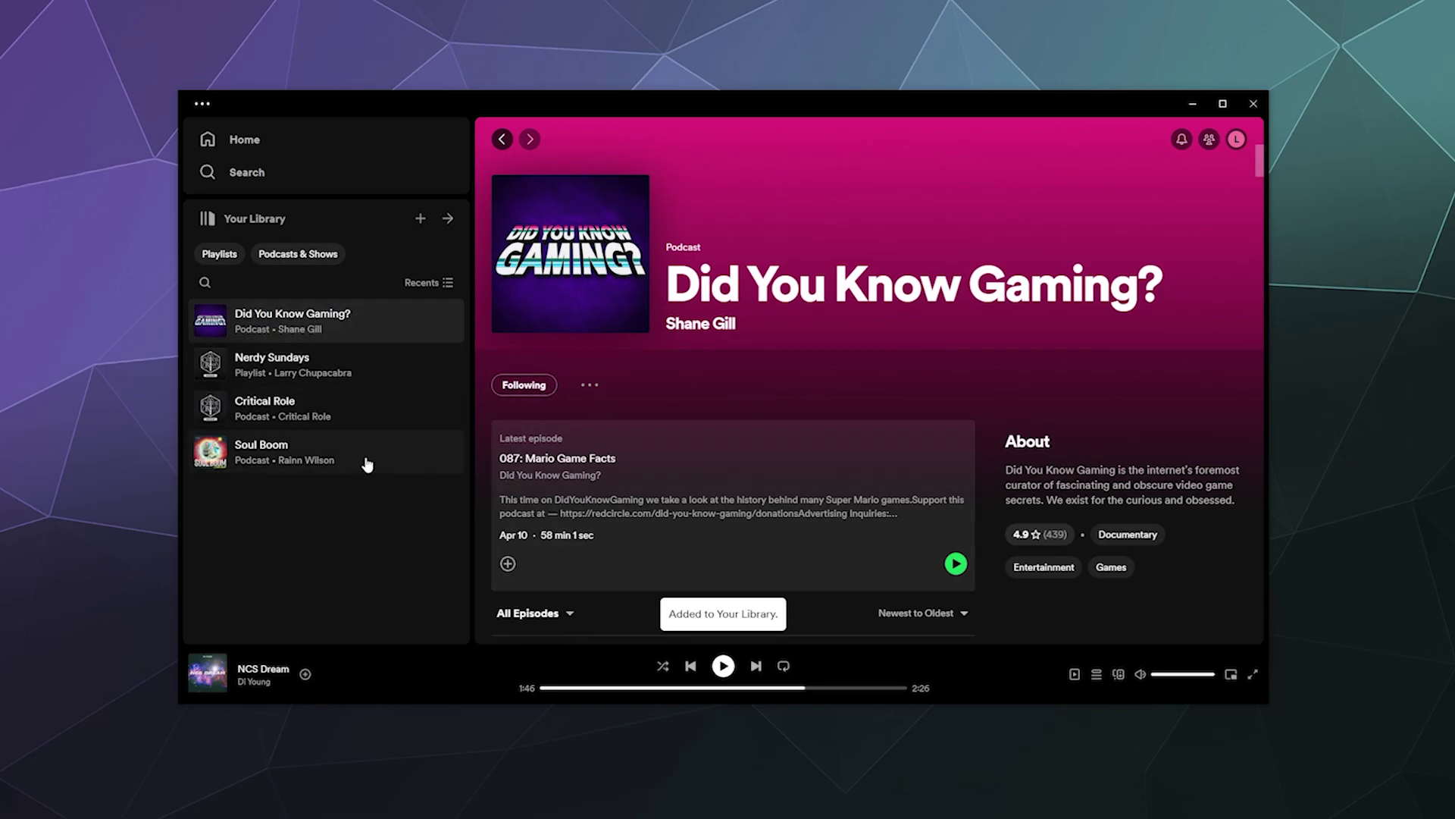
{"action": "mouse_move", "coordinate": [911, 444]}
{"action": "scroll", "coordinate": [911, 444], "scroll_direction": "down", "scroll_amount": 5}
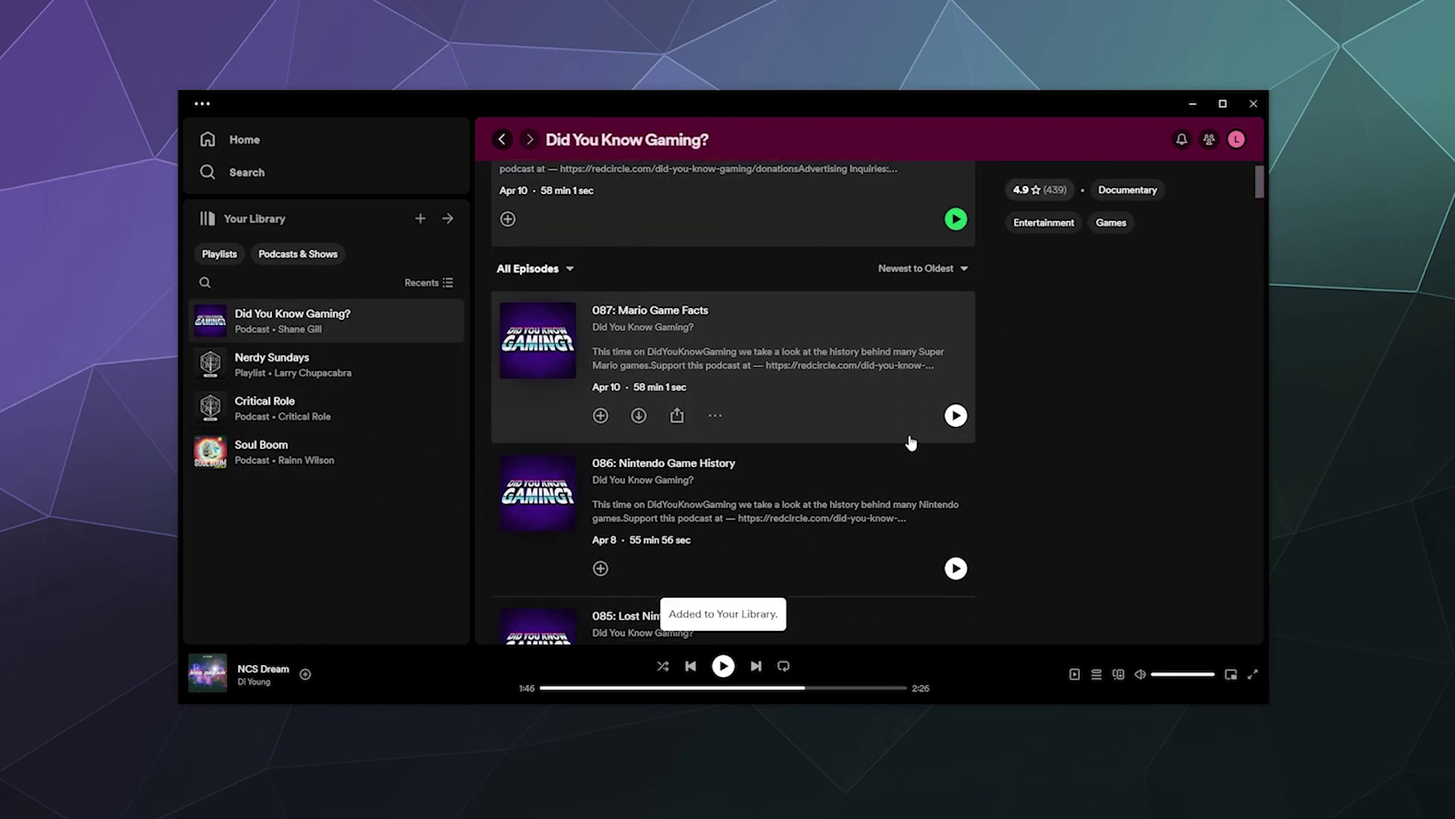
{"action": "scroll", "coordinate": [911, 443], "scroll_direction": "up", "scroll_amount": 5}
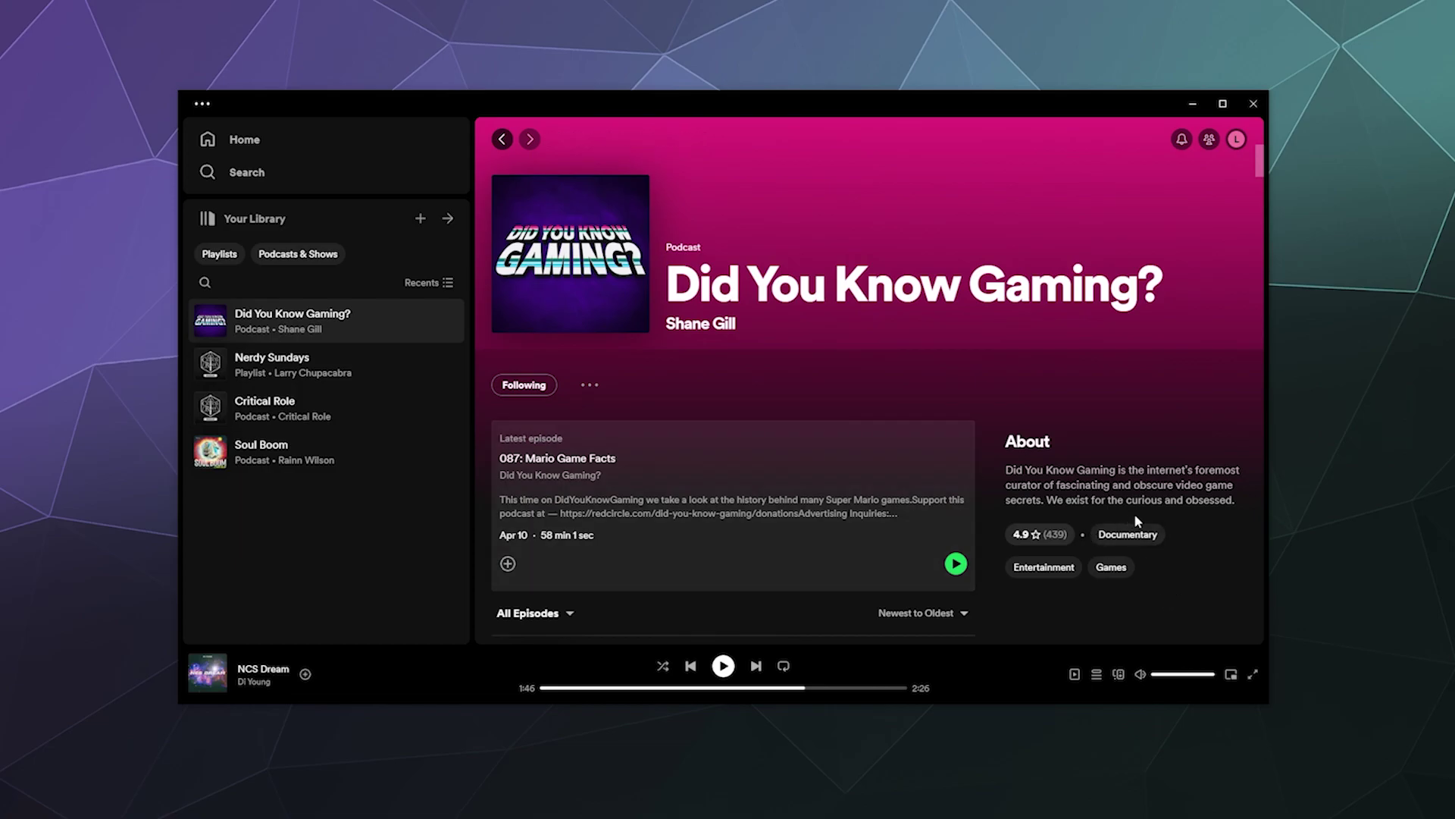
{"action": "scroll", "coordinate": [1149, 579], "scroll_direction": "down", "scroll_amount": 3}
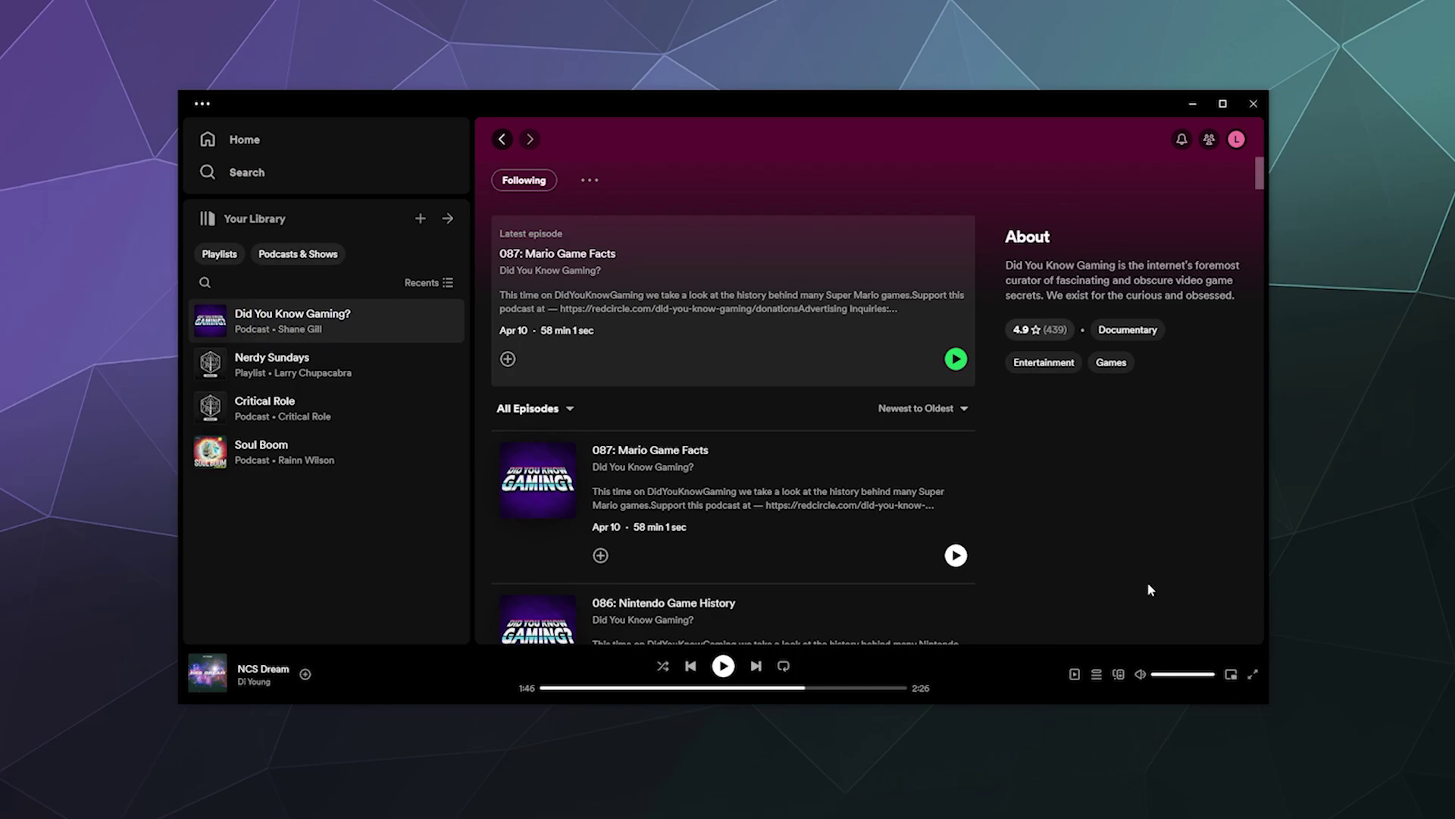
{"action": "left_click", "coordinate": [1154, 329]}
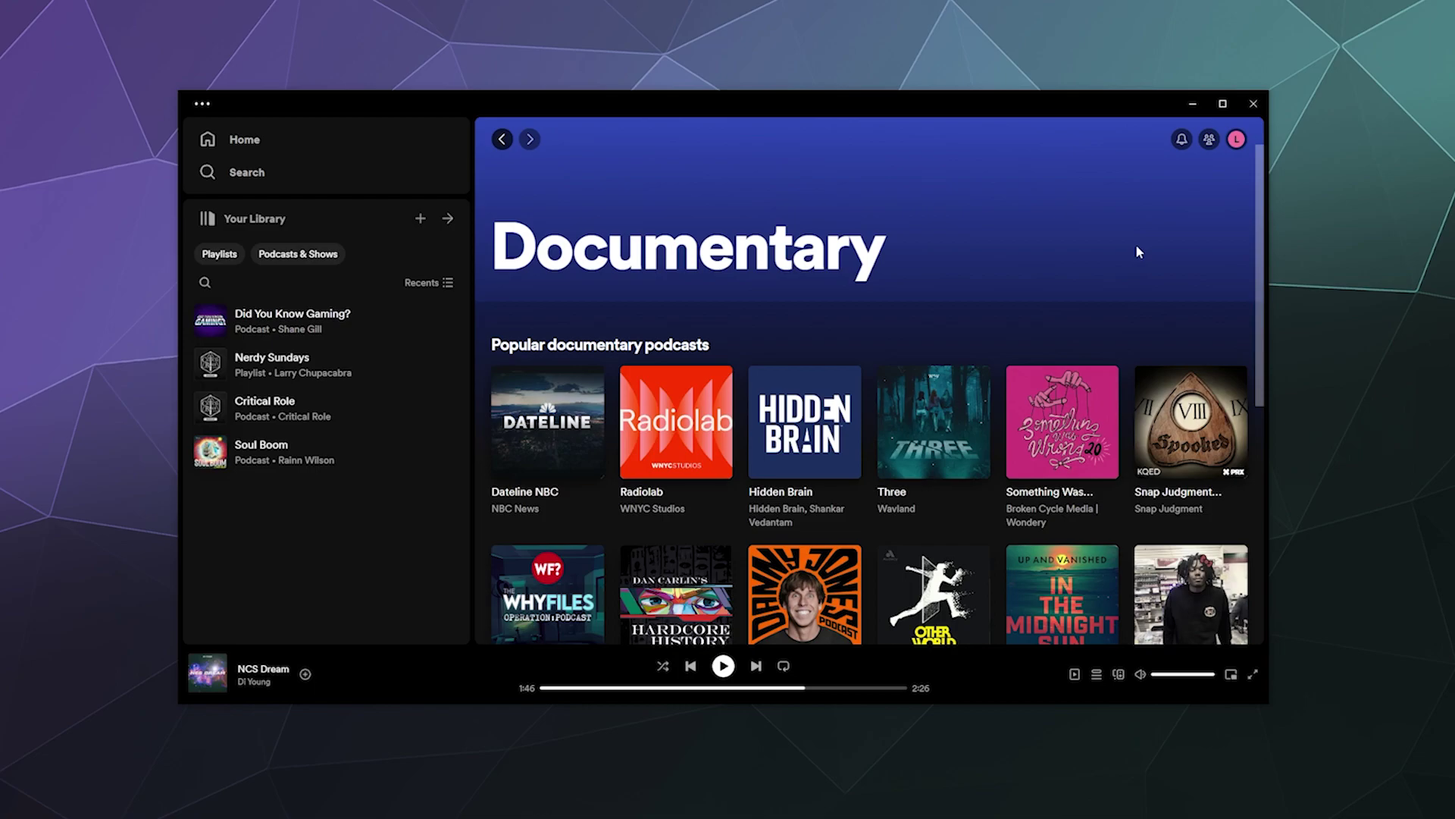
{"action": "scroll", "coordinate": [1137, 251], "scroll_direction": "down", "scroll_amount": 3}
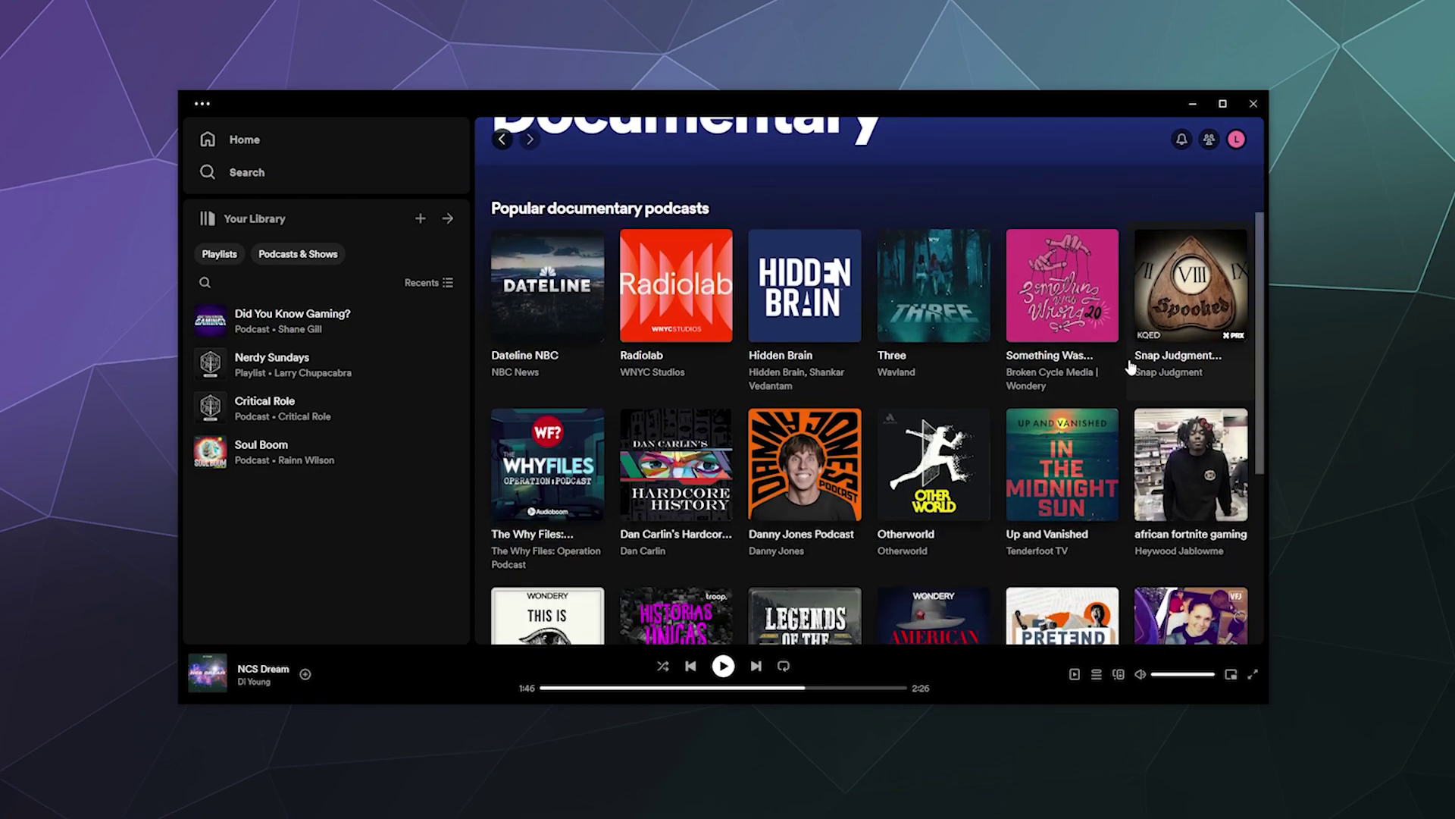
{"action": "scroll", "coordinate": [1129, 367], "scroll_direction": "down", "scroll_amount": 3}
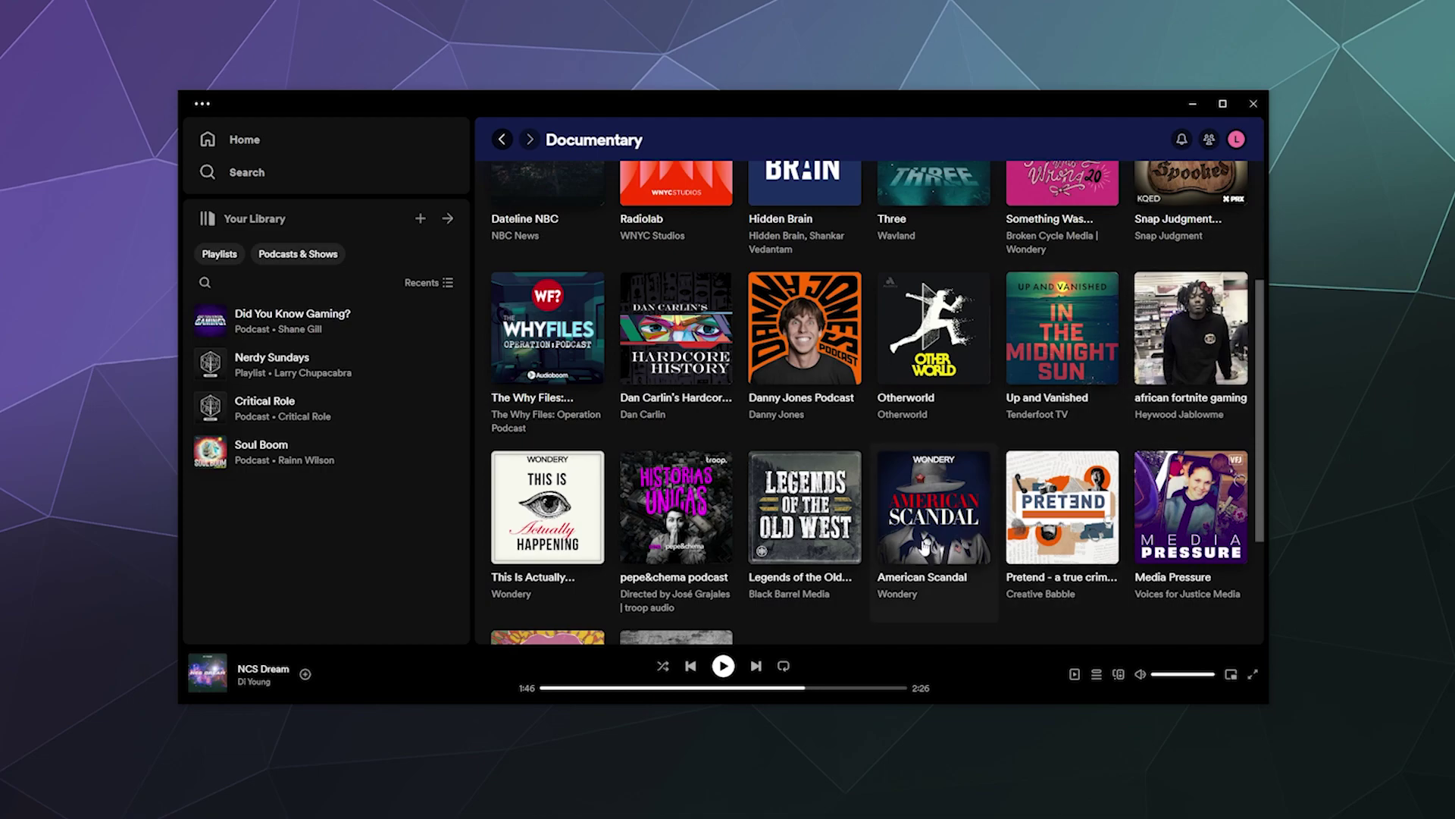
{"action": "scroll", "coordinate": [924, 550], "scroll_direction": "down", "scroll_amount": 3}
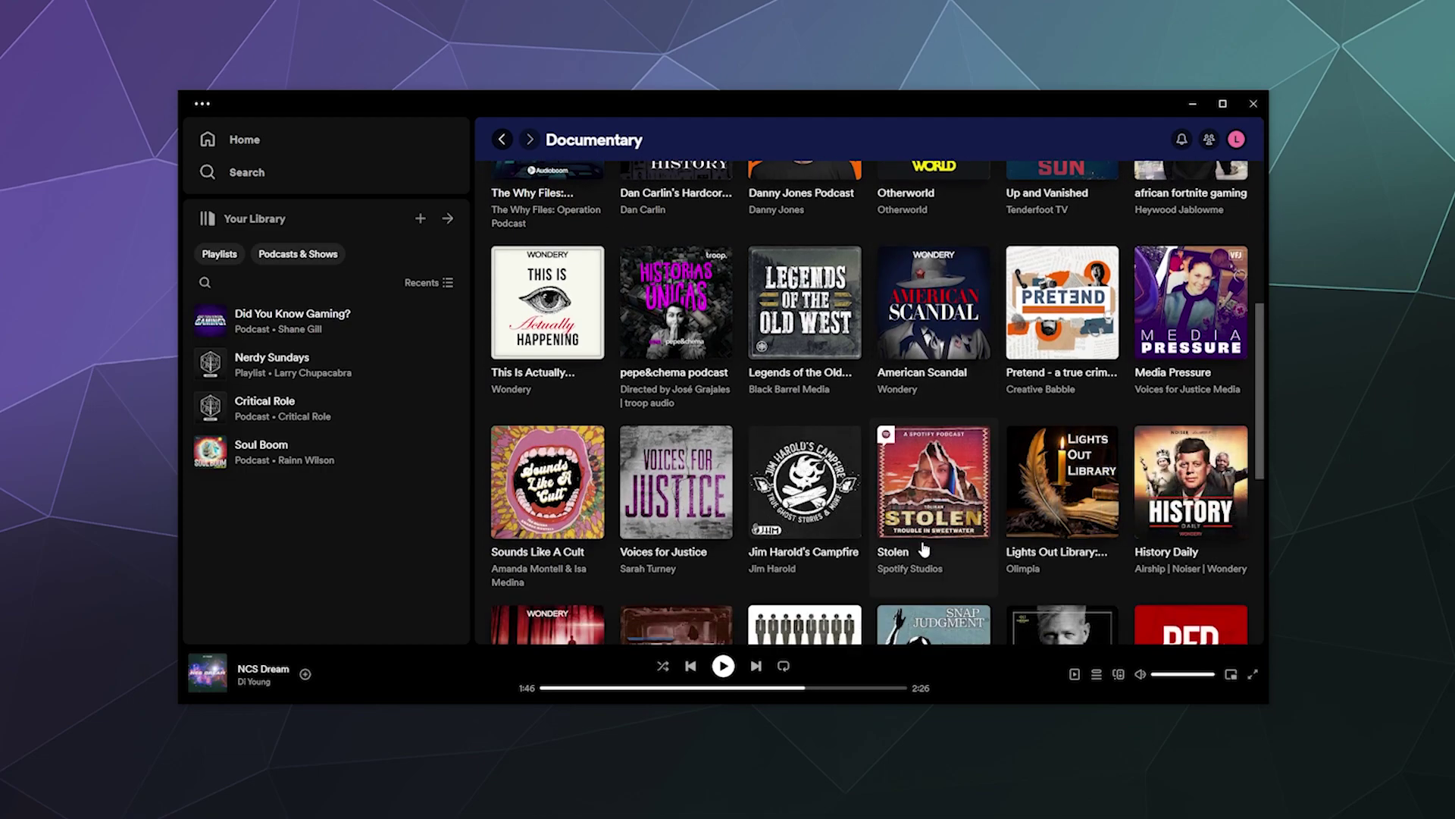
{"action": "scroll", "coordinate": [923, 549], "scroll_direction": "down", "scroll_amount": 3}
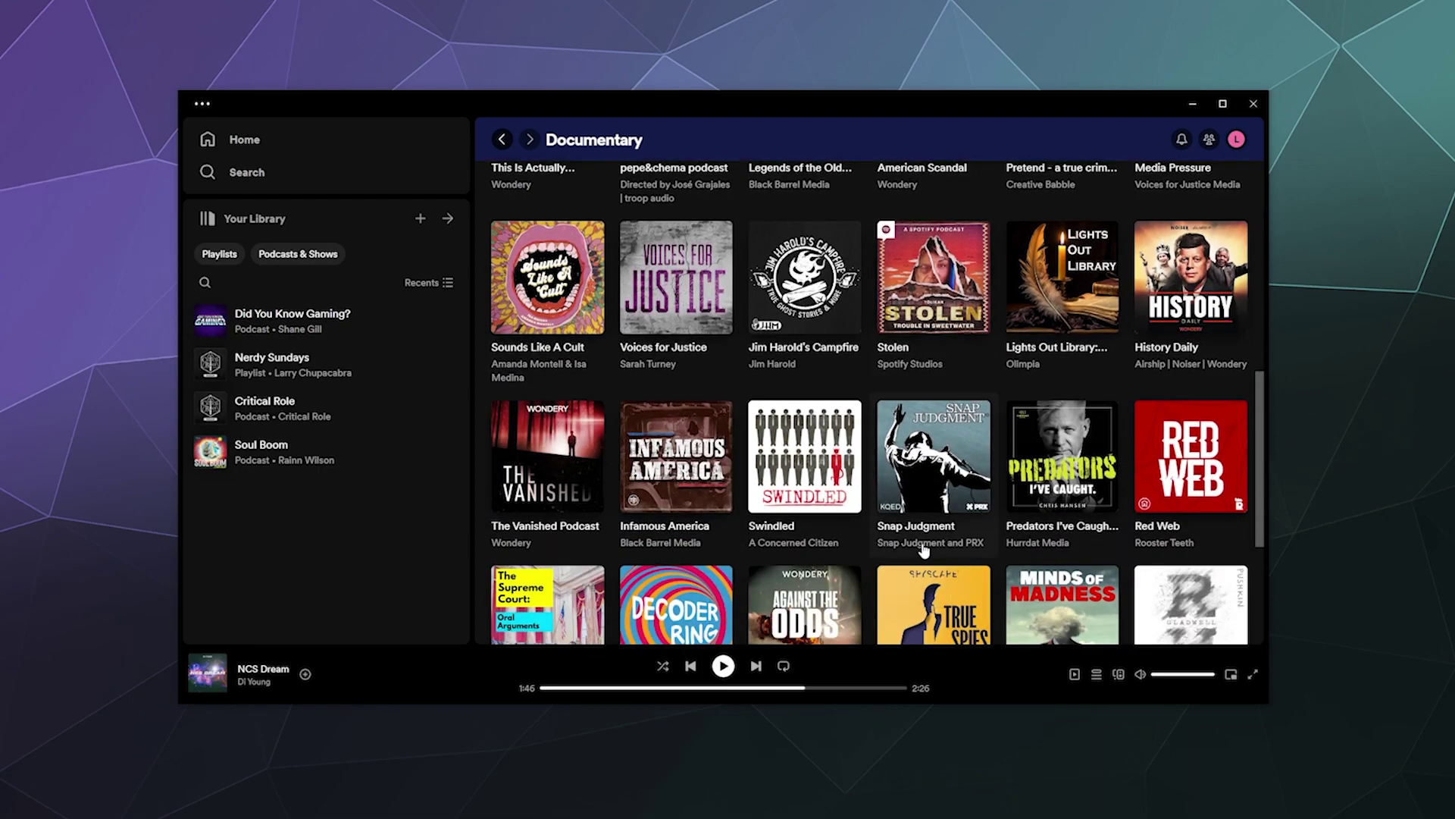
{"action": "scroll", "coordinate": [924, 549], "scroll_direction": "down", "scroll_amount": 3}
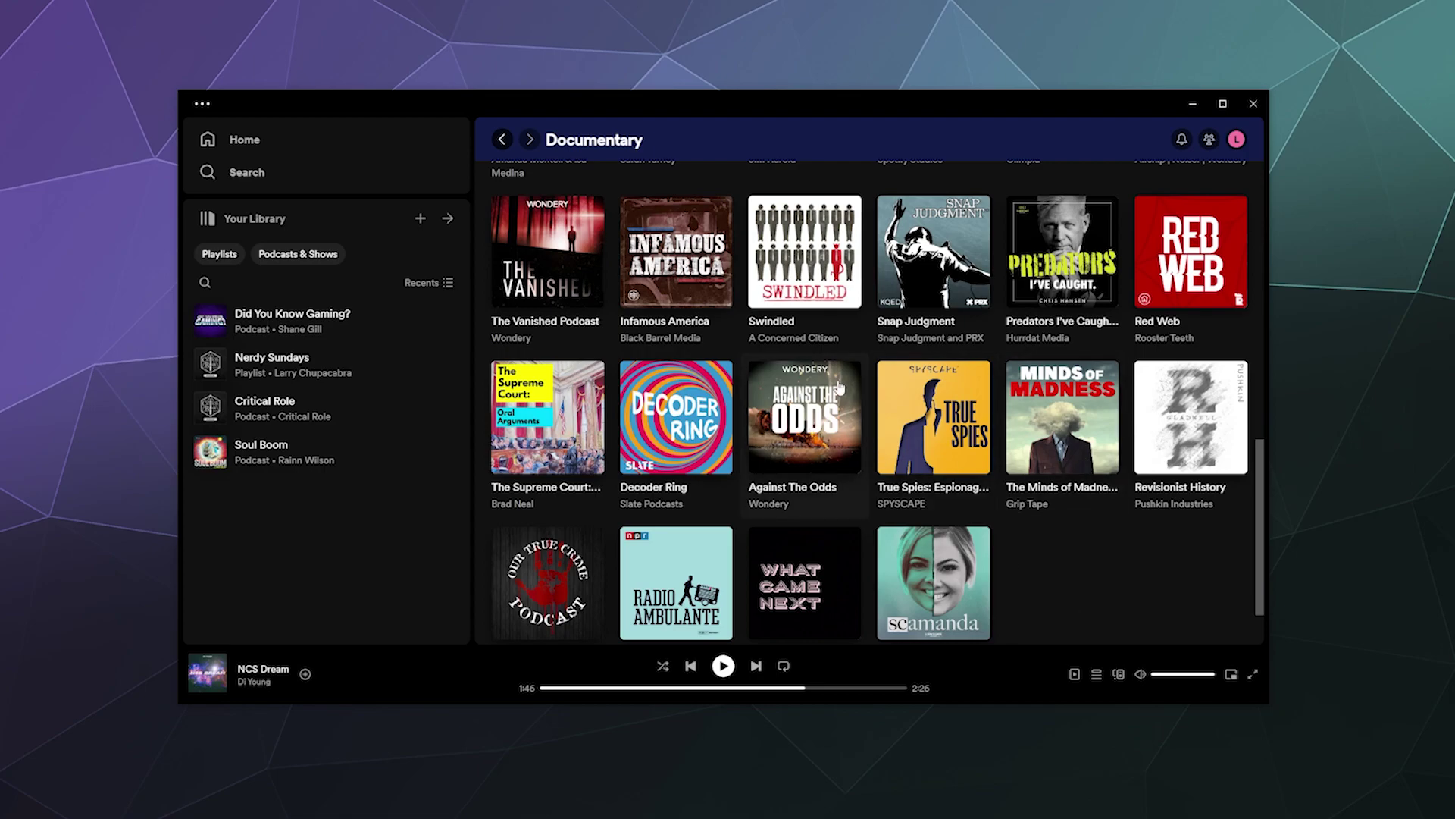
{"action": "scroll", "coordinate": [1060, 542], "scroll_direction": "down", "scroll_amount": 2}
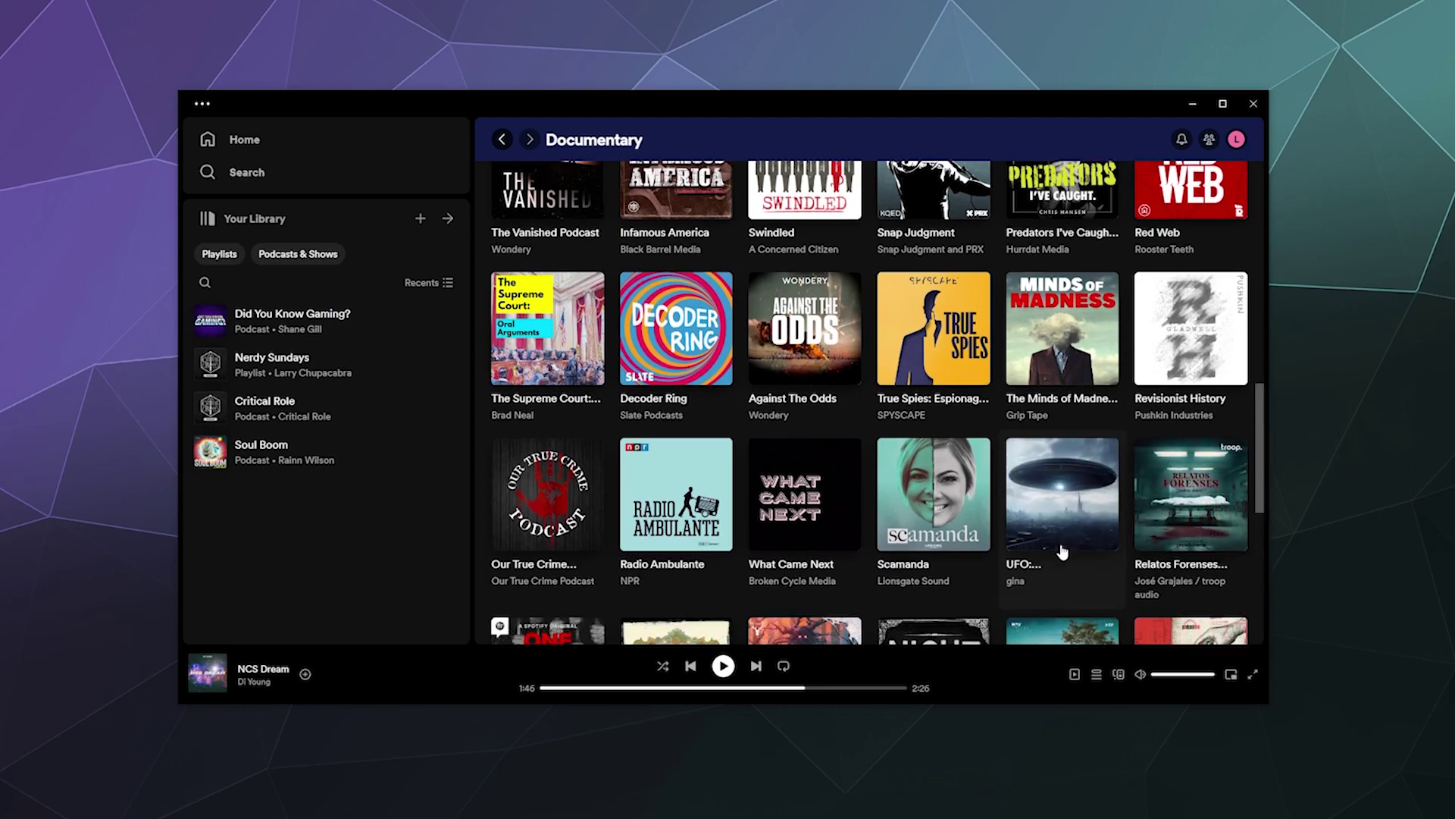
{"action": "scroll", "coordinate": [1061, 553], "scroll_direction": "down", "scroll_amount": 5}
{"action": "scroll", "coordinate": [1030, 546], "scroll_direction": "up", "scroll_amount": 15}
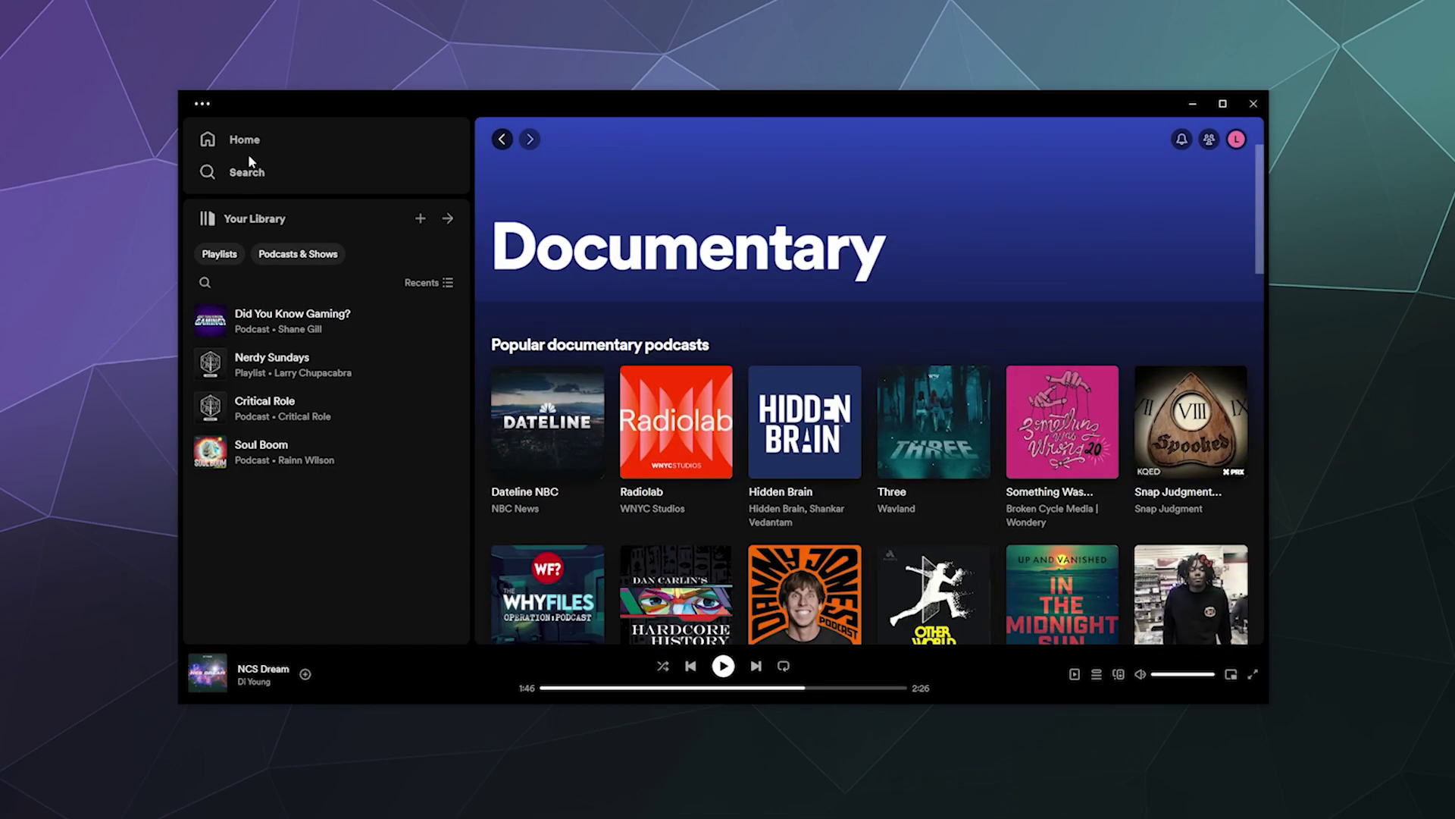
Step: Search 'American History', filter to Podcasts & Shows, and show all matching podcasts
{"action": "left_click", "coordinate": [241, 173]}
{"action": "type", "text": "Amer"}
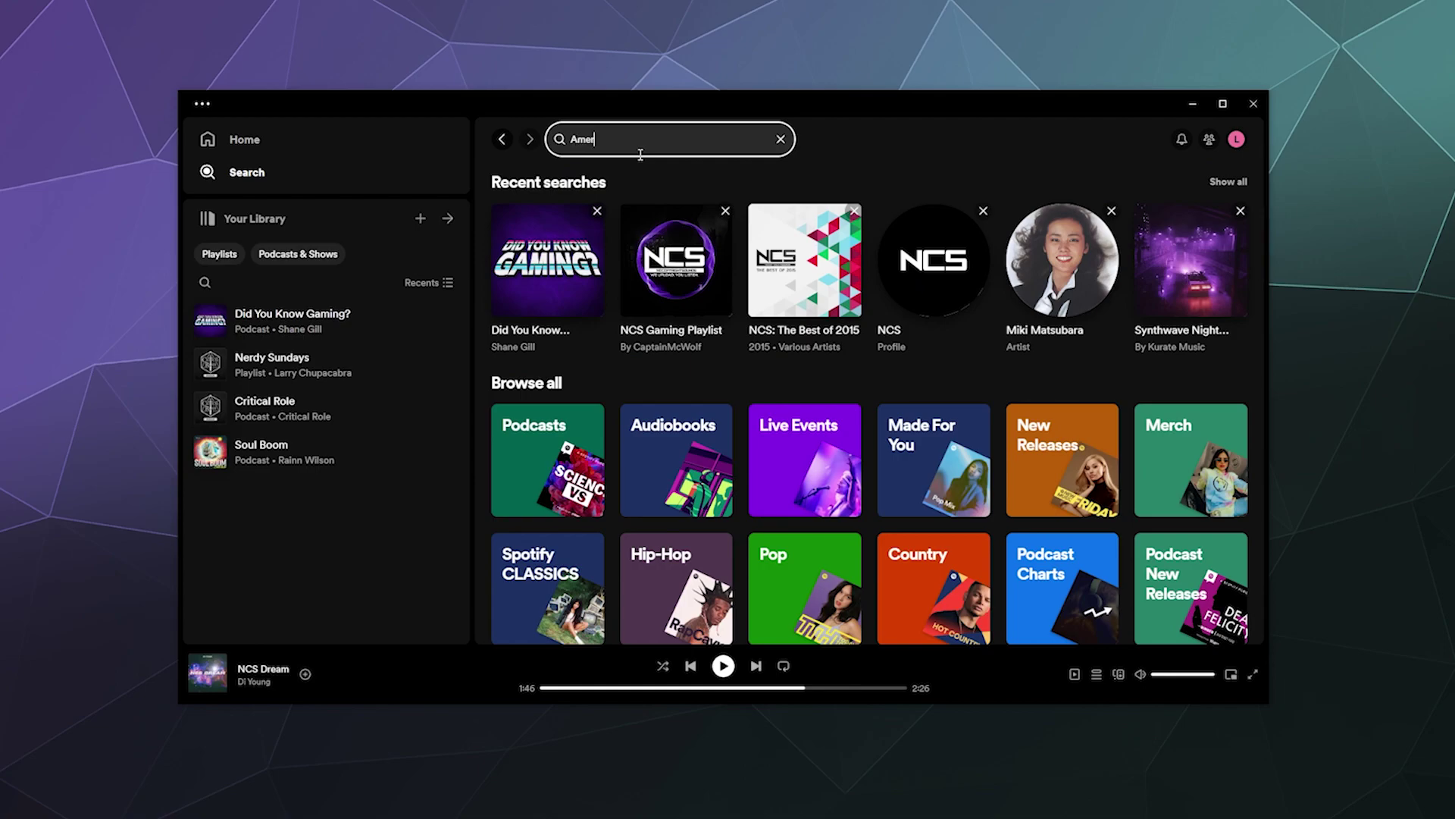
{"action": "type", "text": "ican History"}
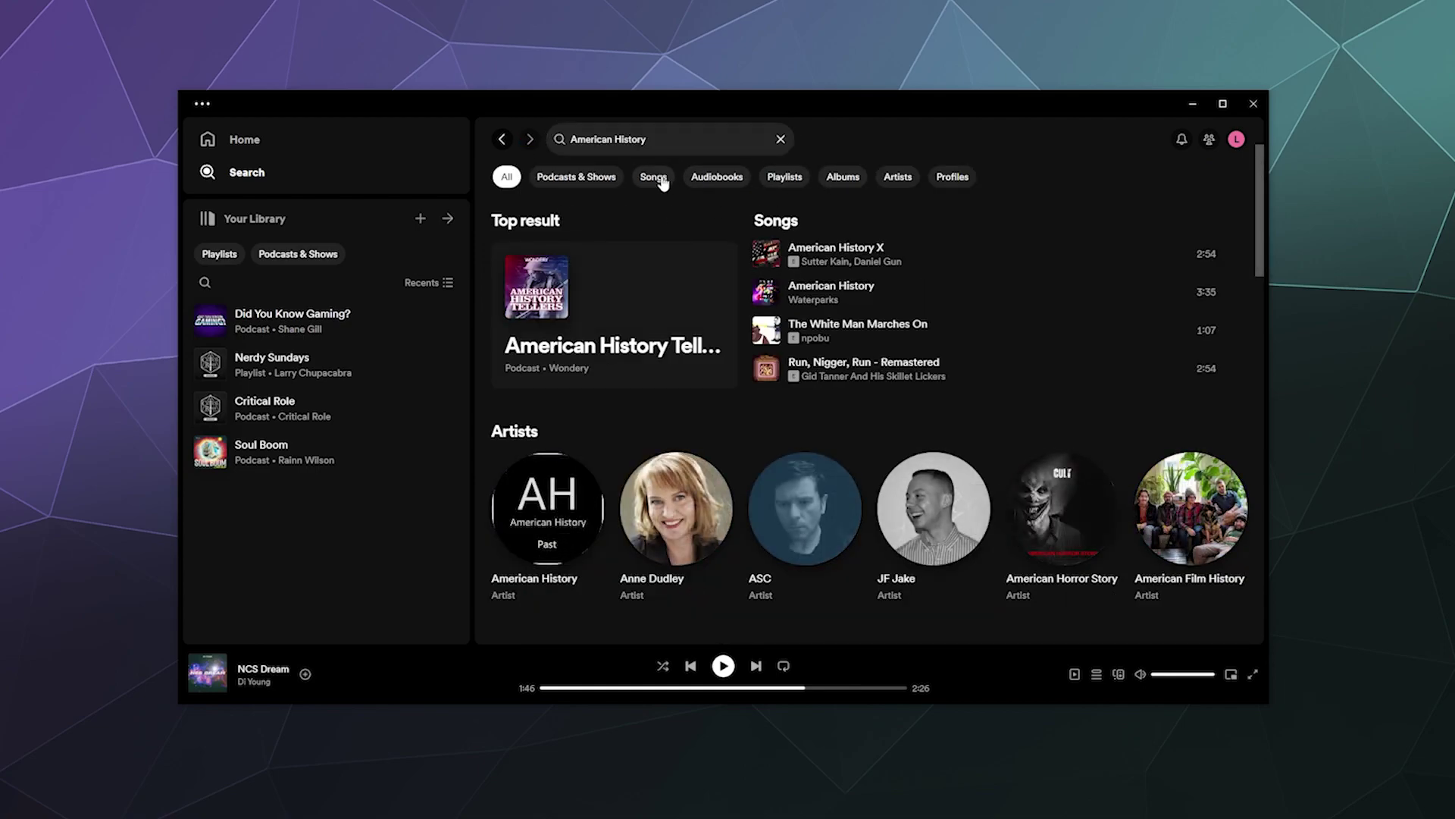
{"action": "left_click", "coordinate": [599, 177]}
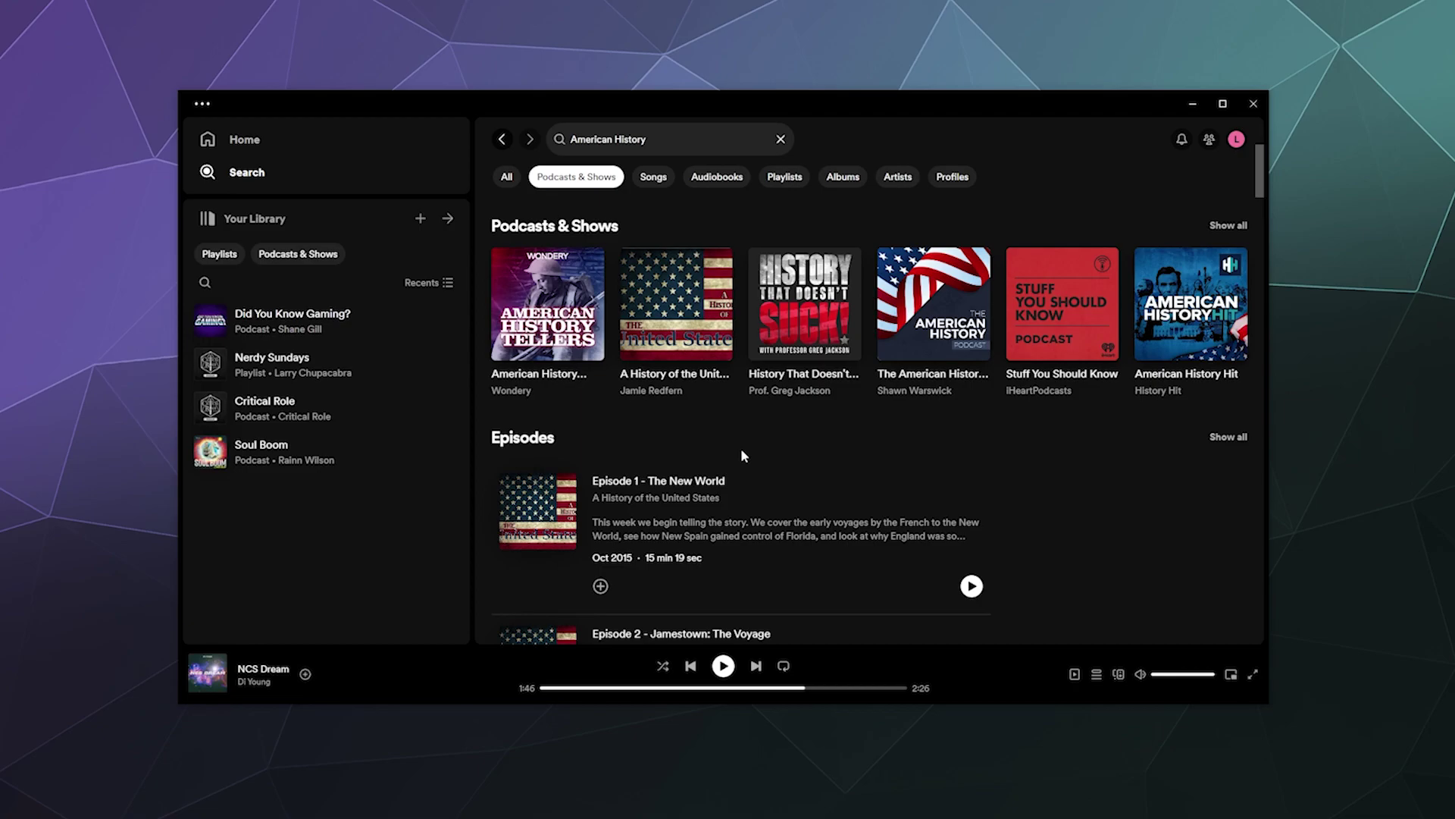
{"action": "left_click", "coordinate": [1228, 225]}
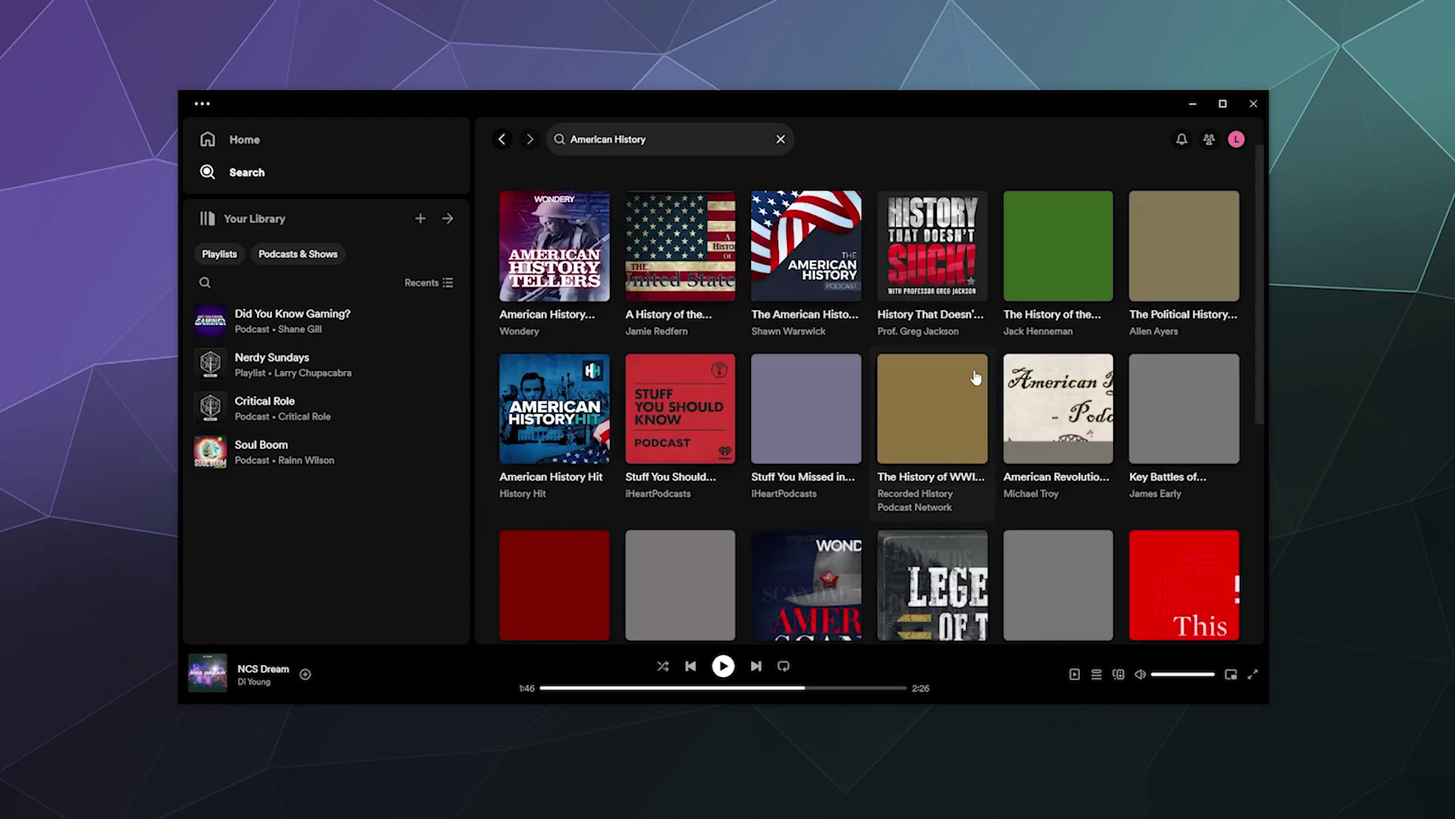
{"action": "scroll", "coordinate": [976, 370], "scroll_direction": "down", "scroll_amount": 2}
{"action": "scroll", "coordinate": [976, 370], "scroll_direction": "up", "scroll_amount": 2}
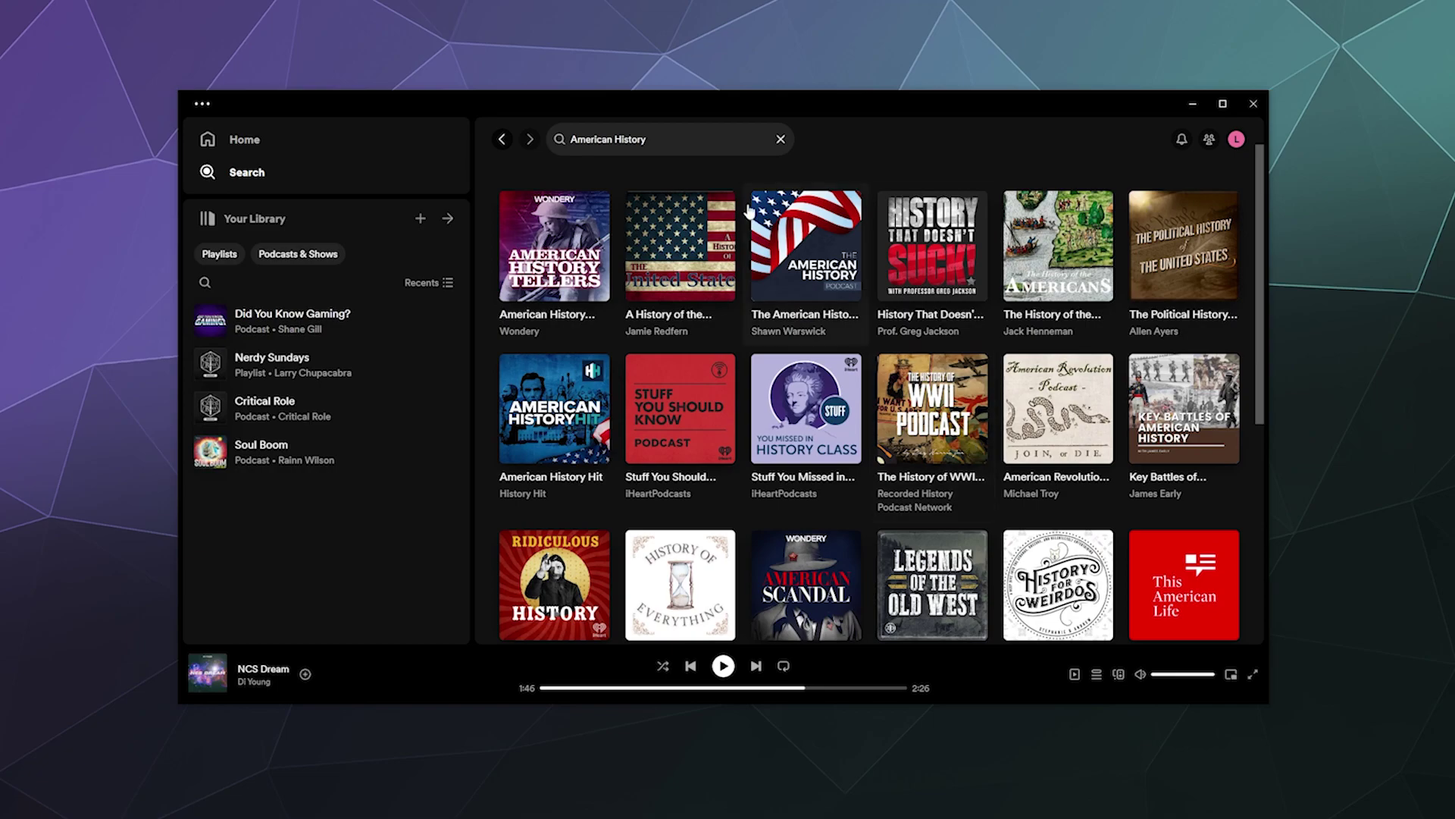
Step: Search 'ken burns', check Inside Out with Paul Mecurio, then open American History Hit
{"action": "left_click", "coordinate": [687, 139]}
{"action": "type", "text": "ken burns"}
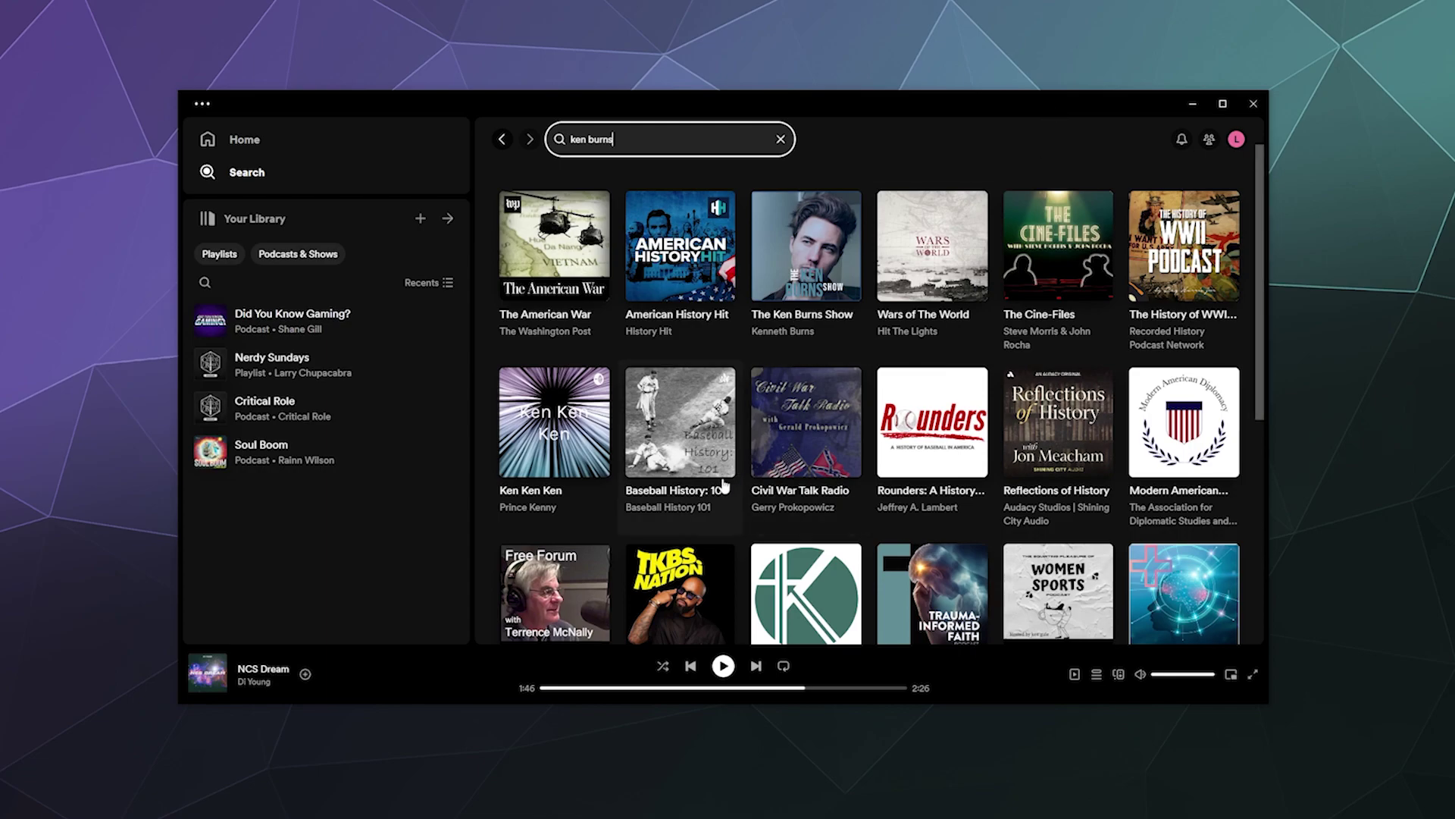
{"action": "scroll", "coordinate": [725, 536], "scroll_direction": "down", "scroll_amount": 2}
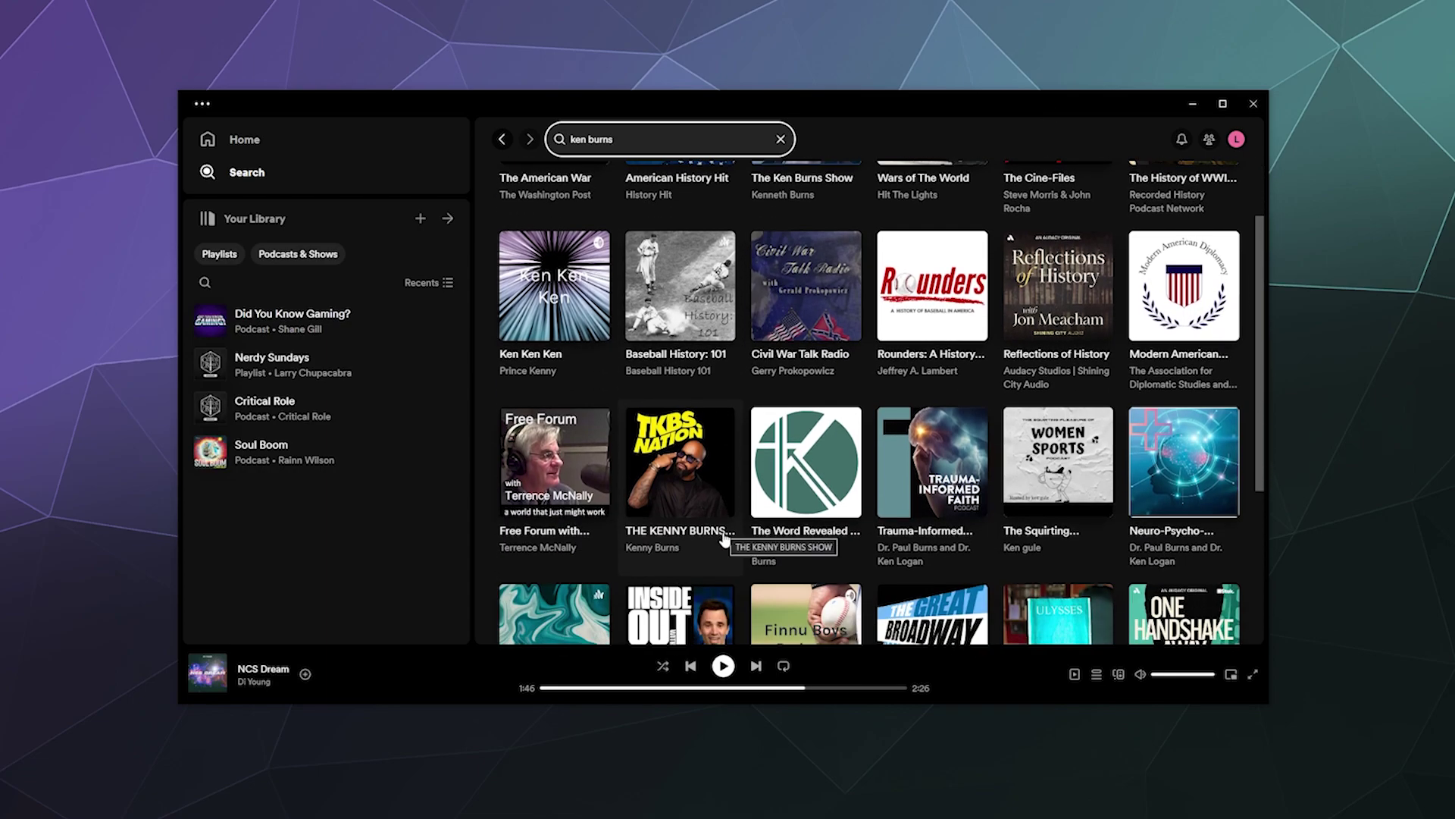
{"action": "scroll", "coordinate": [722, 564], "scroll_direction": "down", "scroll_amount": 3}
{"action": "left_click", "coordinate": [724, 494]}
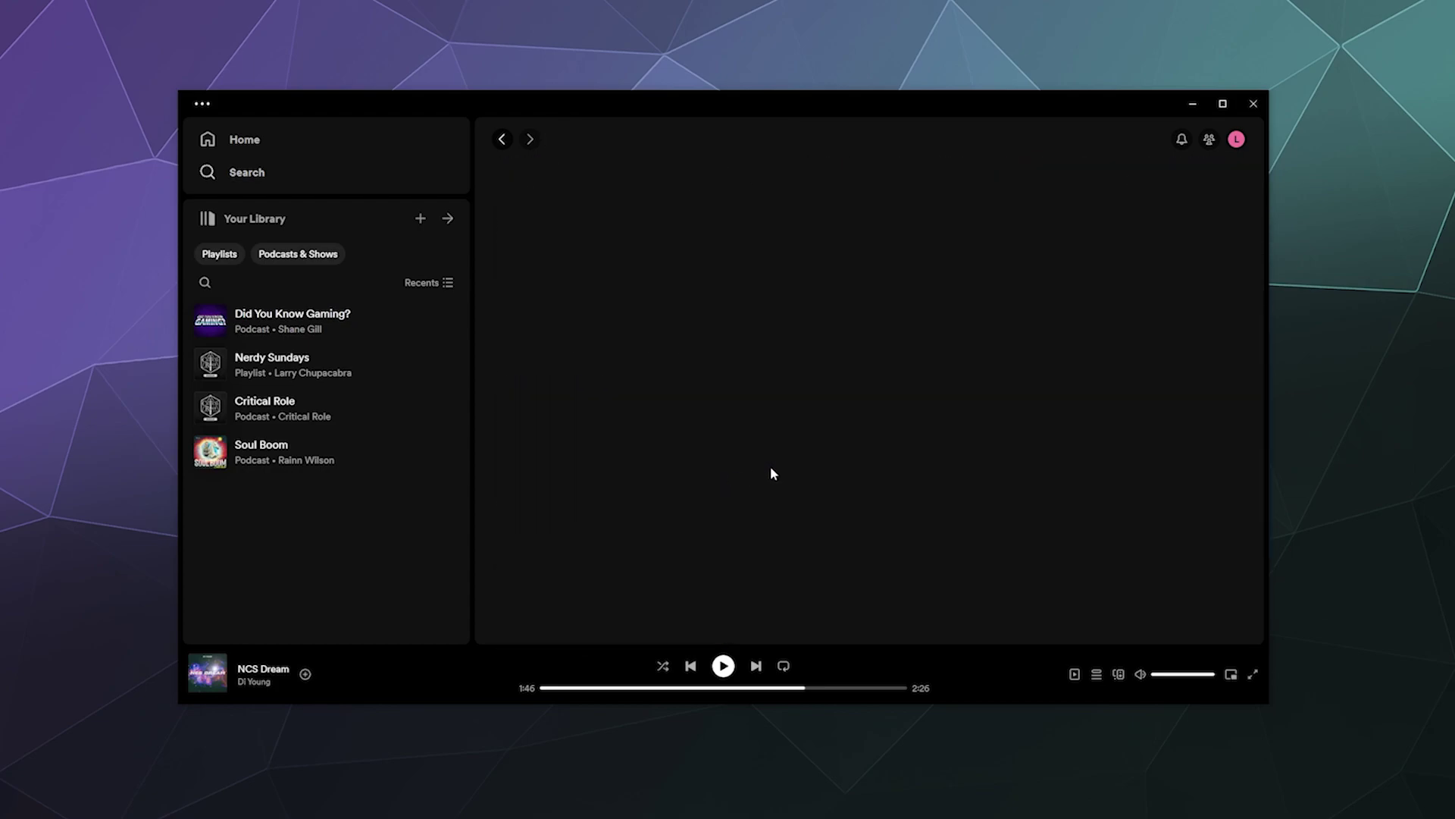
{"action": "left_click", "coordinate": [502, 139]}
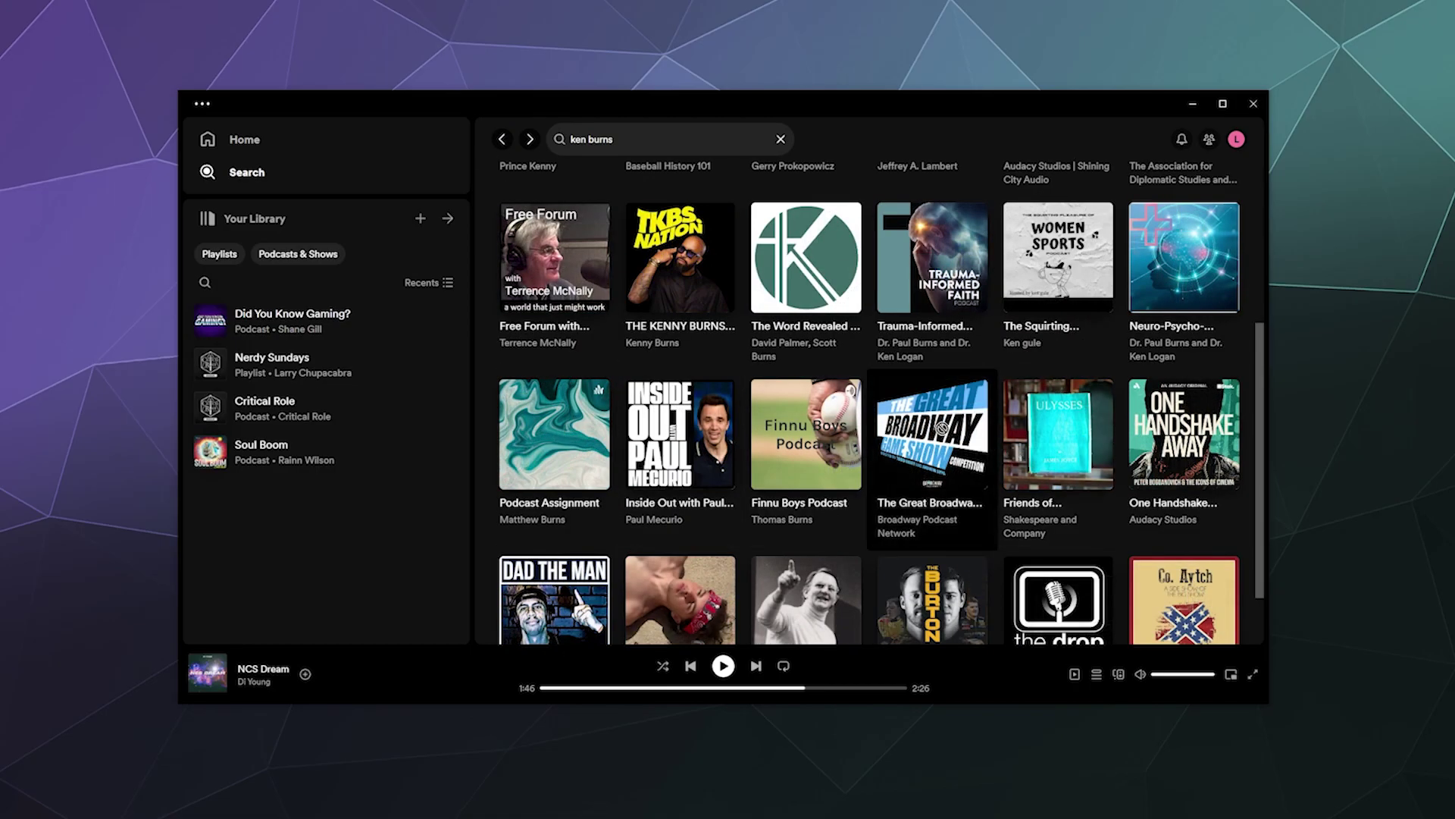
{"action": "scroll", "coordinate": [1016, 503], "scroll_direction": "down", "scroll_amount": 1}
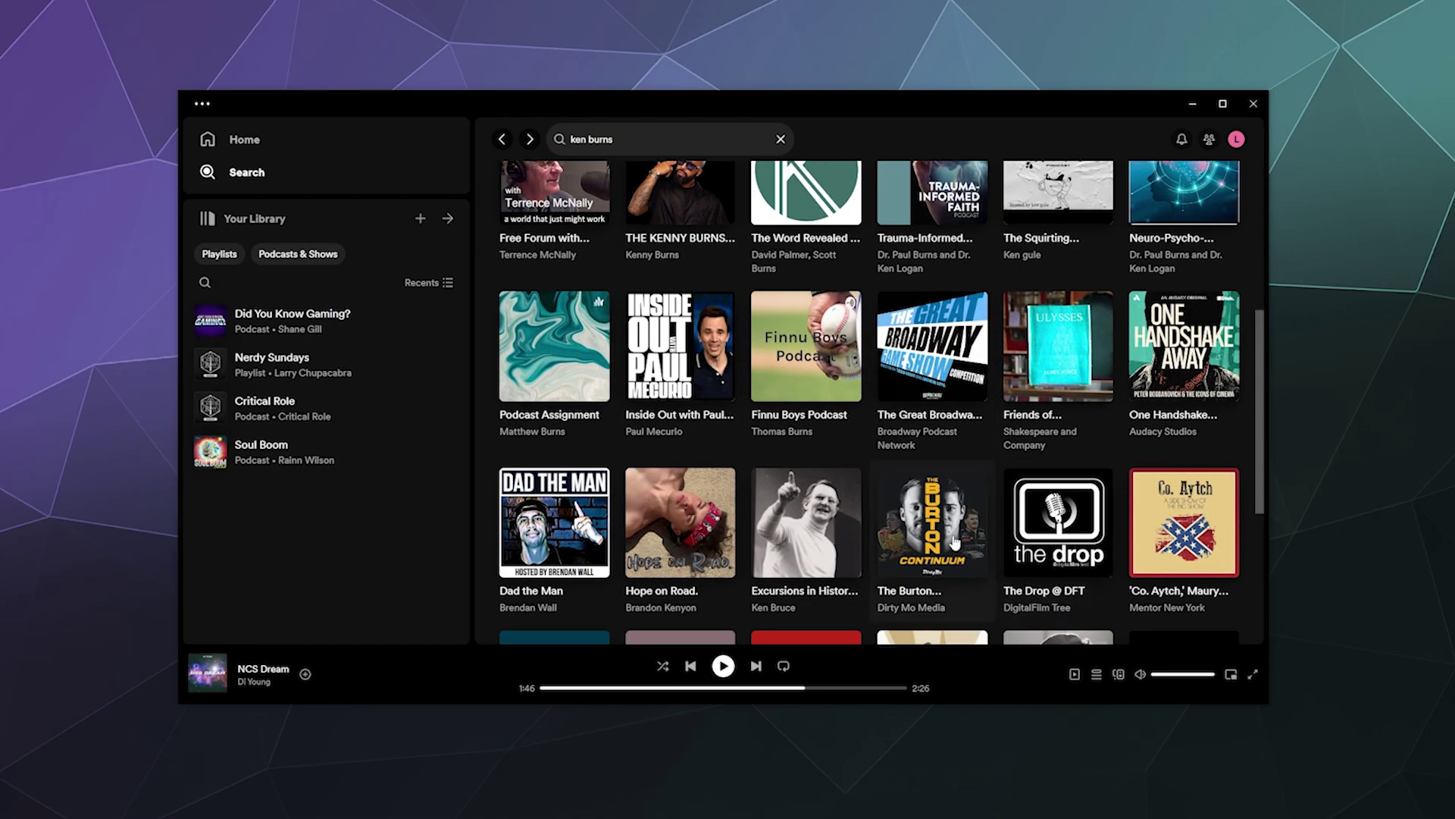
{"action": "scroll", "coordinate": [814, 544], "scroll_direction": "up", "scroll_amount": 4}
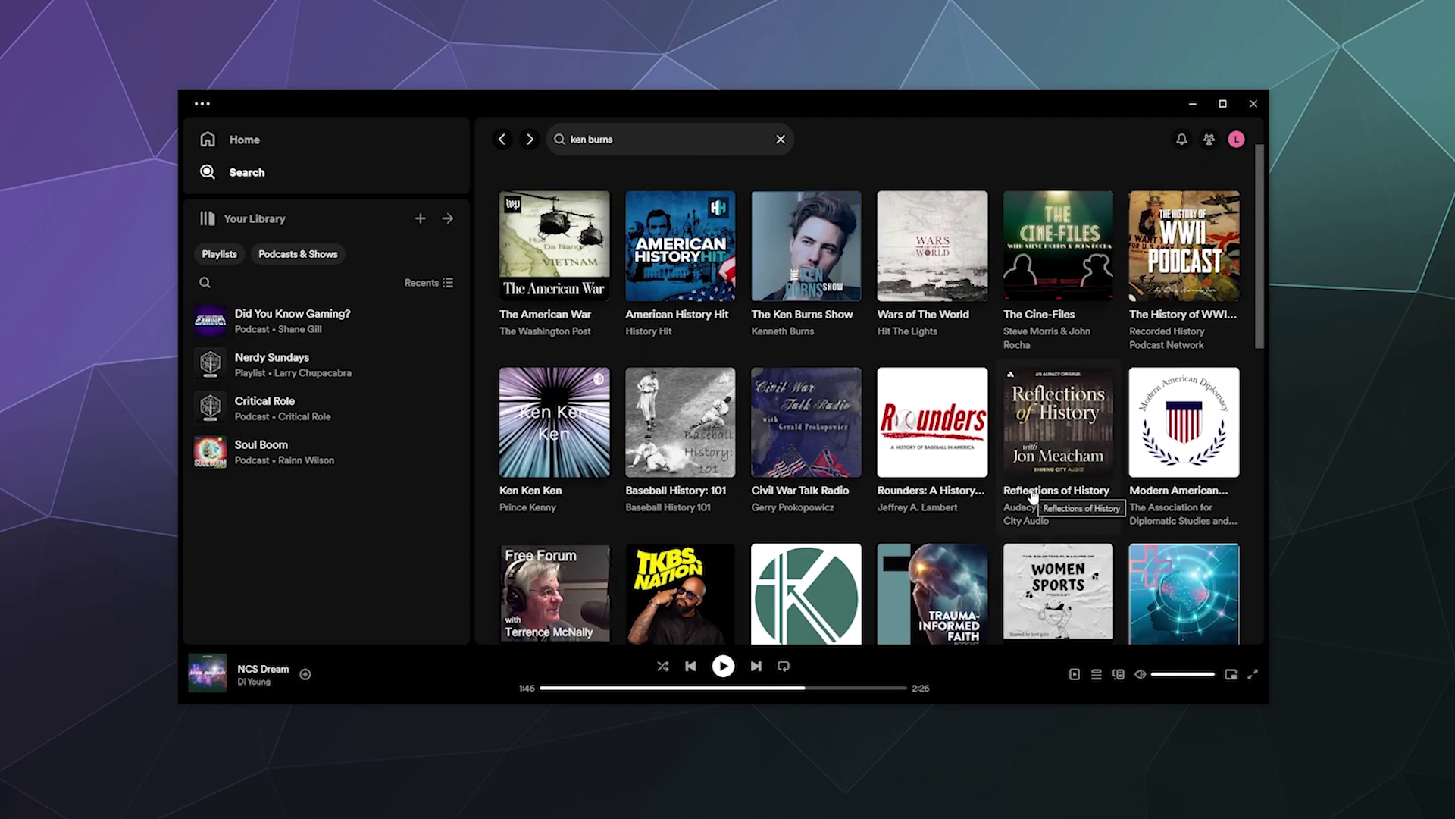
{"action": "left_click", "coordinate": [708, 266]}
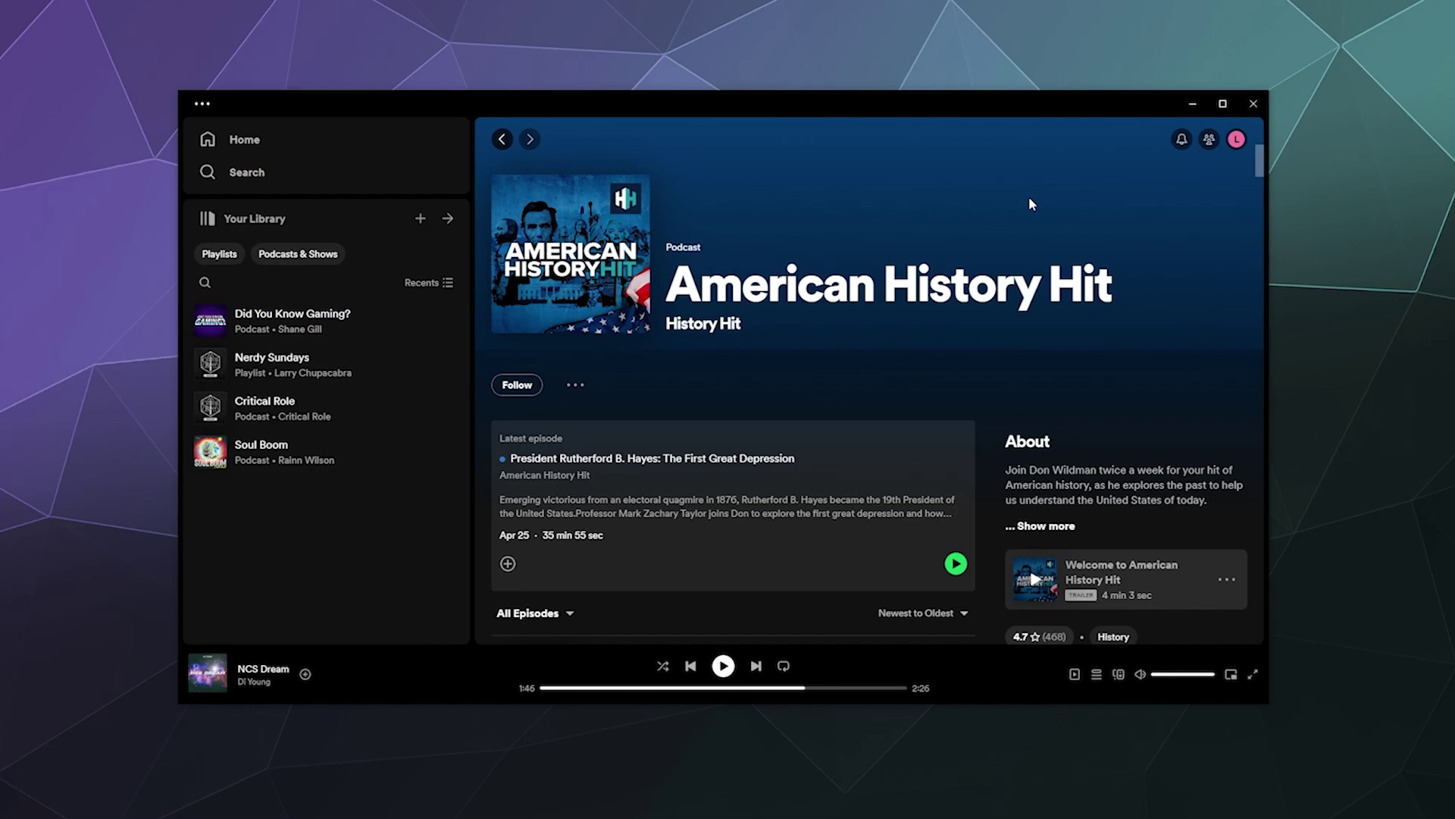
{"action": "scroll", "coordinate": [1023, 206], "scroll_direction": "down", "scroll_amount": 3}
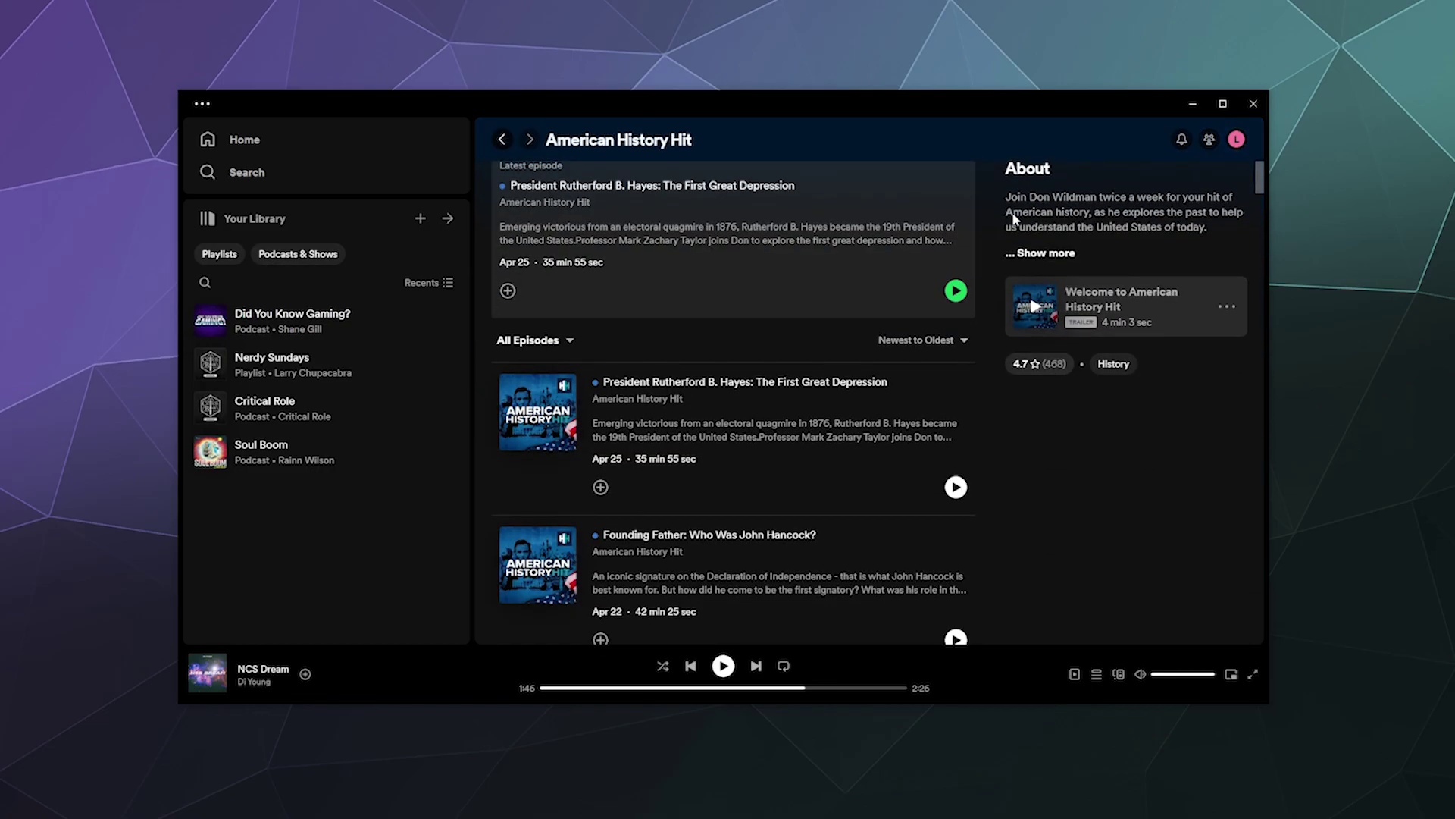
{"action": "scroll", "coordinate": [1012, 216], "scroll_direction": "up", "scroll_amount": 3}
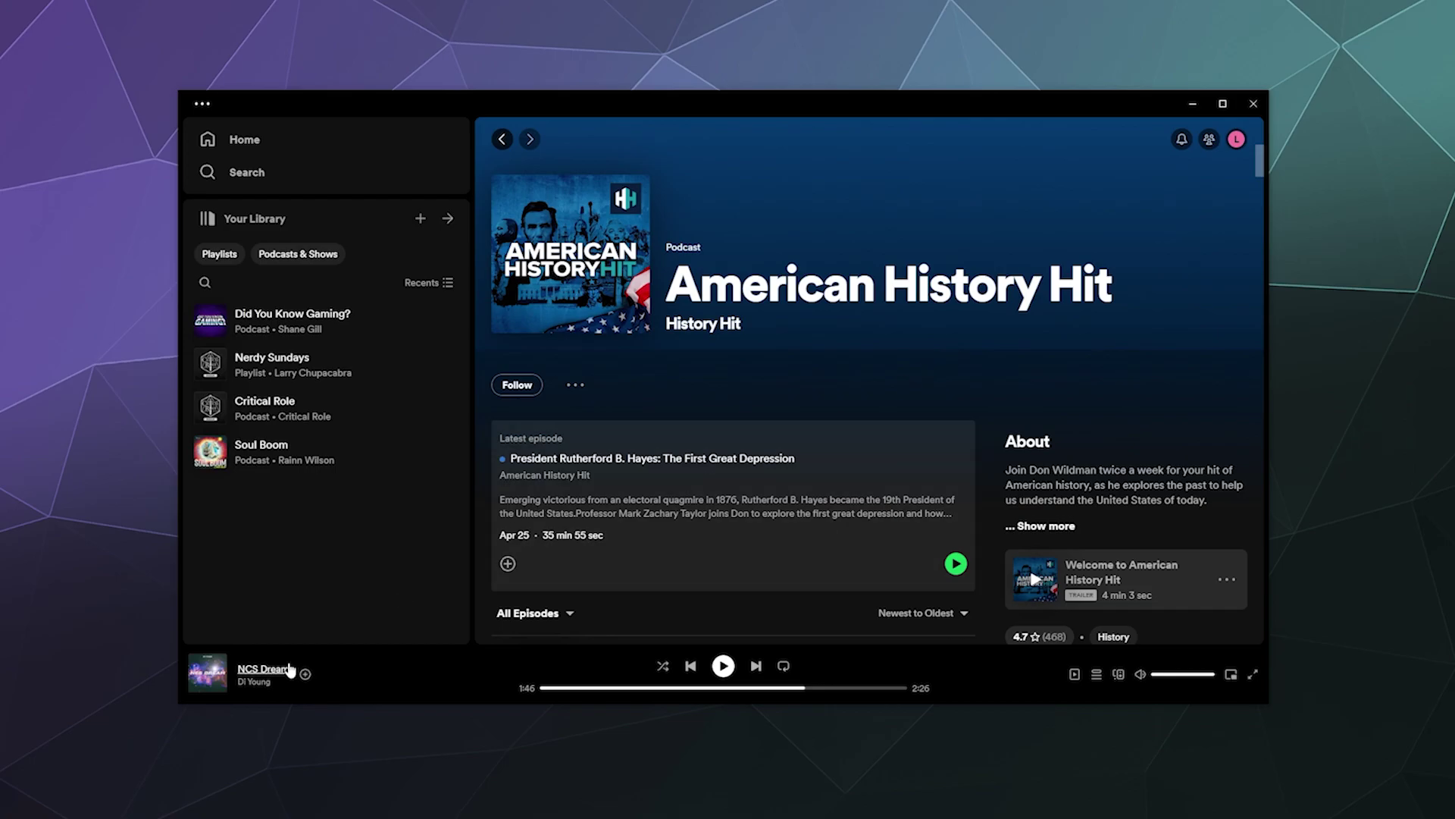
Step: Create a new library folder named 'History Podcasts'
{"action": "right_click", "coordinate": [318, 562]}
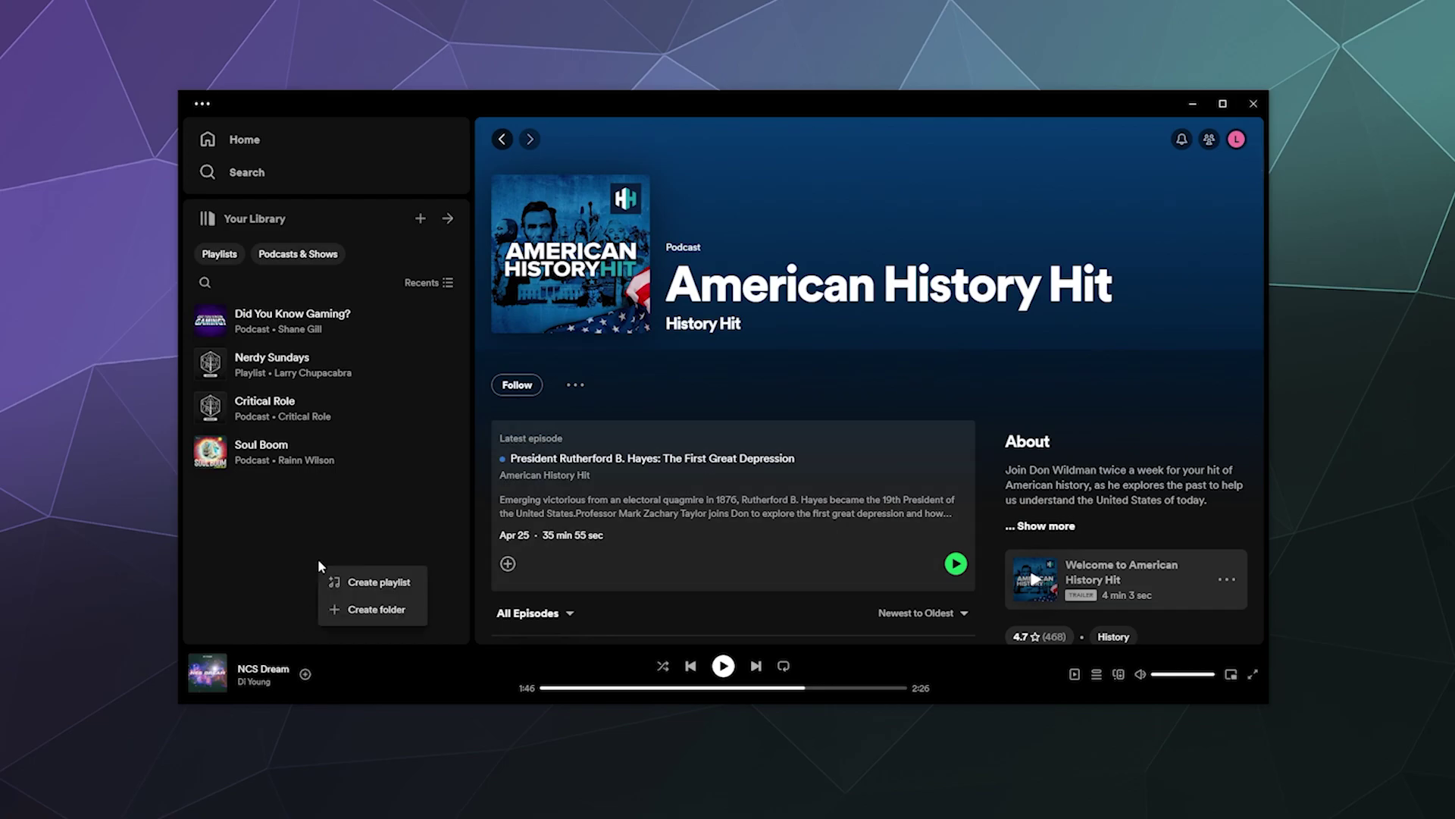
{"action": "left_click", "coordinate": [367, 611]}
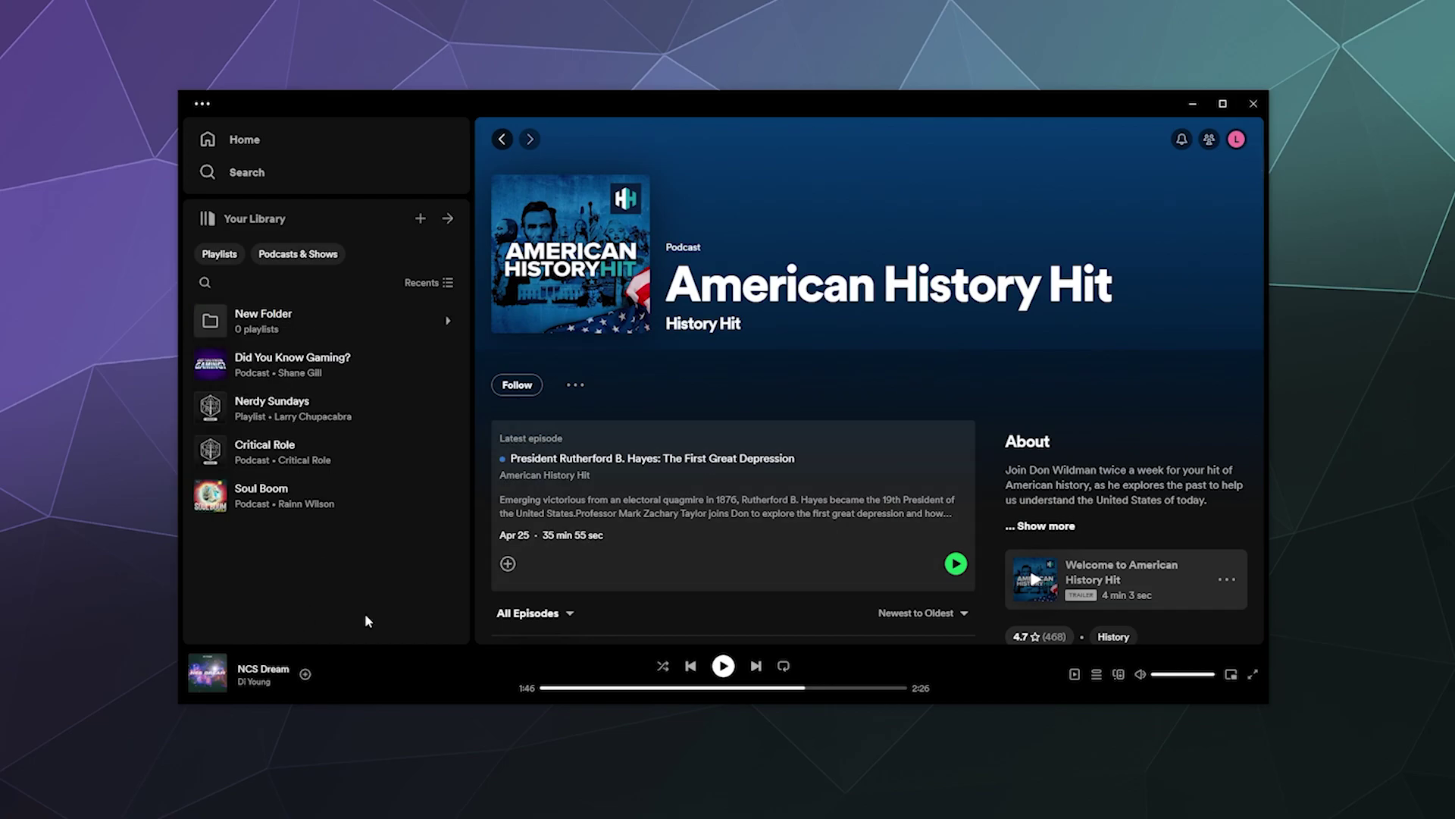
{"action": "left_click", "coordinate": [243, 312]}
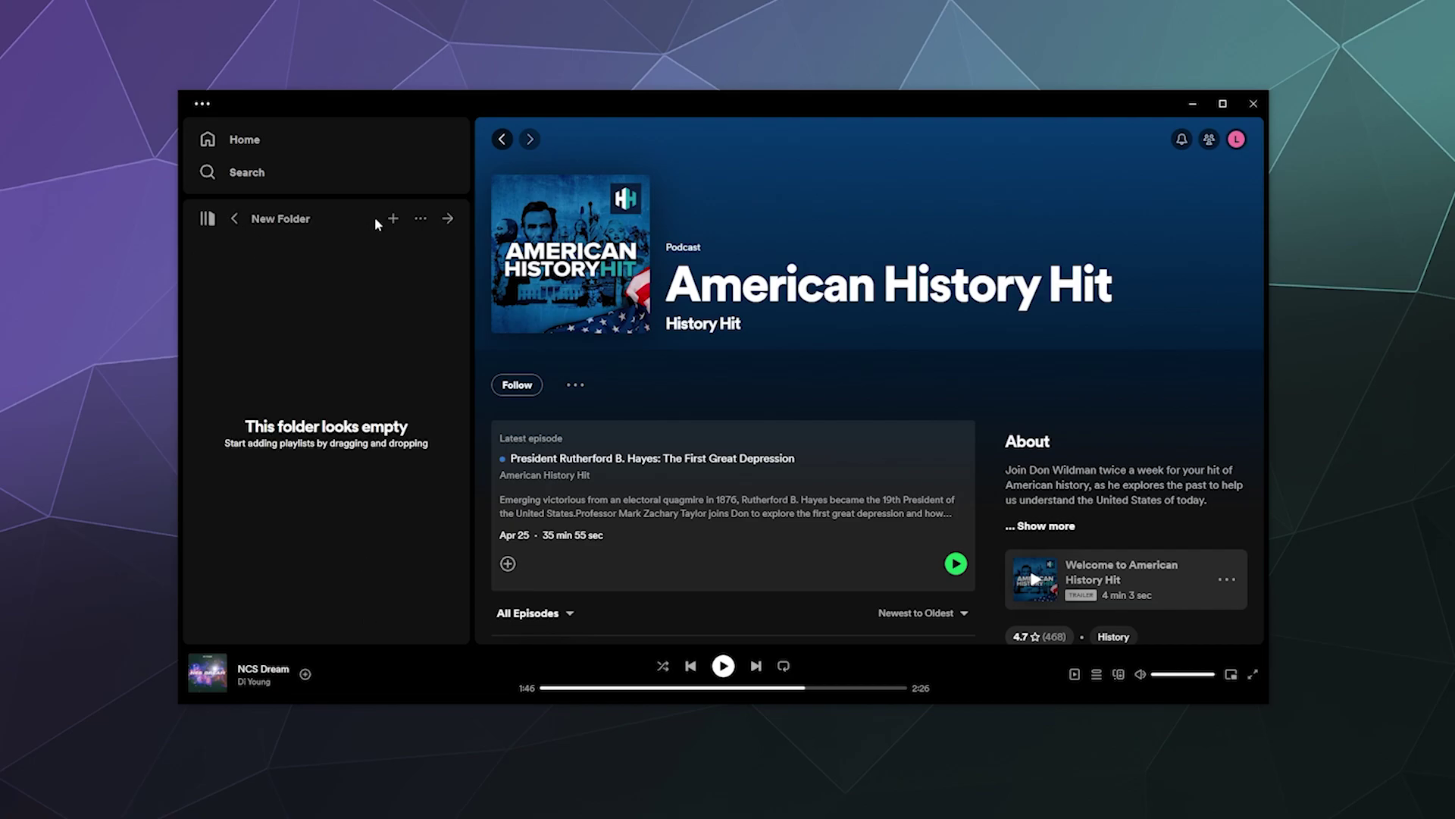
{"action": "left_click", "coordinate": [277, 219]}
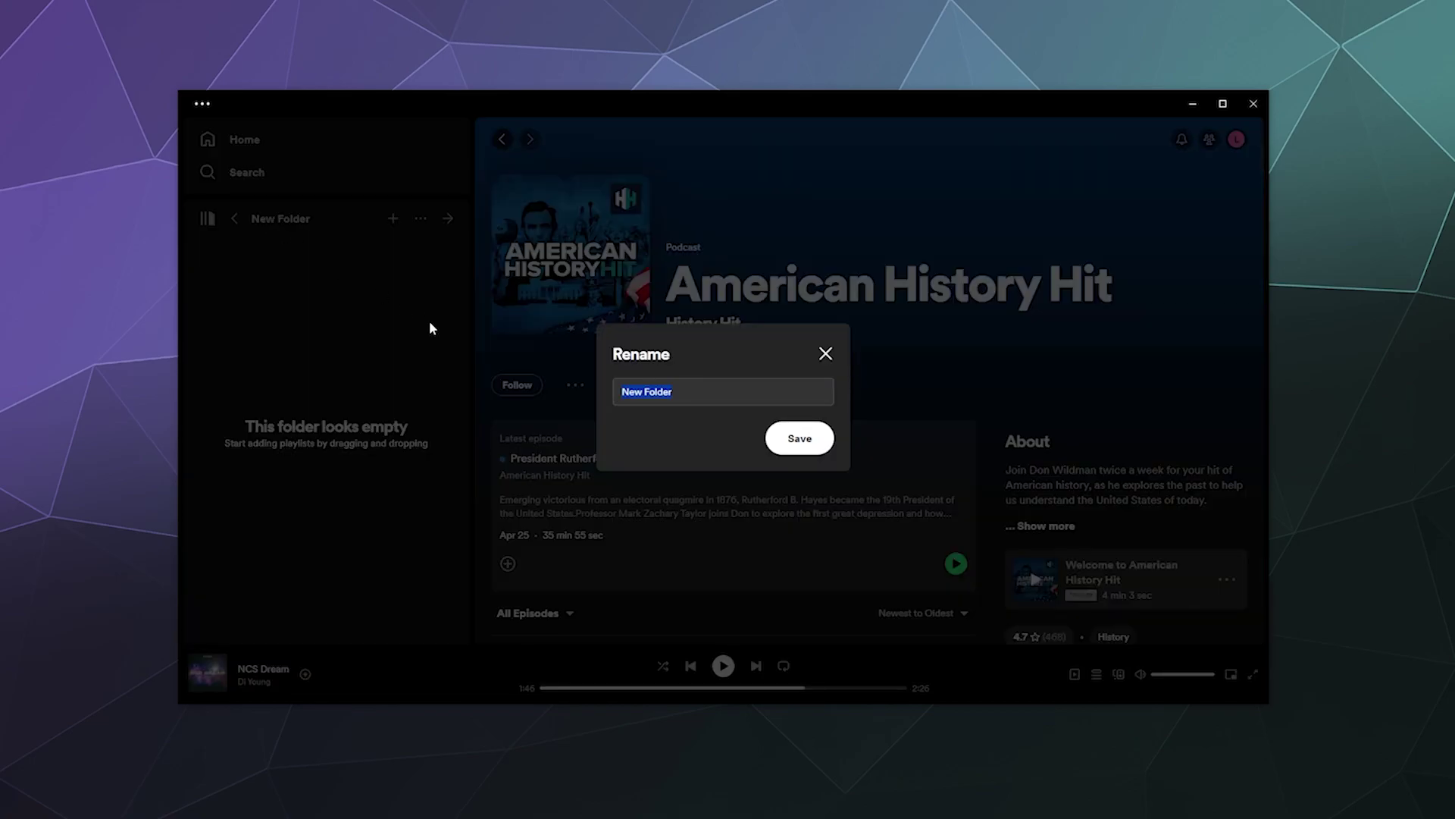
{"action": "type", "text": "History Podc"}
{"action": "type", "text": "asts"}
{"action": "key", "text": "Return"}
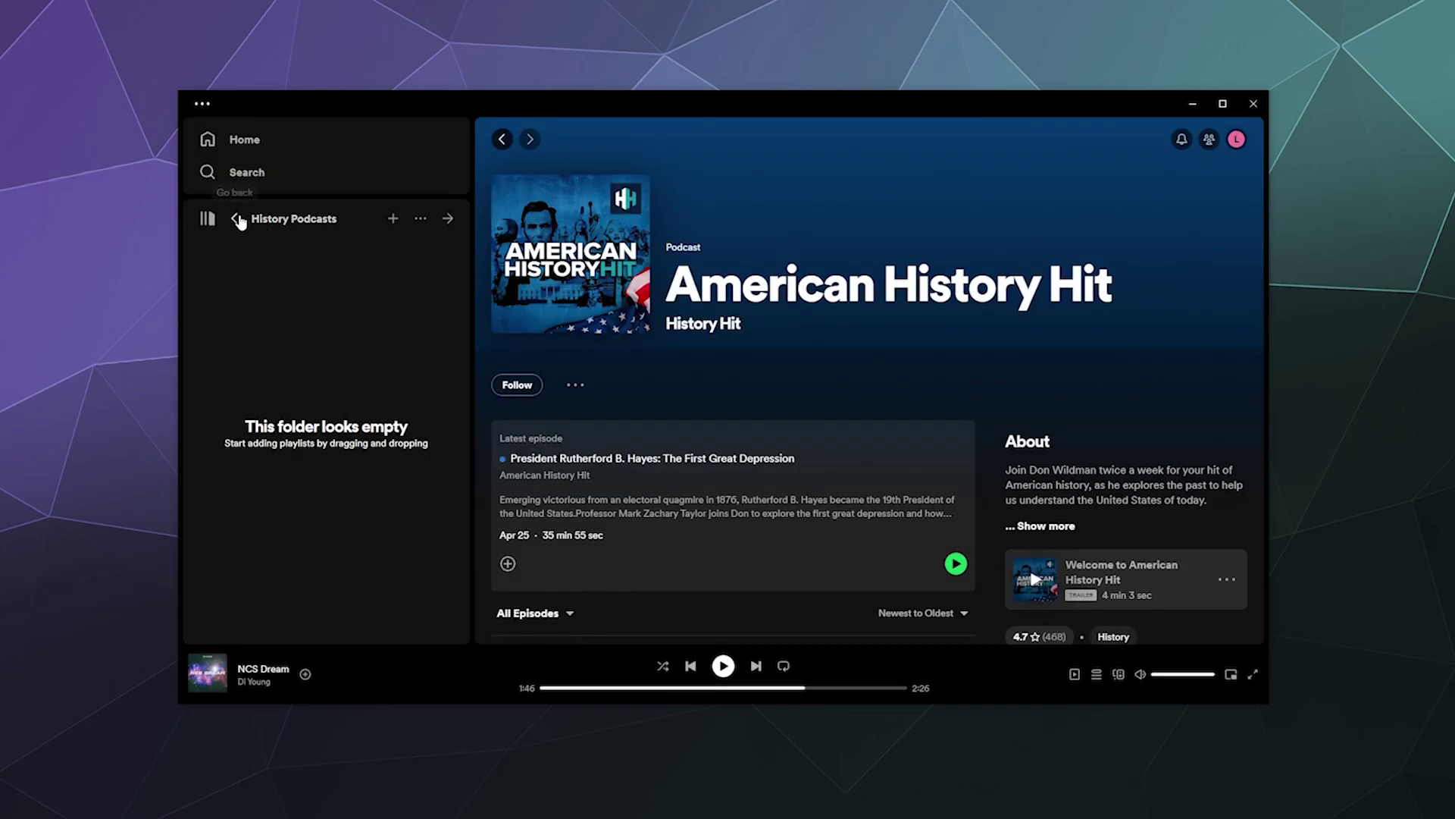
{"action": "left_click", "coordinate": [237, 219]}
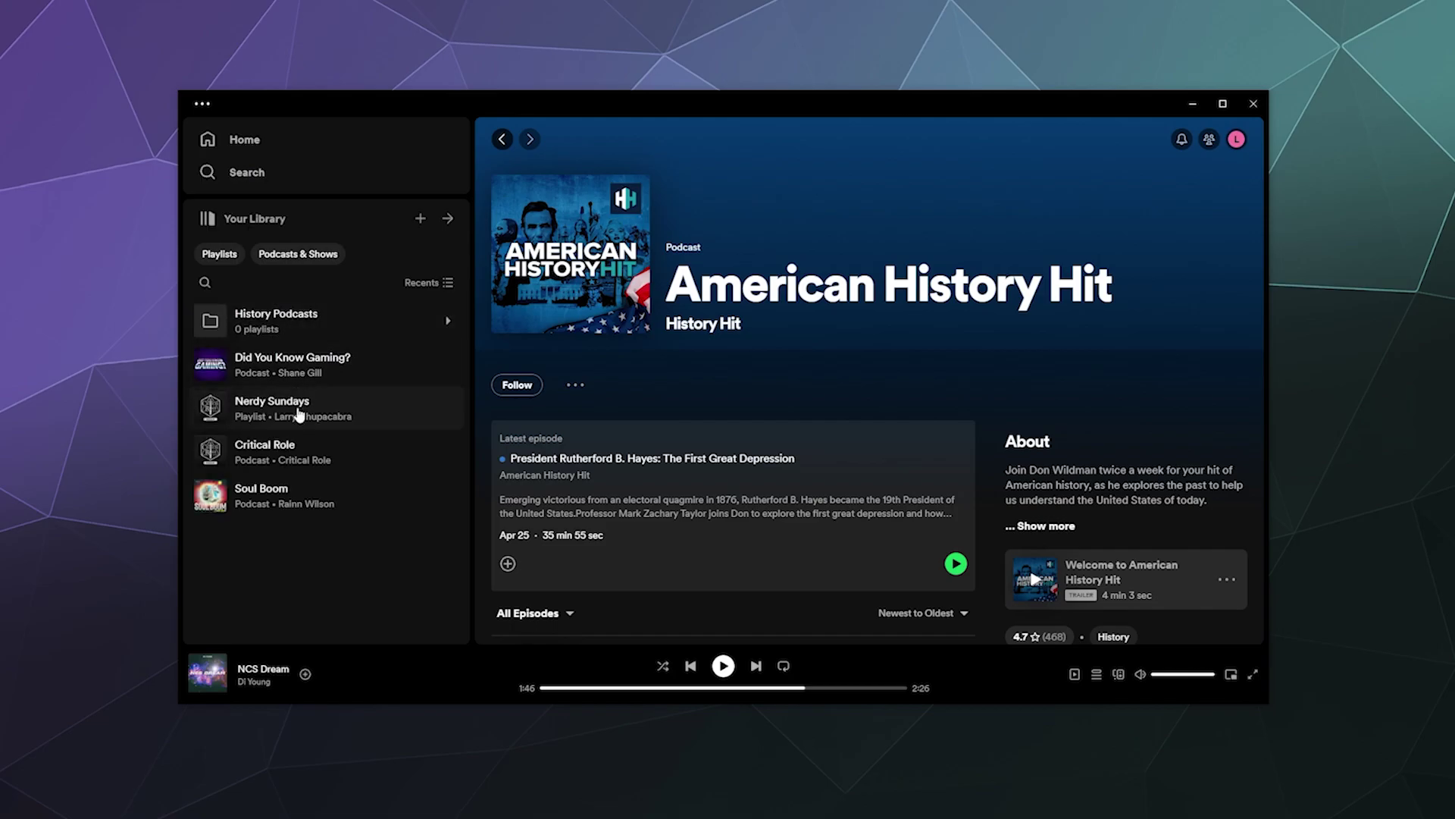
Step: Move the Nerdy Sundays playlist into the History Podcasts folder and verify it's inside
{"action": "left_click", "coordinate": [275, 405]}
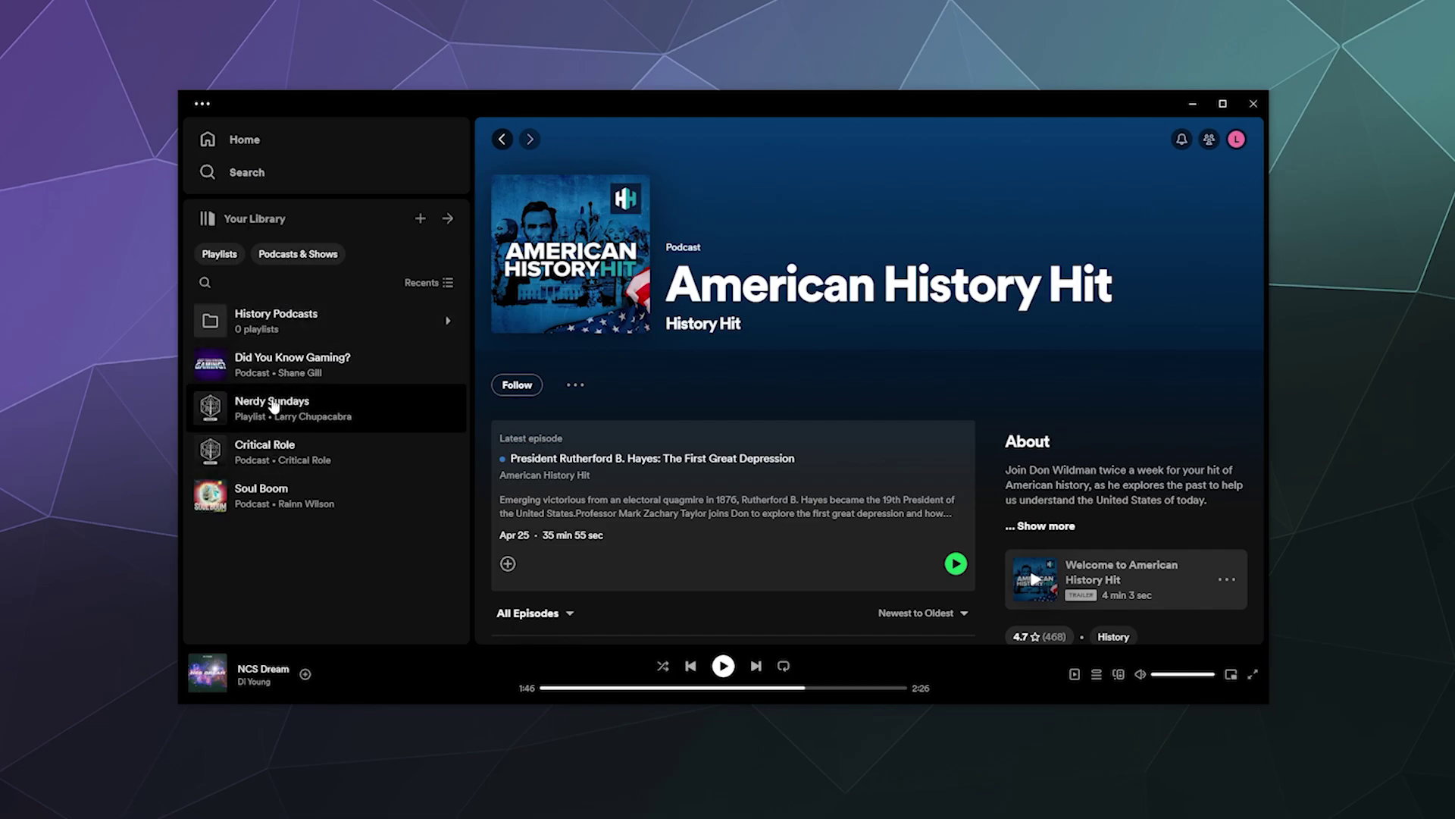
{"action": "left_click_drag", "start_coordinate": [274, 406], "coordinate": [243, 315]}
{"action": "mouse_move", "coordinate": [222, 383]}
{"action": "left_mouse_down"}
{"action": "mouse_move", "coordinate": [234, 315]}
{"action": "mouse_move", "coordinate": [288, 452]}
{"action": "left_mouse_up"}
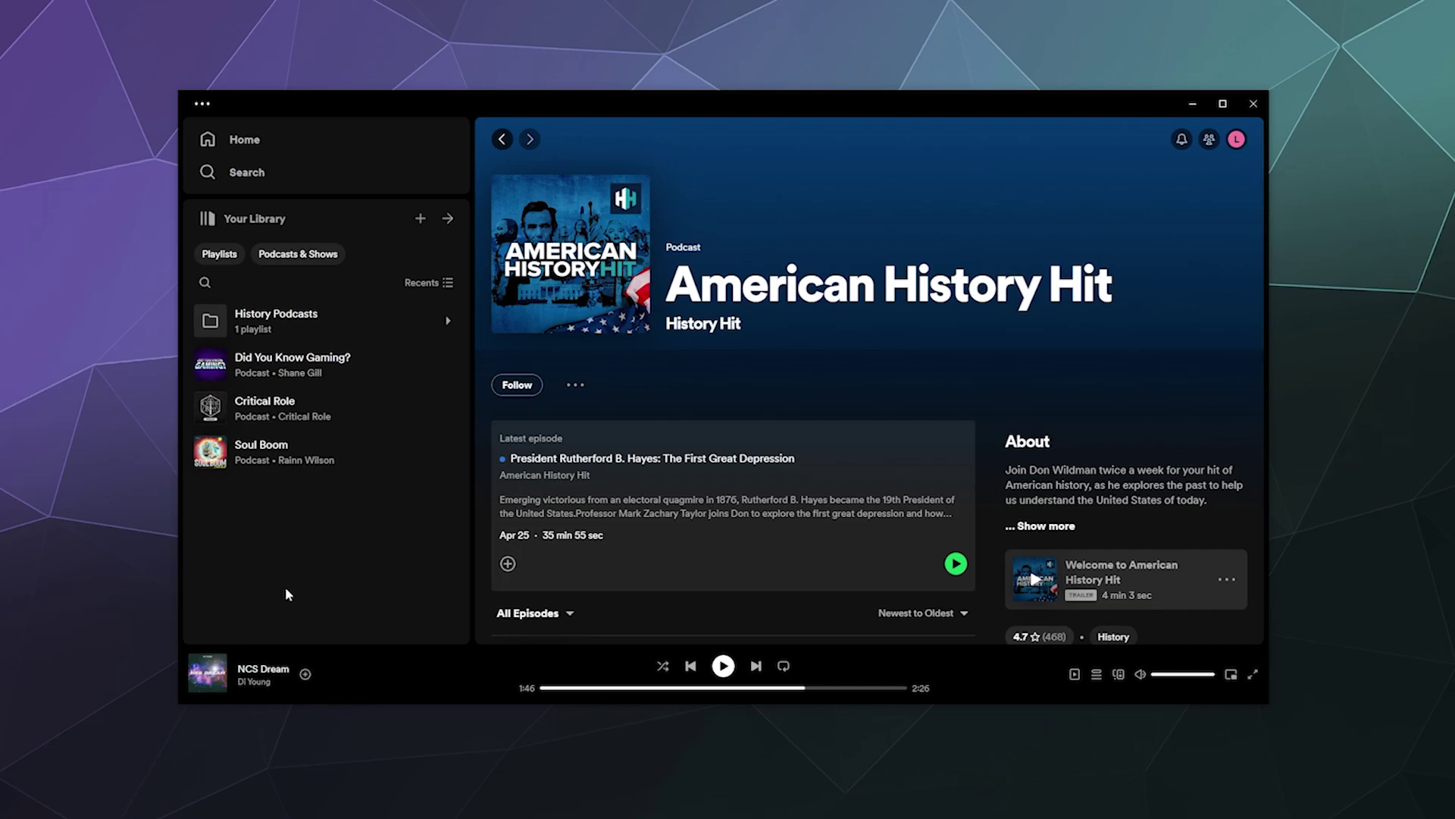
{"action": "left_click", "coordinate": [304, 318]}
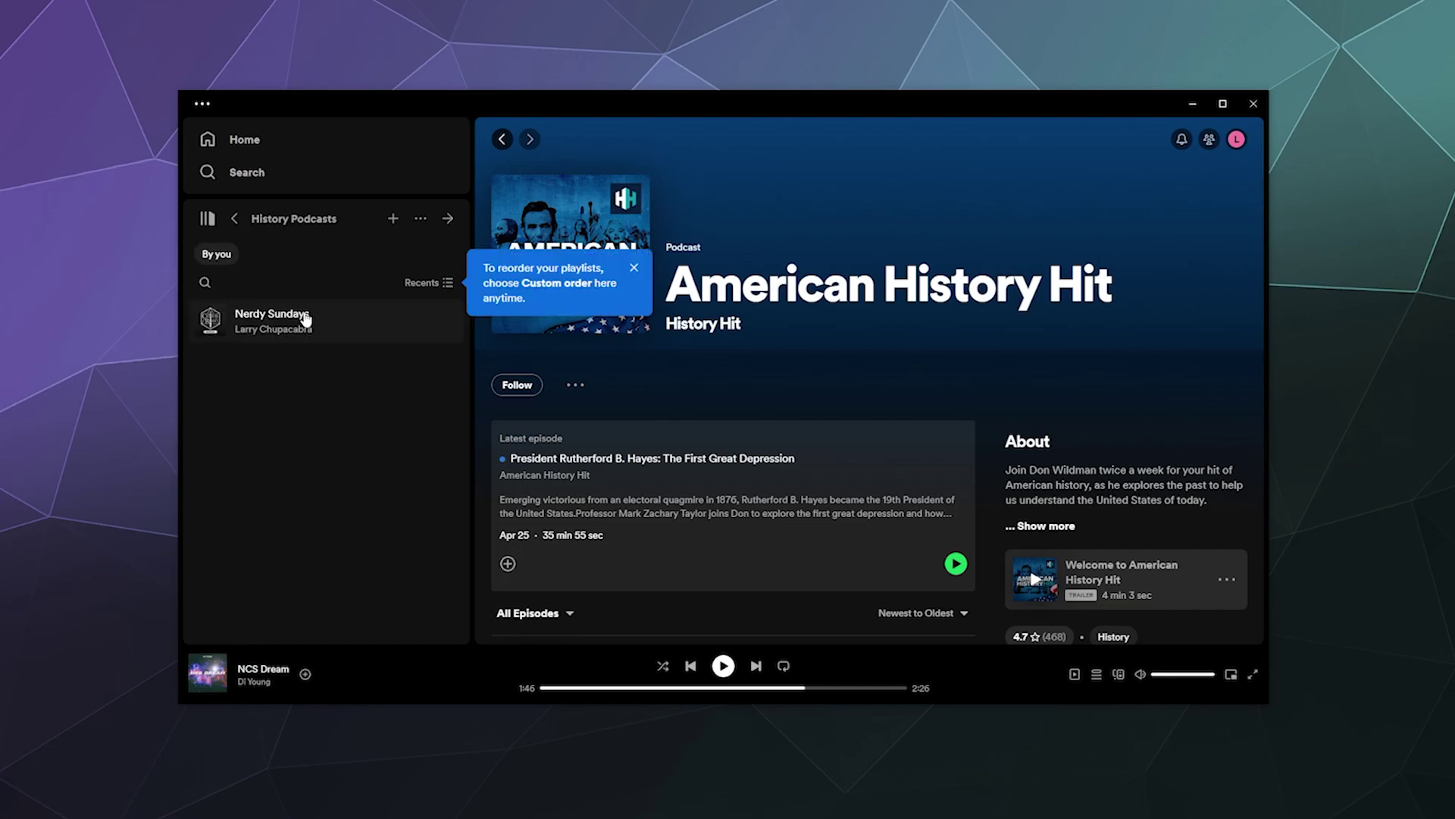
{"action": "left_click", "coordinate": [235, 219]}
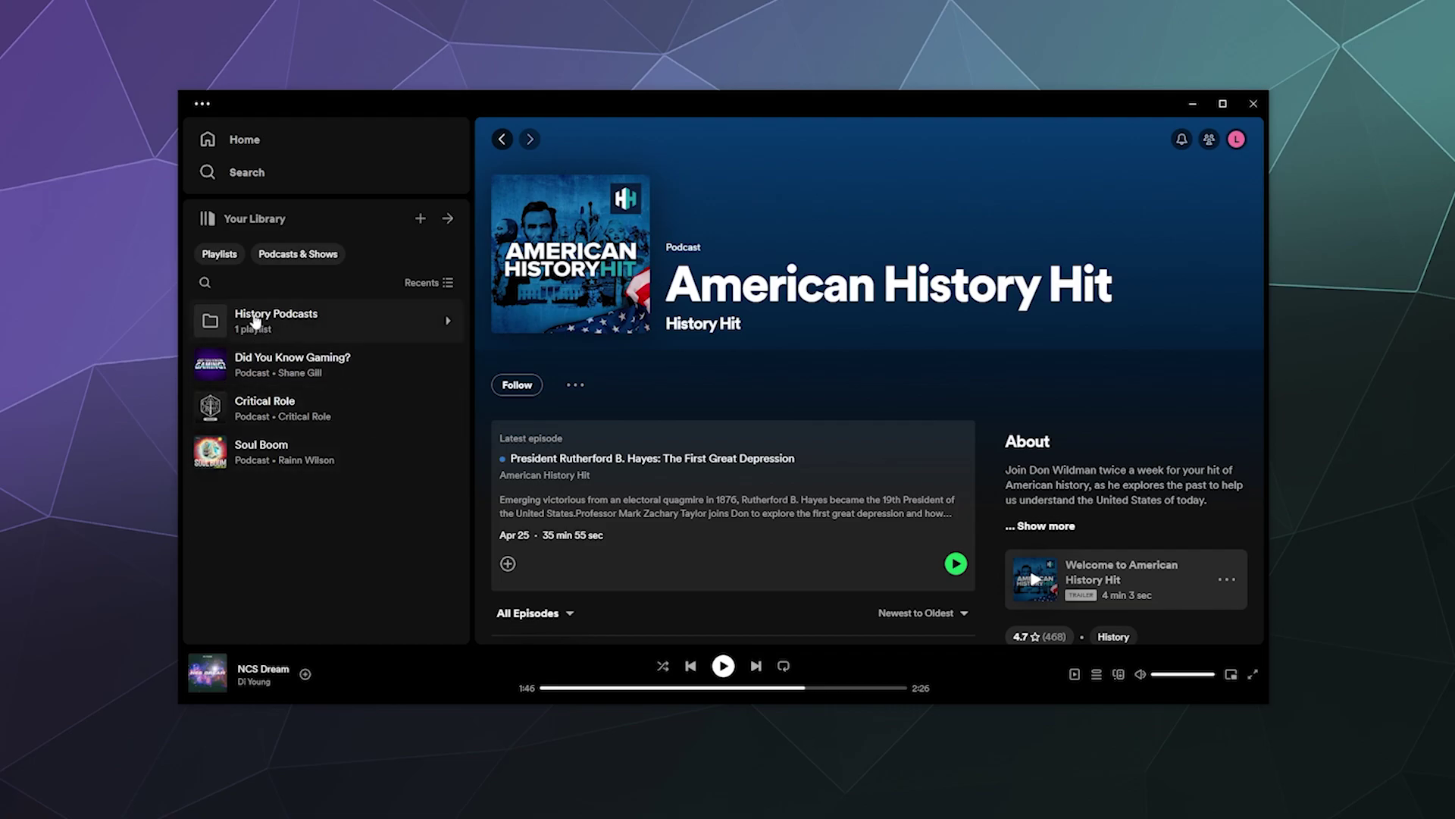
{"action": "left_click", "coordinate": [232, 254]}
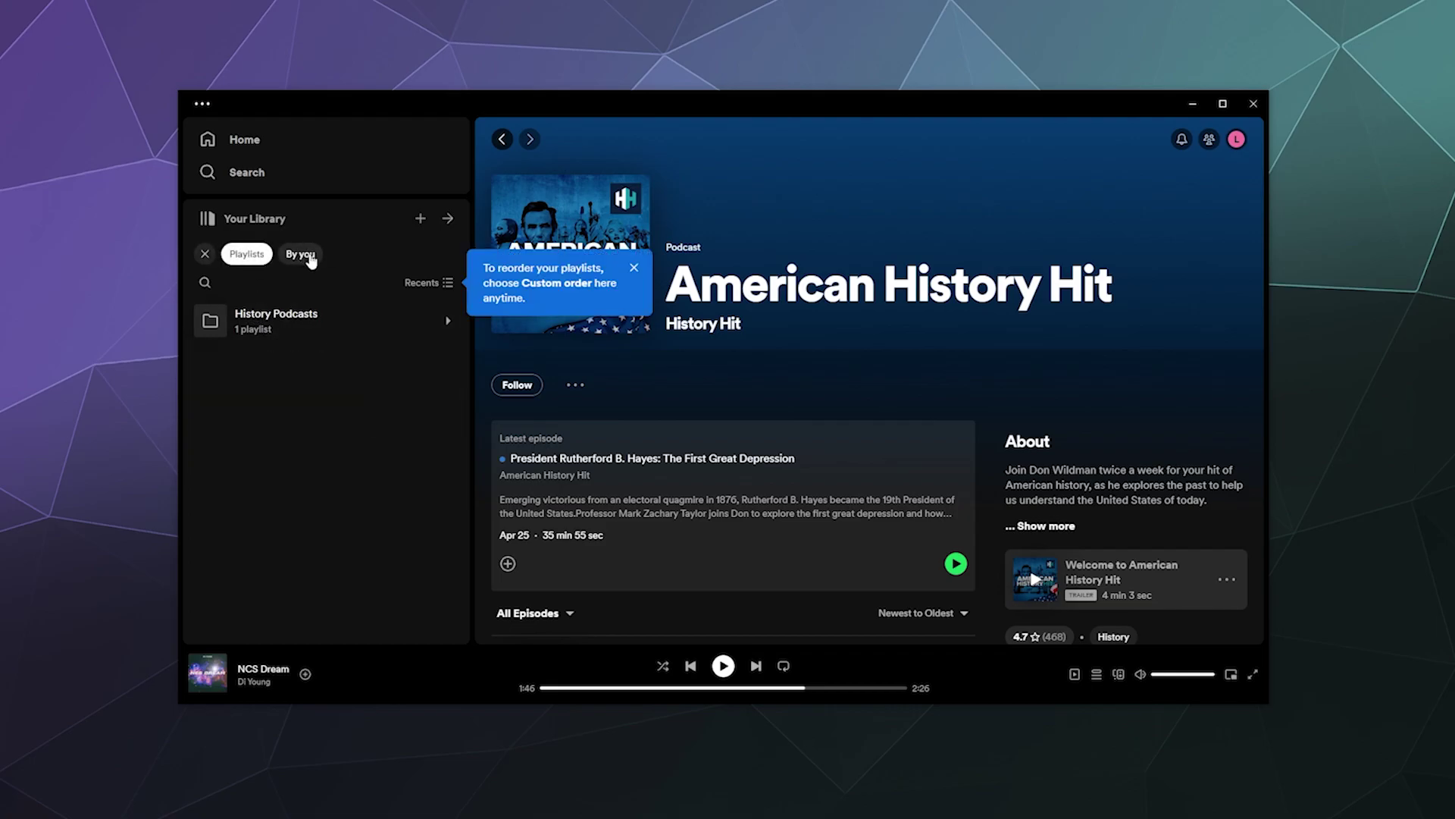
{"action": "left_click", "coordinate": [252, 255]}
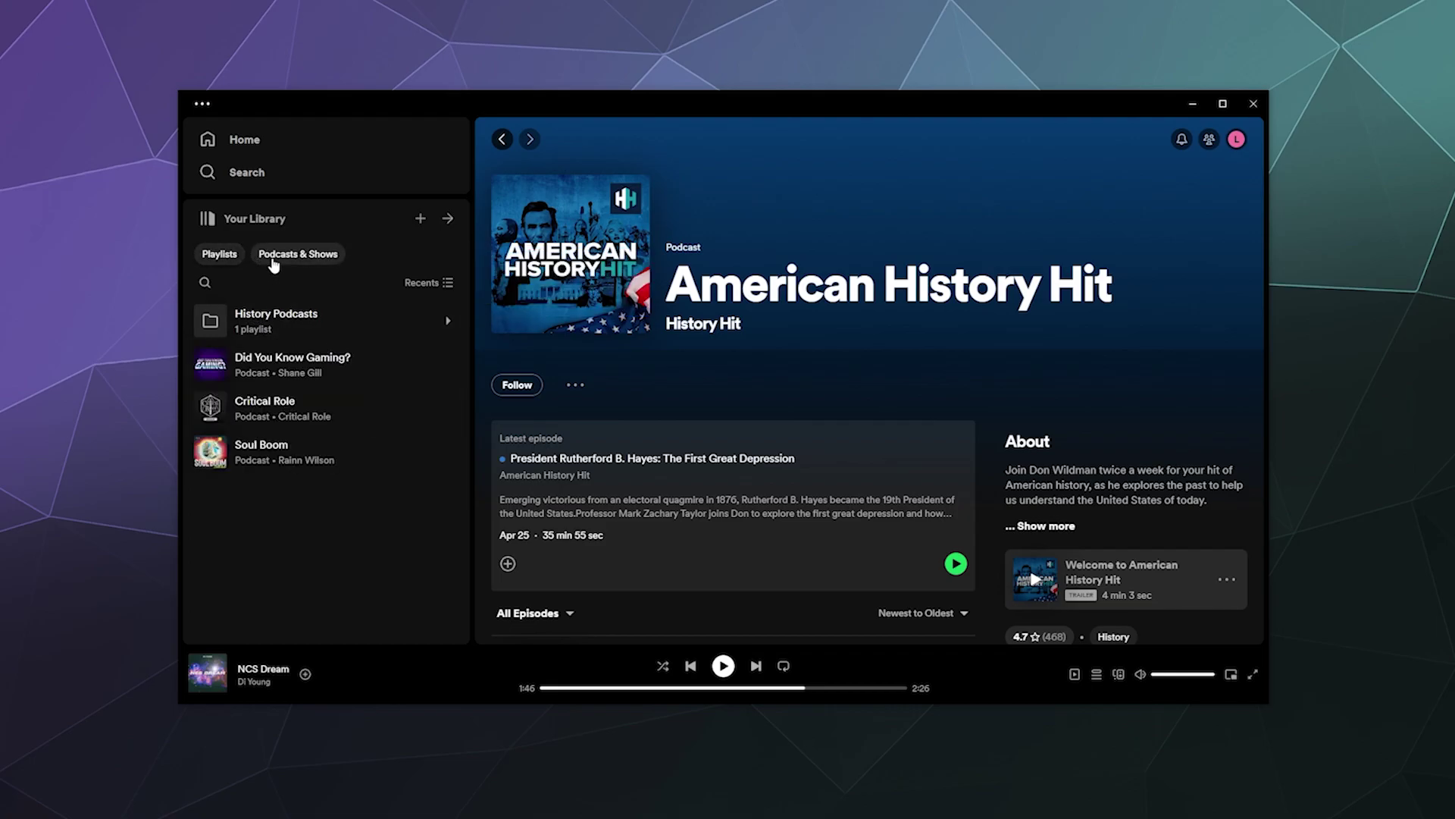
{"action": "left_click", "coordinate": [273, 258]}
{"action": "left_click", "coordinate": [205, 256]}
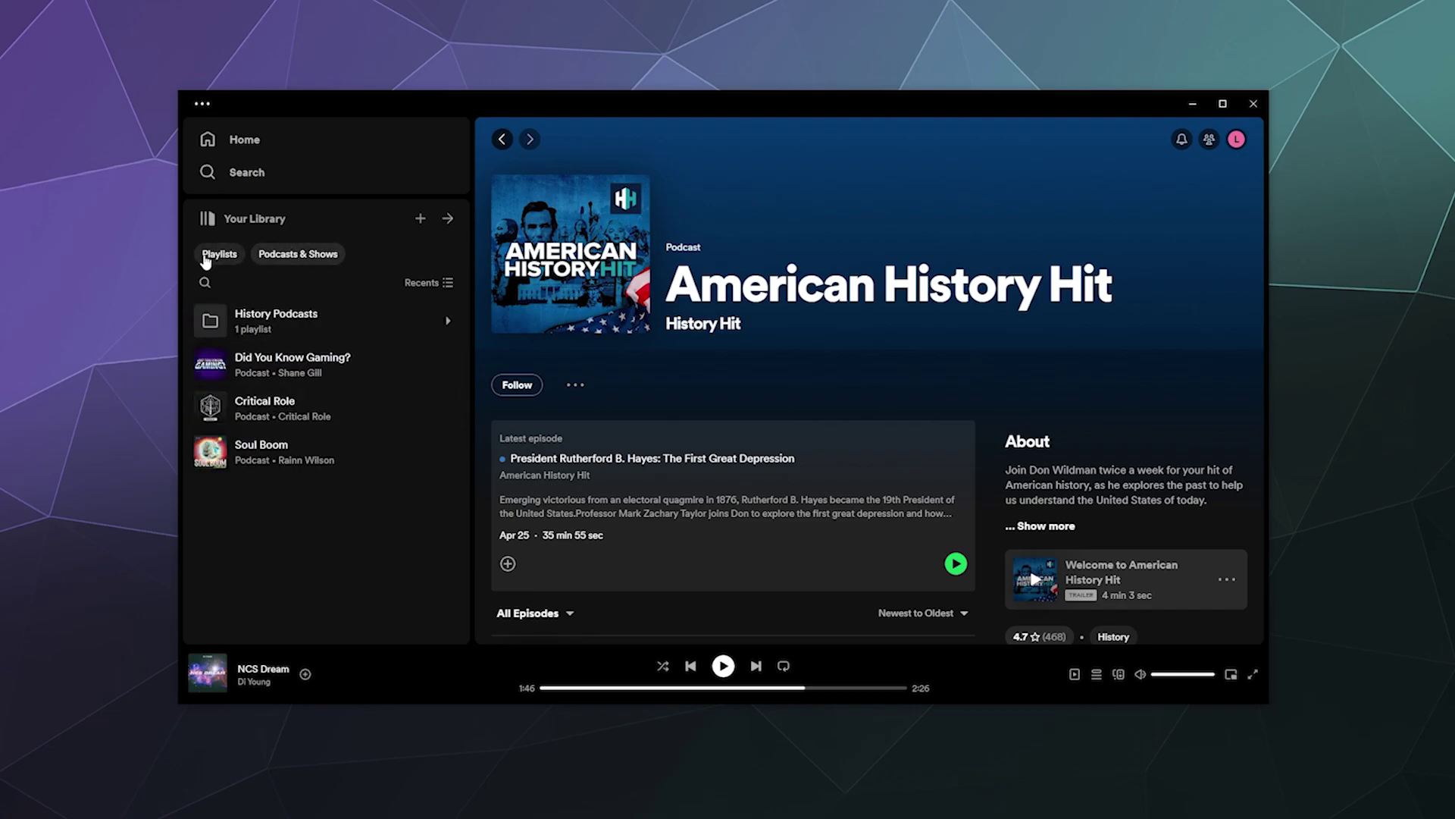